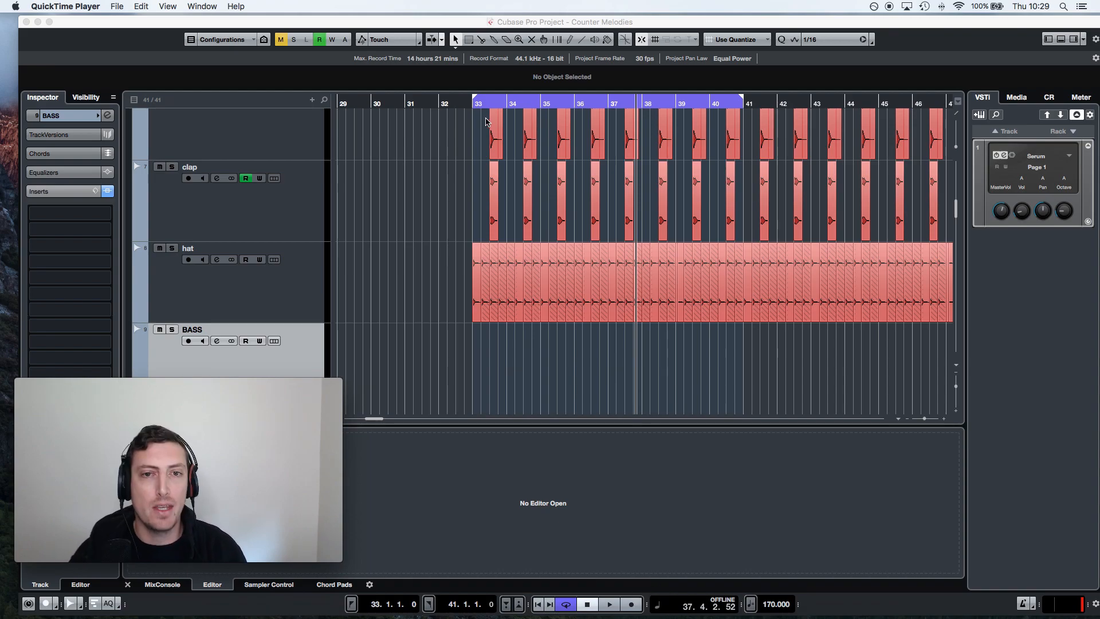
Step: Play back the drum loop from bar 33
click(473, 103)
click(470, 104)
key(space)
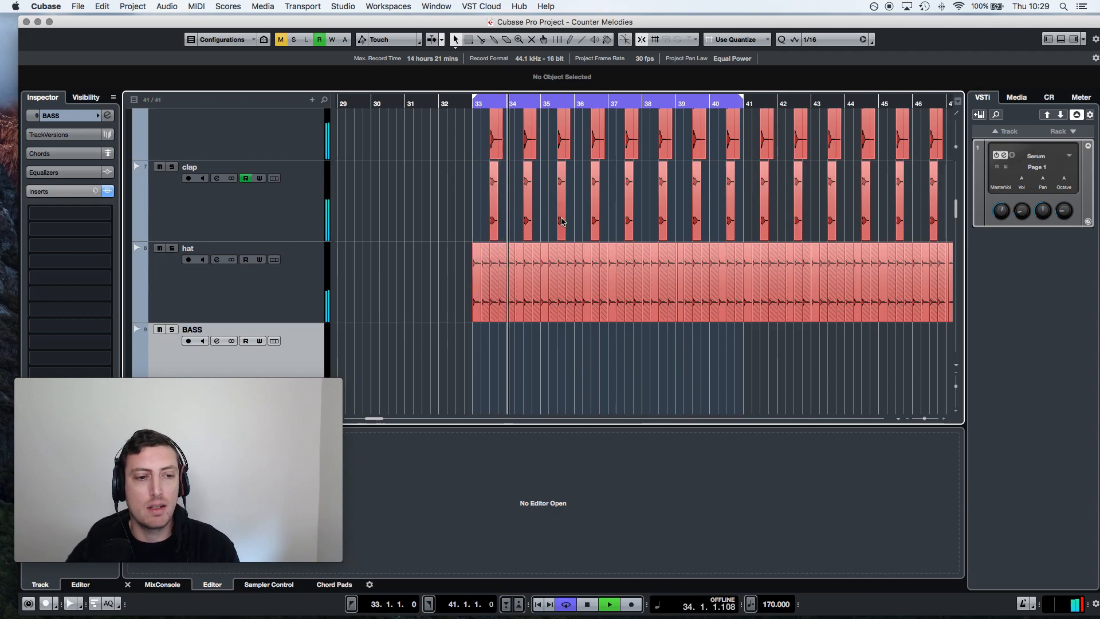
key(space)
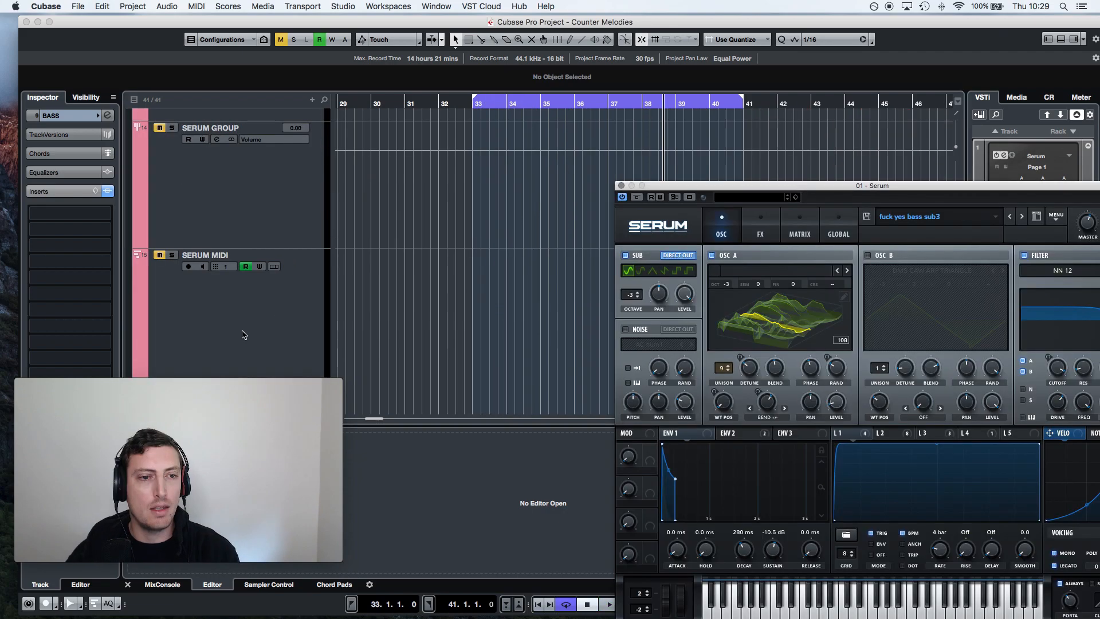
Step: Write a bass riff in the SERUM MIDI clip from bar 33, opening with a long E3 and continuing with short higher notes up to bar 37
click(191, 285)
scroll(227, 320, up, 5)
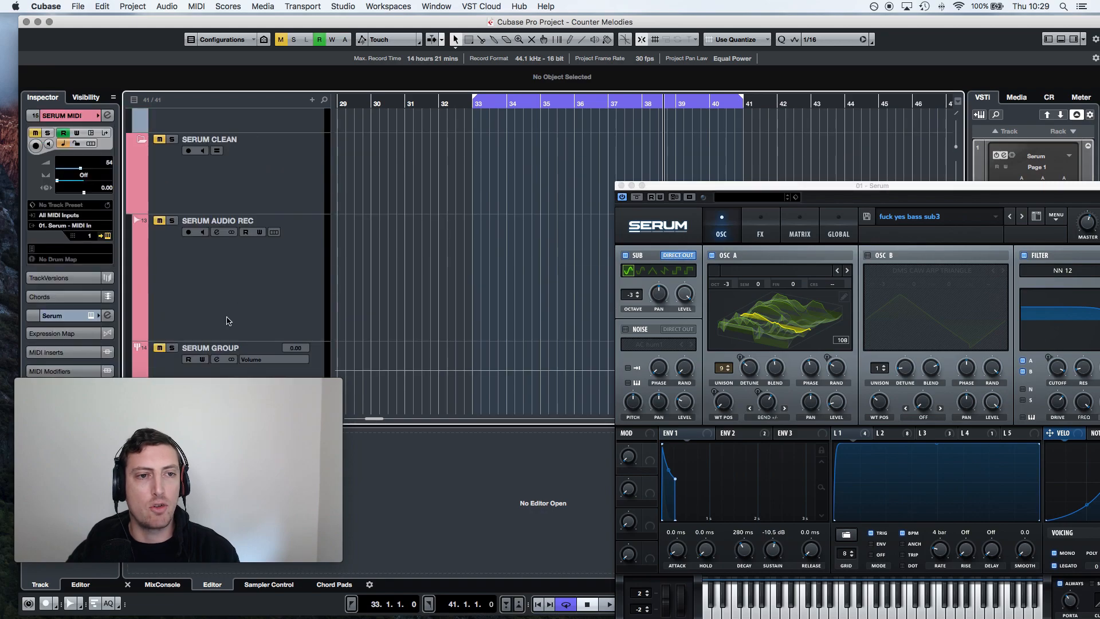
scroll(496, 264, down, 5)
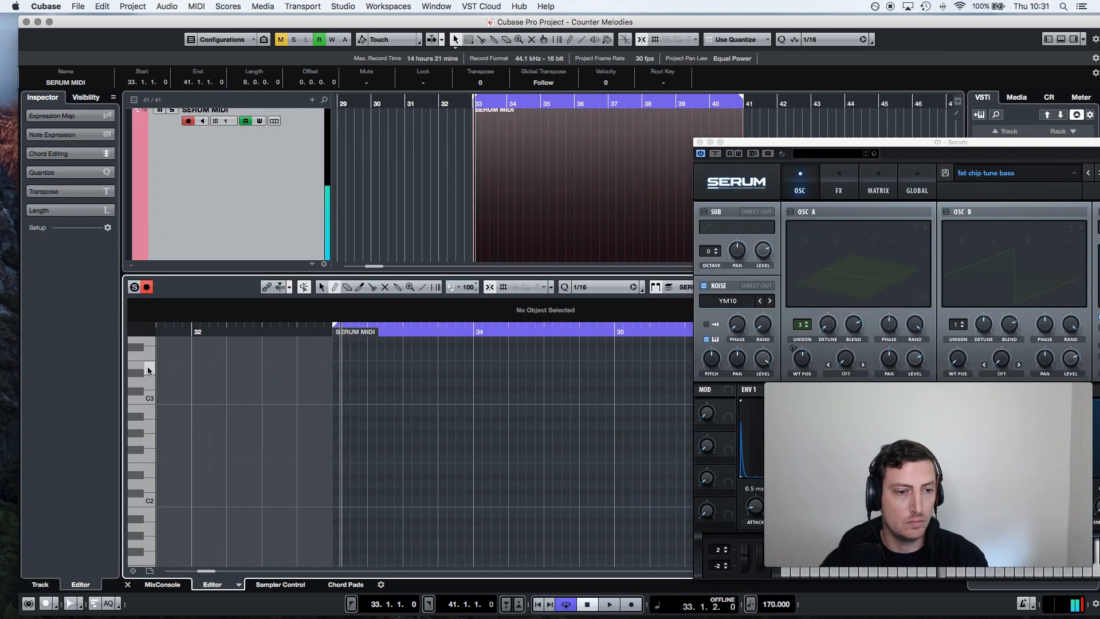
drag(338, 361, 401, 363)
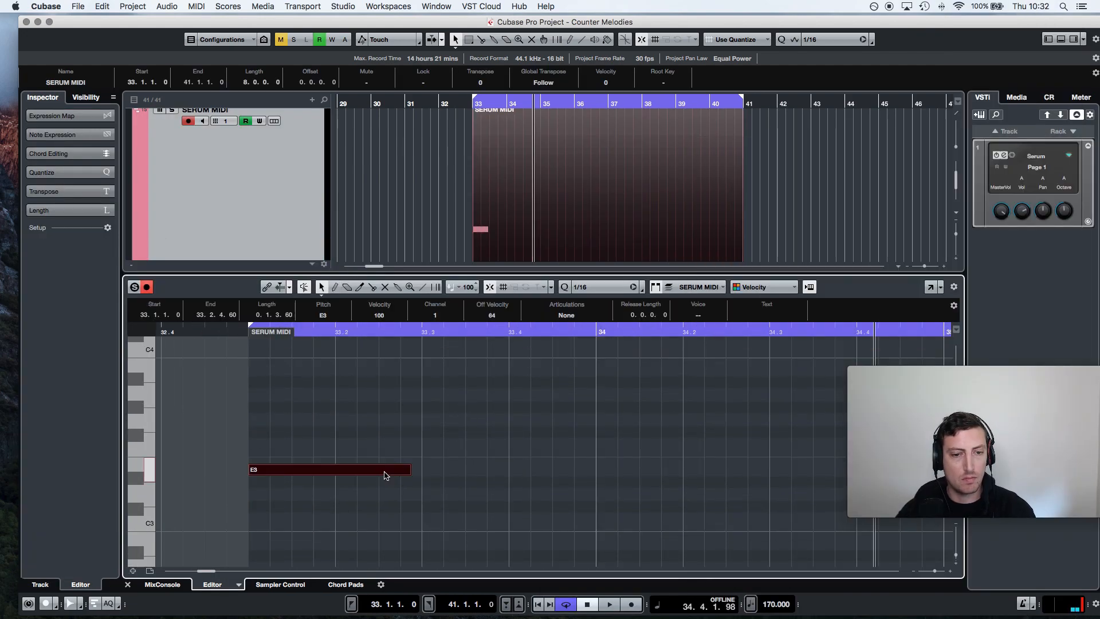
drag(385, 475, 558, 374)
scroll(475, 430, up, 5)
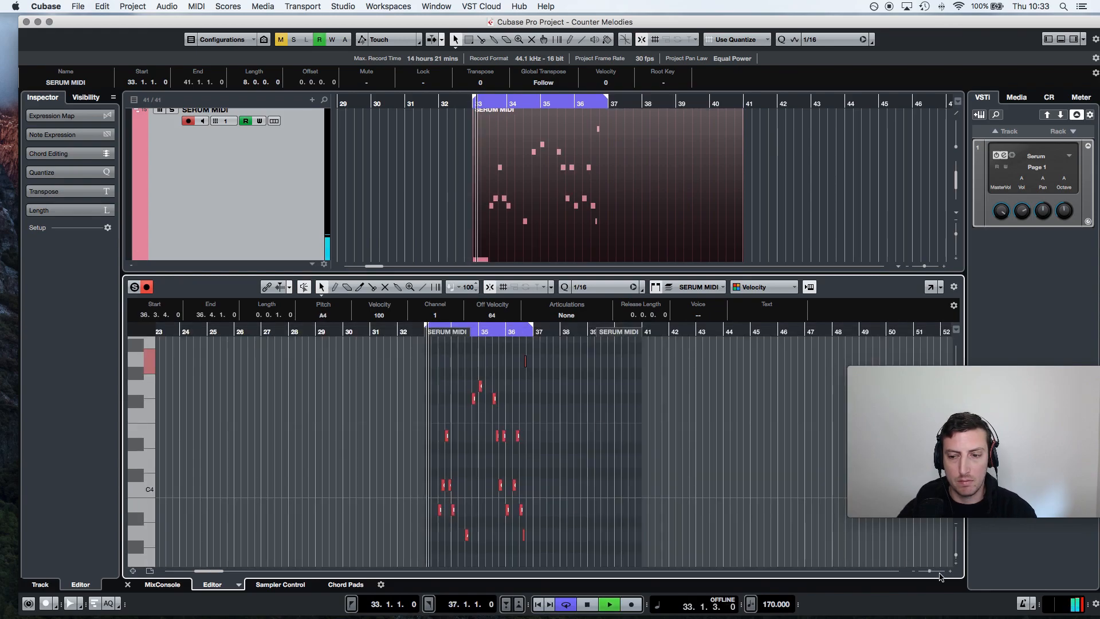
drag(930, 571, 932, 572)
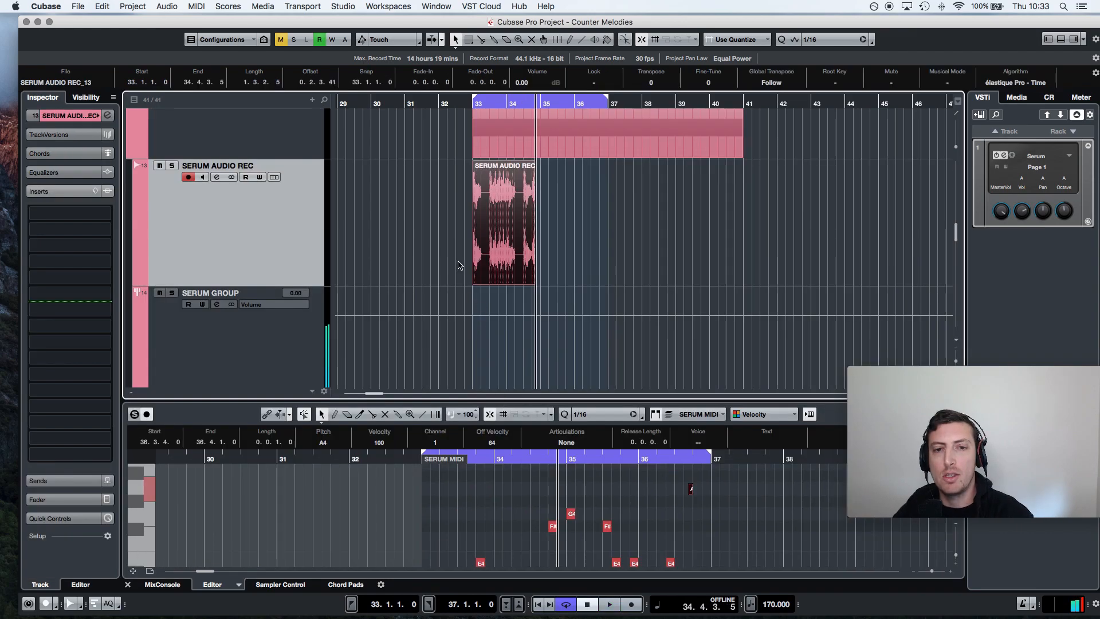
Step: Delete the partial recording on SERUM AUDIO REC and record a fresh take from bar 33 to 37
drag(446, 230, 562, 219)
key(Delete)
click(472, 107)
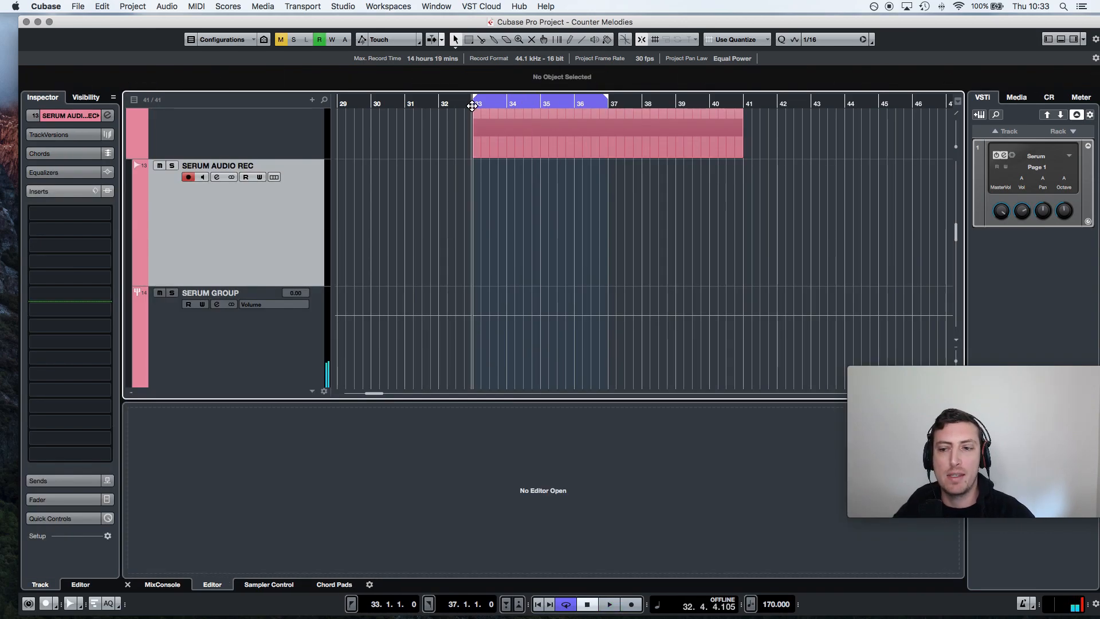
click(634, 605)
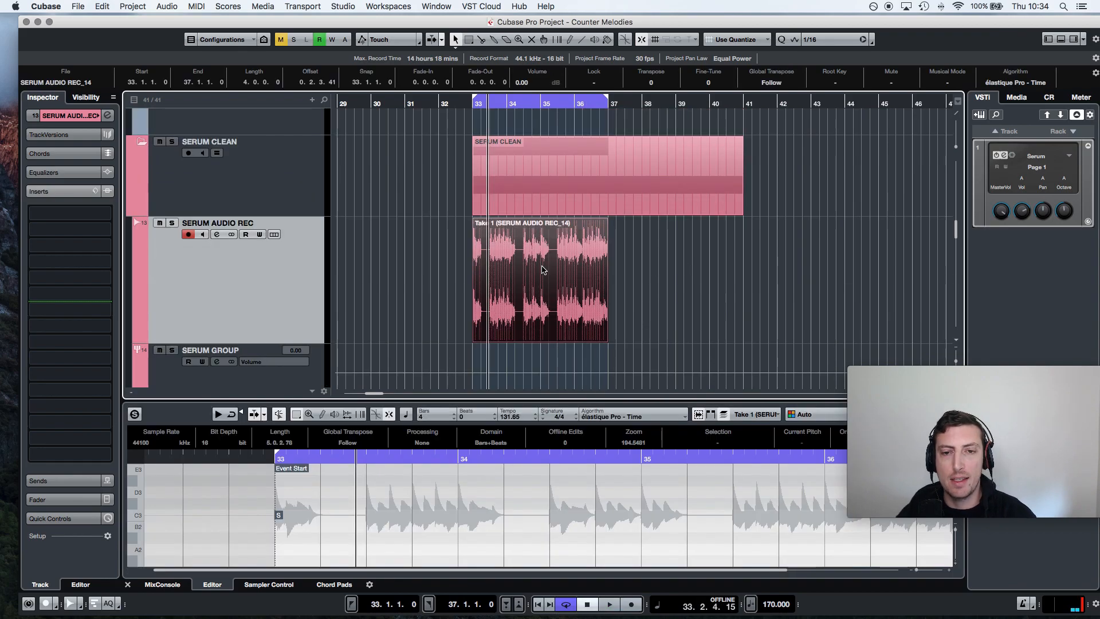
Step: Move the recorded take to the BASS track at bar 33 and lower its clip volume to -2.01 dB
key(Delete)
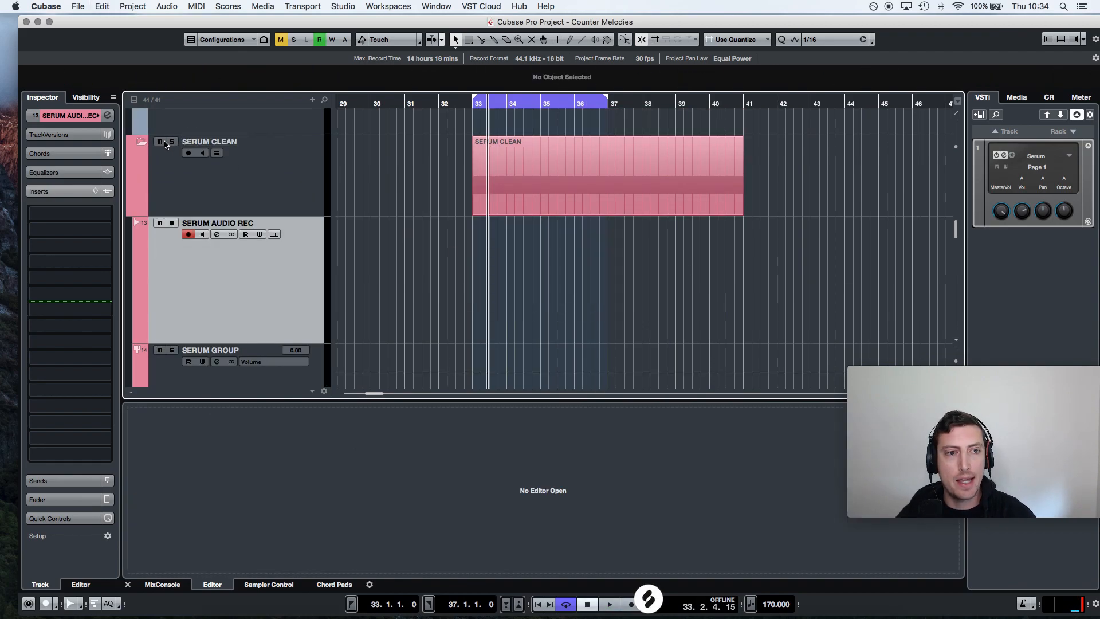
scroll(403, 247, up, 10)
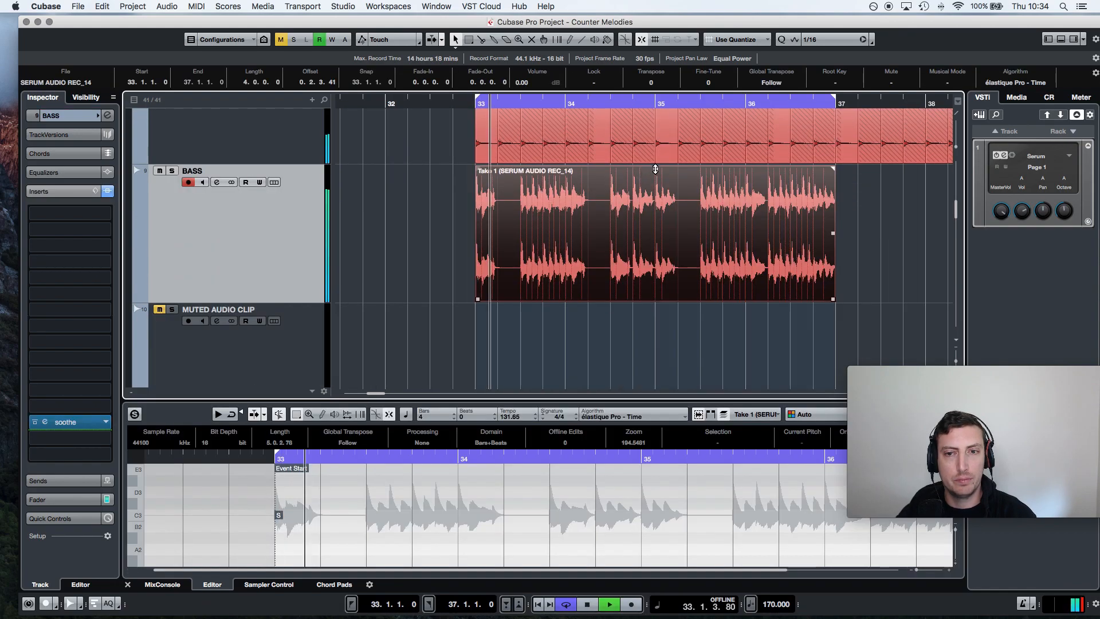
drag(657, 182, 659, 214)
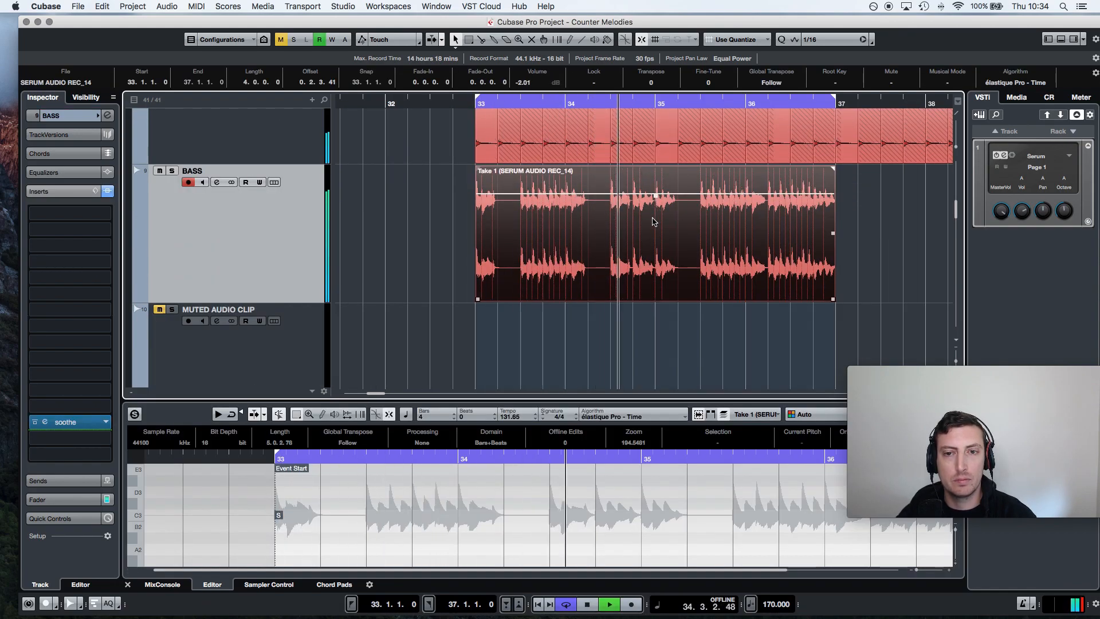
scroll(652, 222, right, 2)
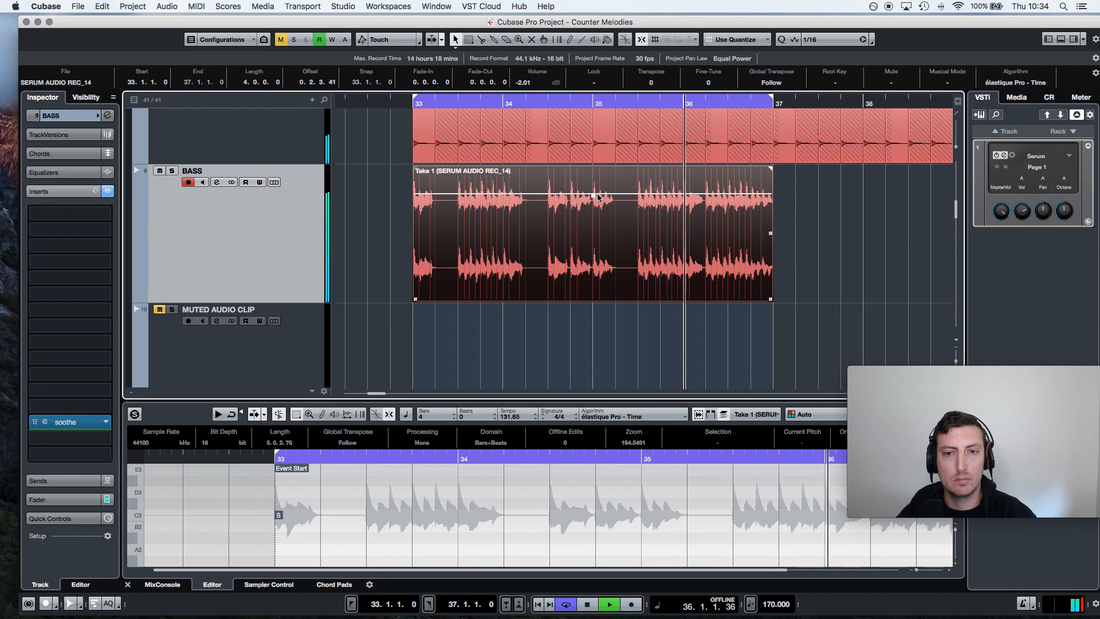
key(space)
Step: Shift the BASS take slightly later so it starts at 33.1.1.25, and play it back
drag(398, 108, 469, 217)
click(487, 333)
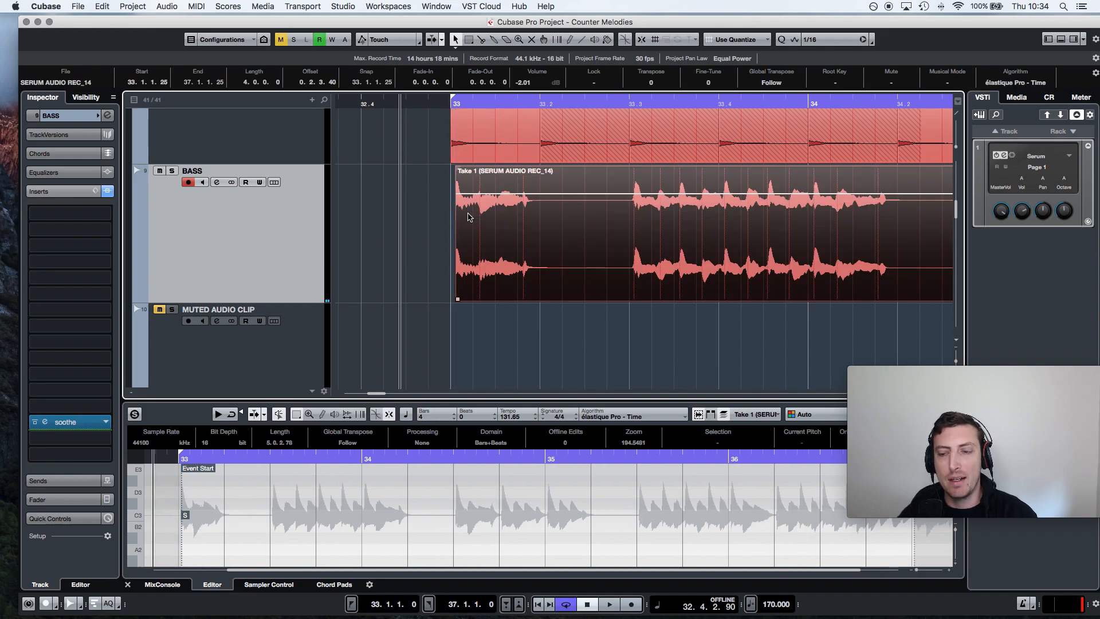
key(space)
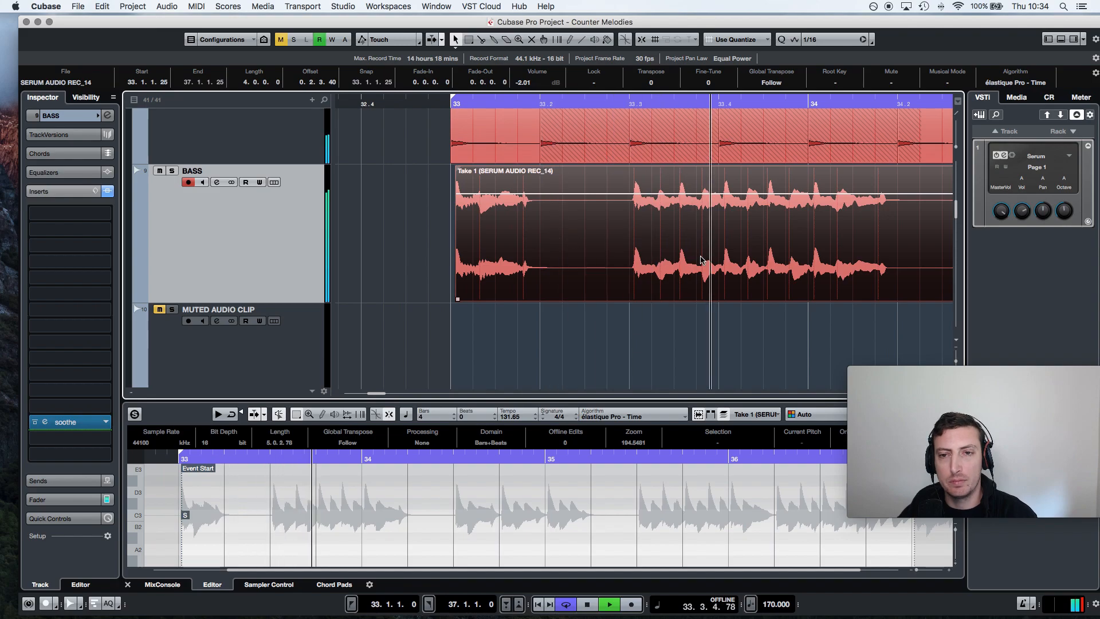
drag(923, 373, 926, 453)
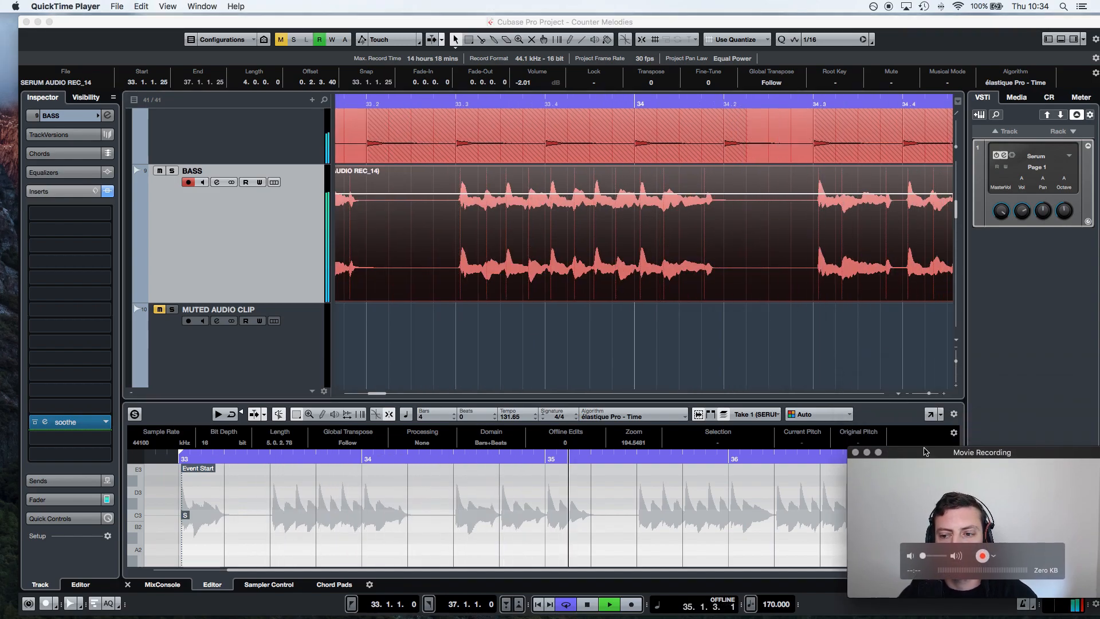
drag(930, 394, 927, 395)
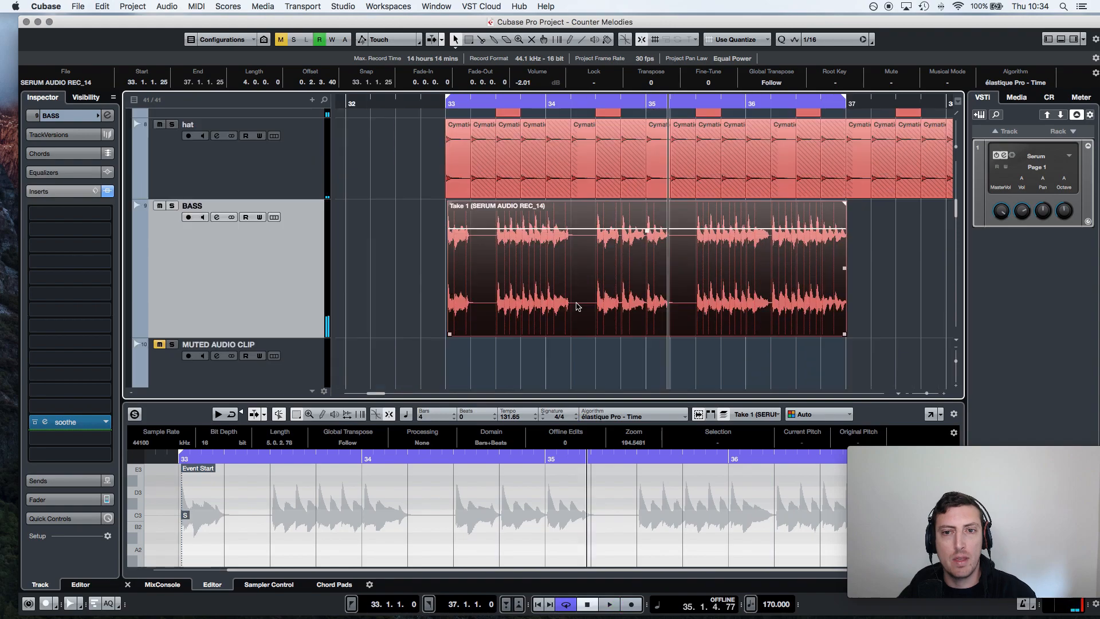
Step: Load the "future pluck" preset in the Serum instrument of the SERUM MIDI track and close the plug-in
scroll(578, 305, down, 2)
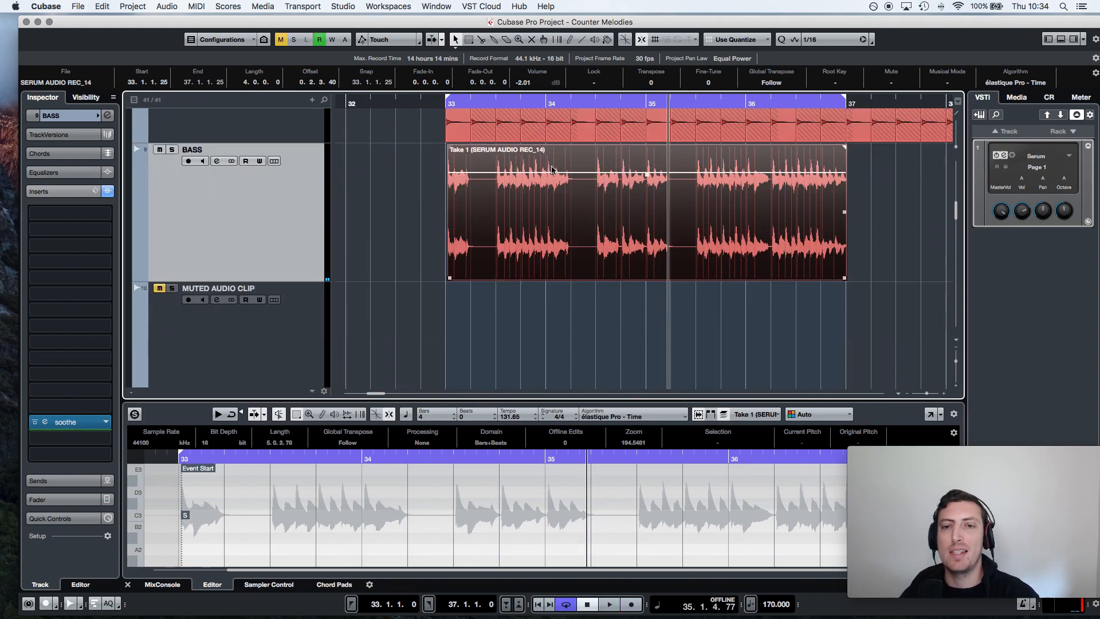
scroll(614, 318, down, 8)
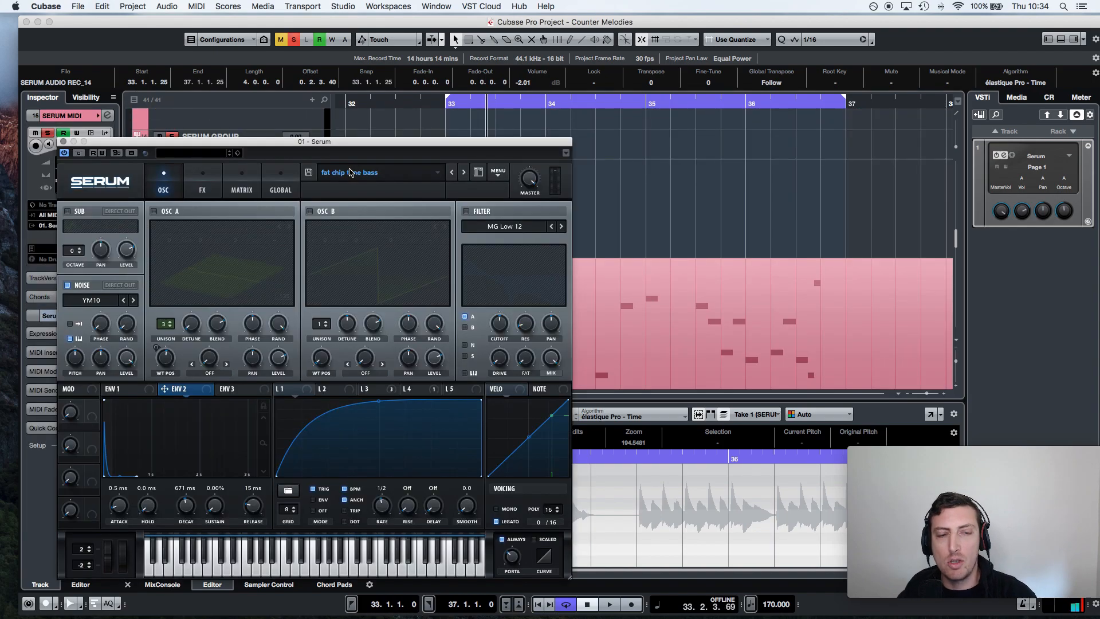
click(351, 172)
mouse_move(365, 236)
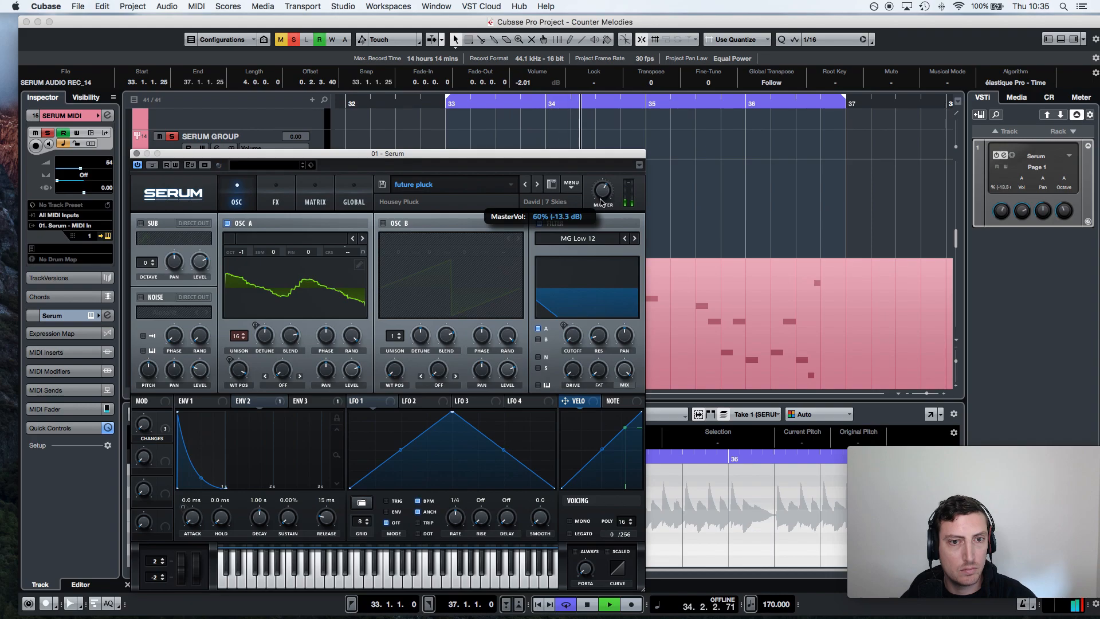
click(135, 154)
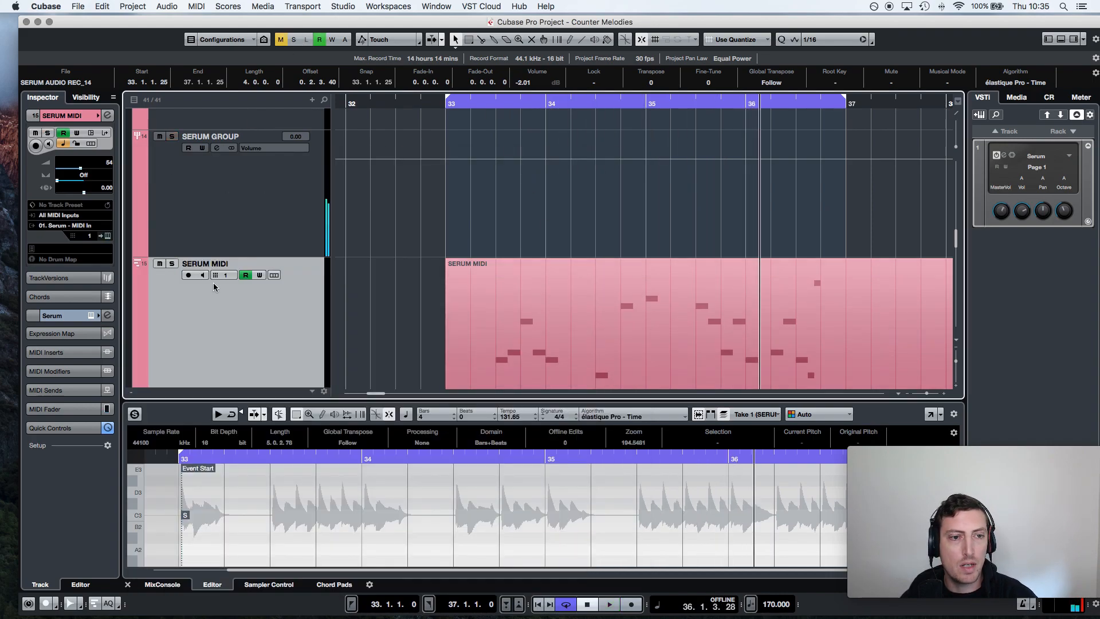
Step: Split the SERUM MIDI clip at bar 37, delete the second part and clear the old notes from bars 33 to 37
scroll(601, 287, down, 2)
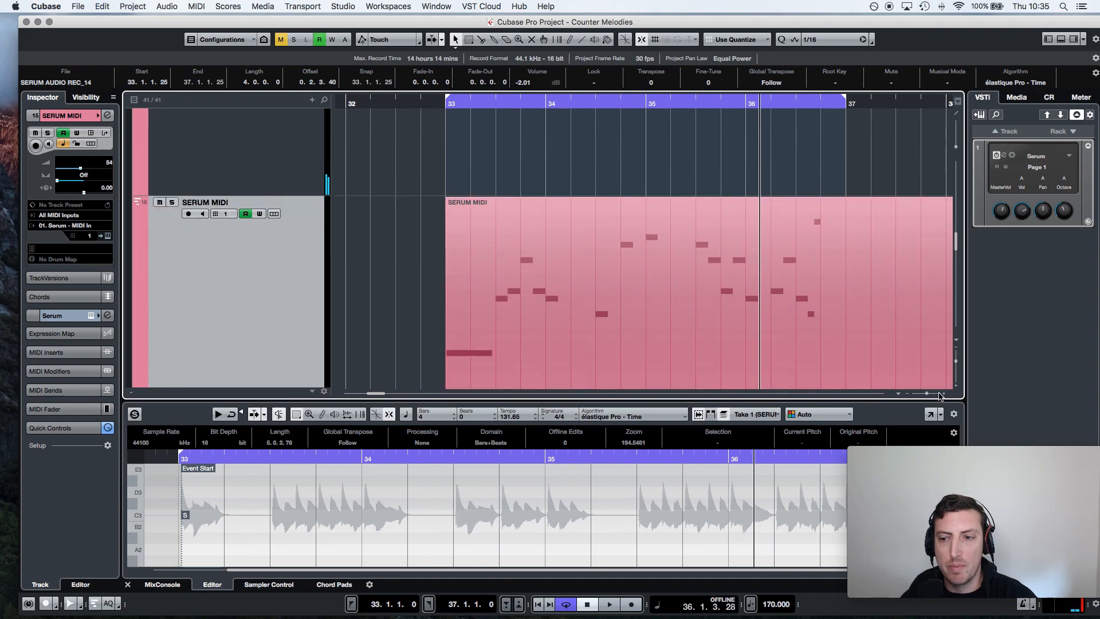
drag(929, 394, 928, 394)
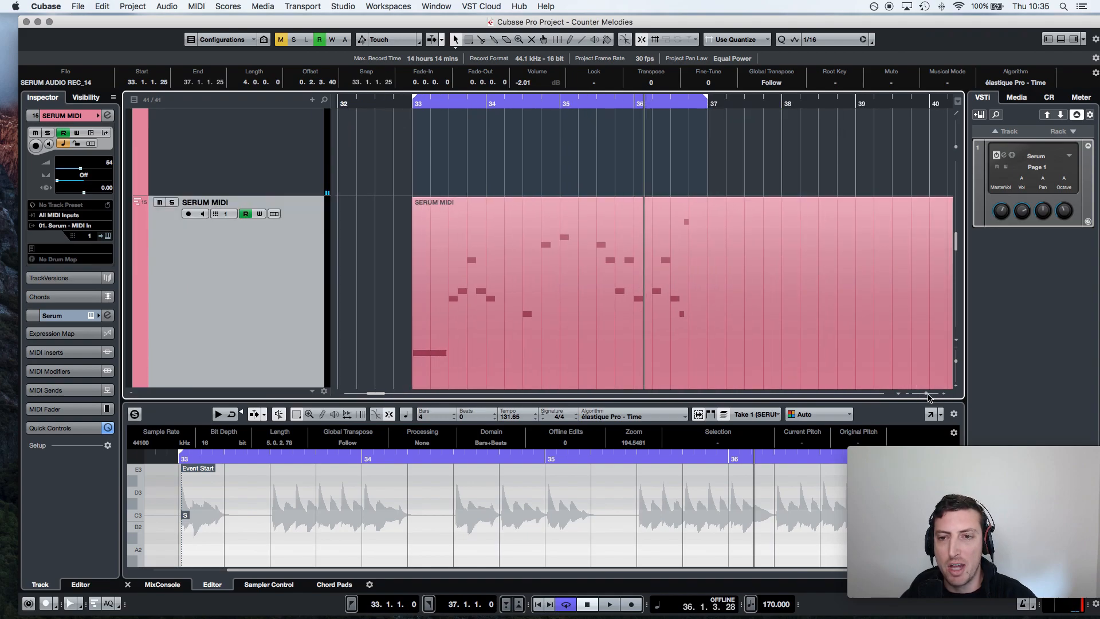
click(712, 266)
key(1)
click(717, 266)
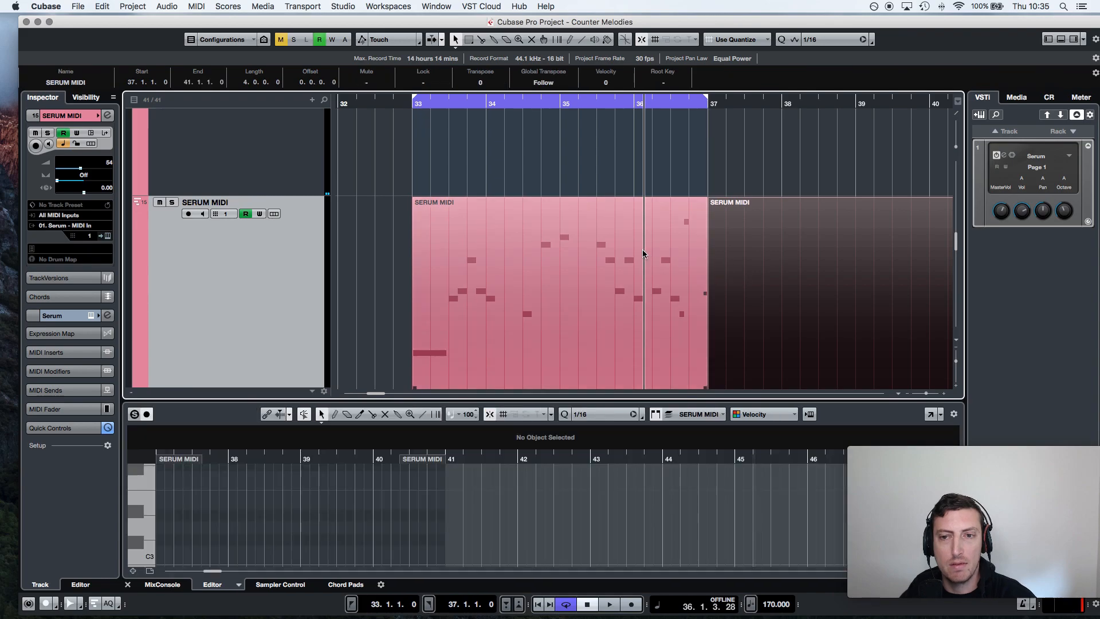
key(Delete)
click(577, 250)
key(Delete)
Step: Enter a B3 note about two beats long at bar 33 in the SERUM MIDI clip and play it back
drag(411, 103, 410, 127)
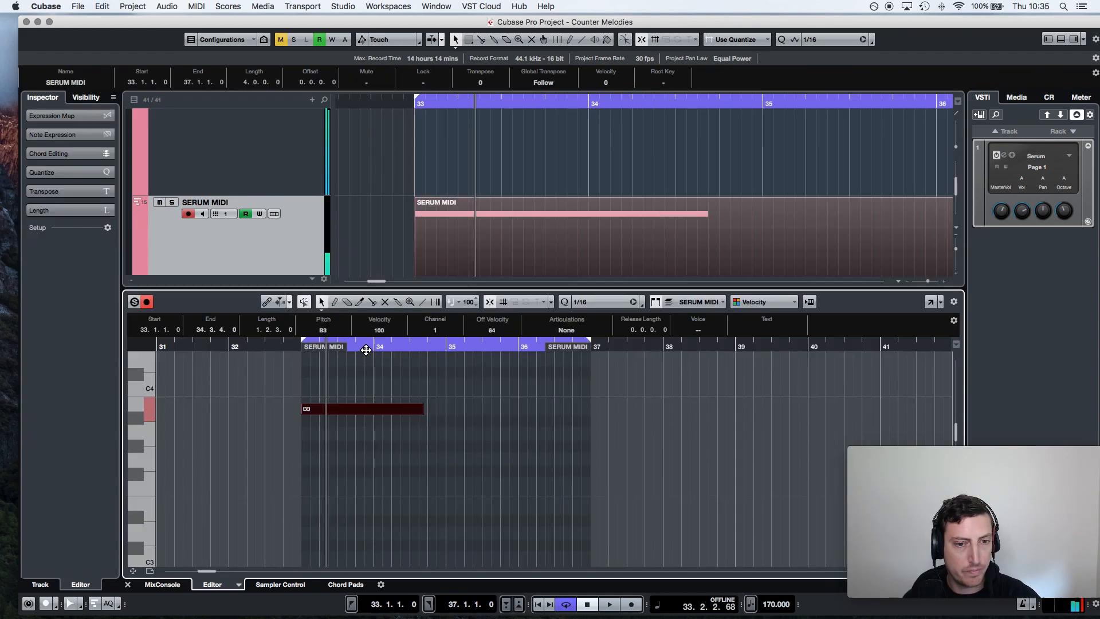
drag(367, 350, 297, 362)
drag(297, 362, 298, 362)
key(space)
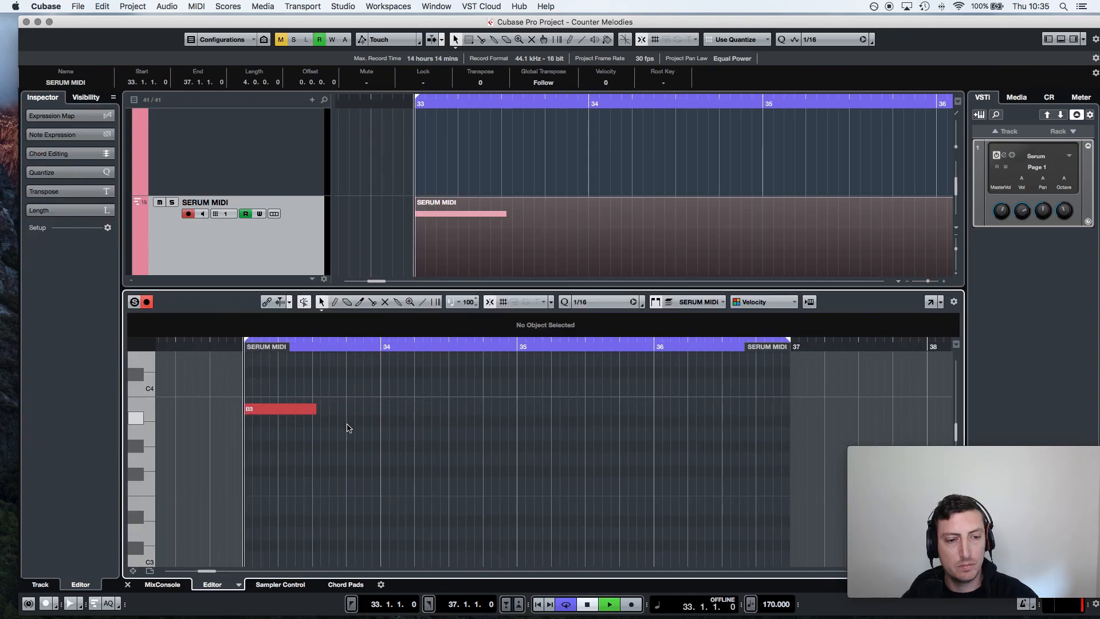
key(space)
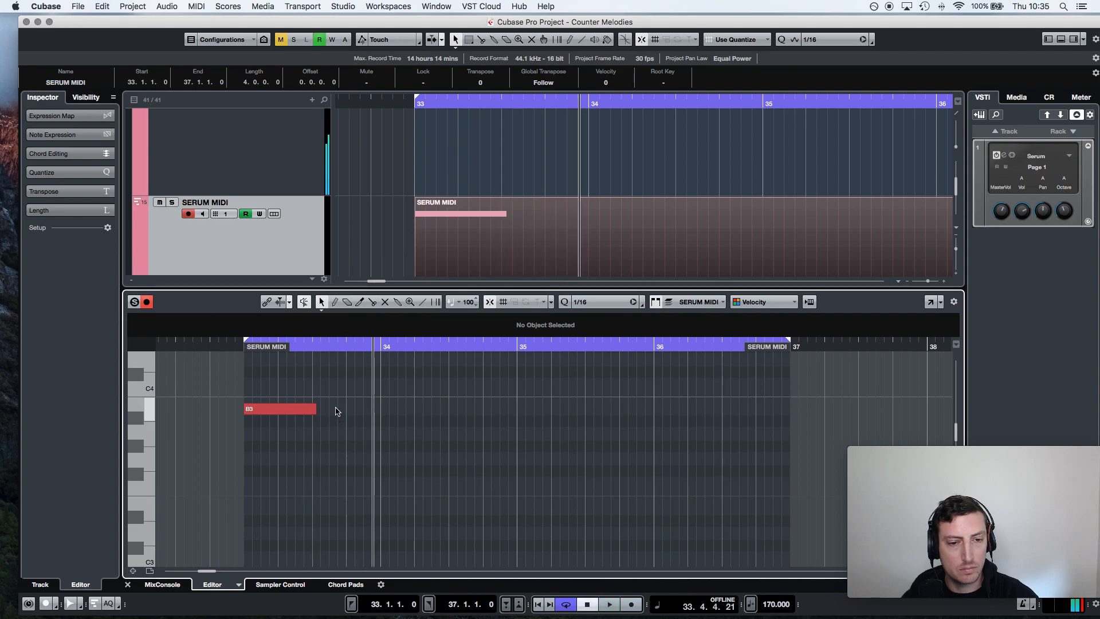
Step: Duplicate the B3 note into bar 34 to form one-beat A3, F#3 and G3 notes on beats 1 to 3
click(299, 410)
key(super+d)
drag(365, 410, 430, 475)
key(super+d)
drag(430, 475, 430, 475)
key(space)
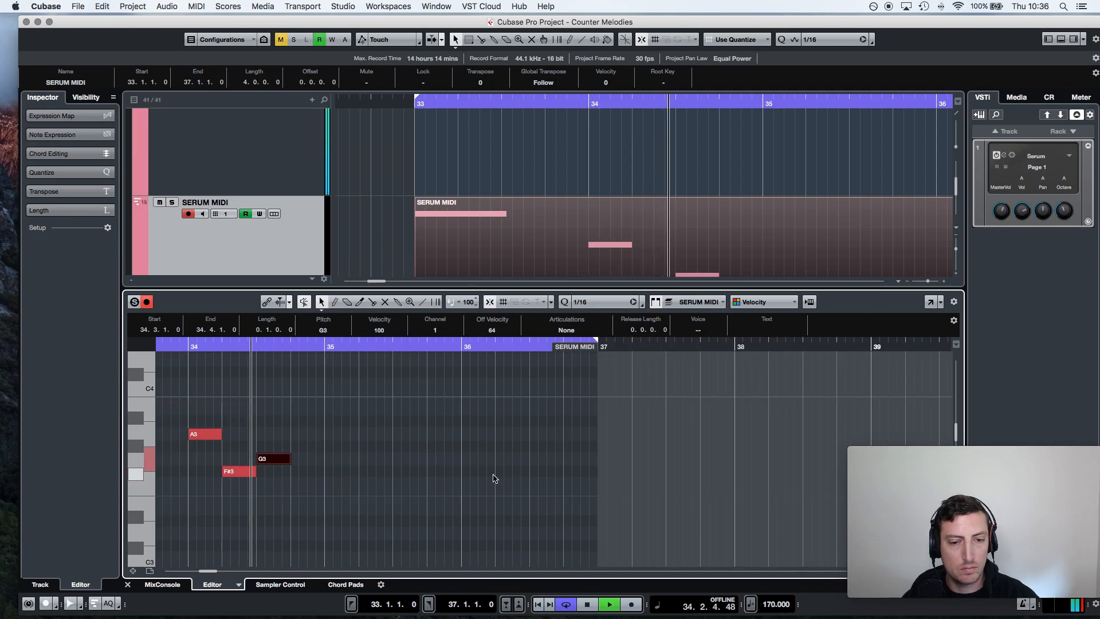
Step: Add a one-beat E3 note at the start of bar 35 and check it in playback
drag(321, 460, 355, 505)
scroll(385, 483, down, 4)
scroll(385, 483, up, 2)
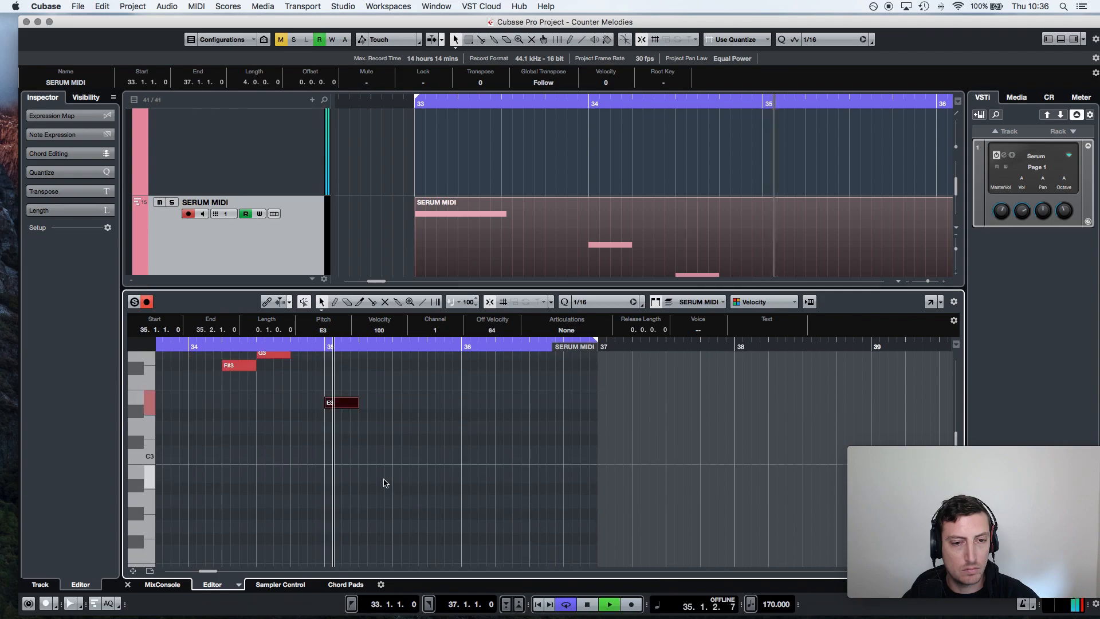
key(space)
Step: Fill bar 36 with duplicated notes E4, D4, B3 and B4, ending on short A4, B4 and G4 notes
key(super+d)
drag(368, 408, 482, 360)
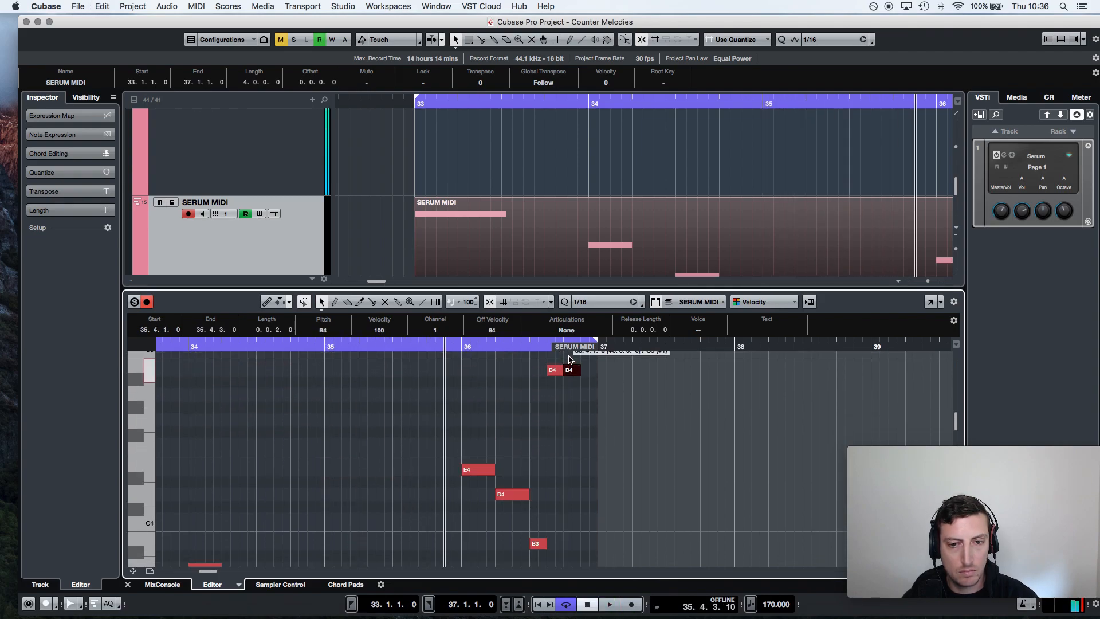
drag(569, 359, 593, 463)
key(super+d)
key(space)
scroll(567, 494, down, 2)
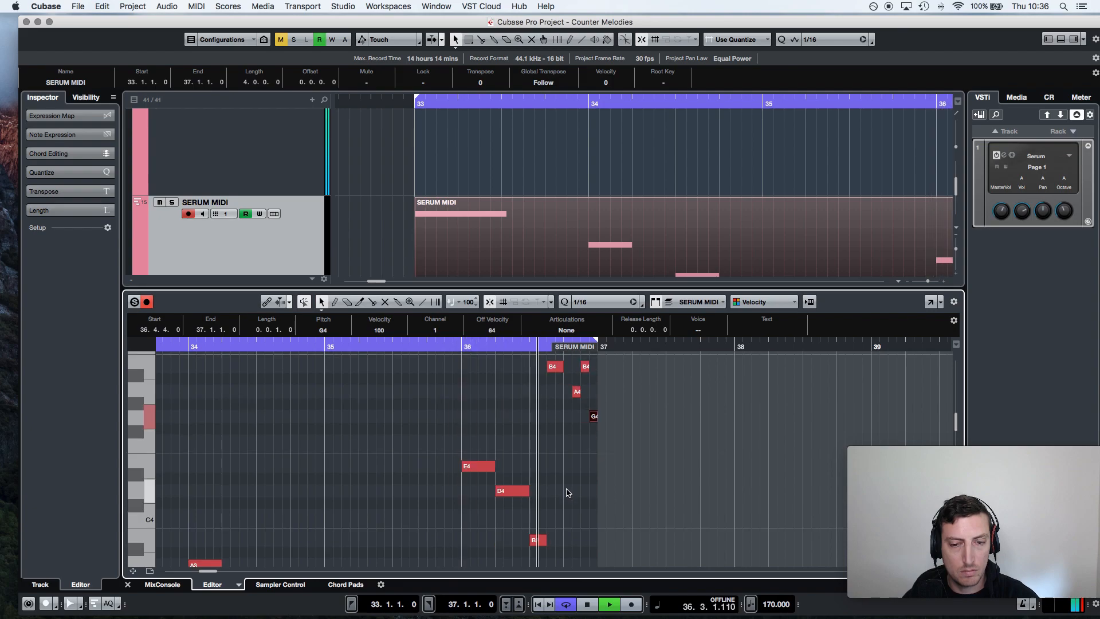
Step: Duplicate the BASS take so the copy follows at bar 37, and extend the loop end to bar 41
drag(639, 288, 652, 428)
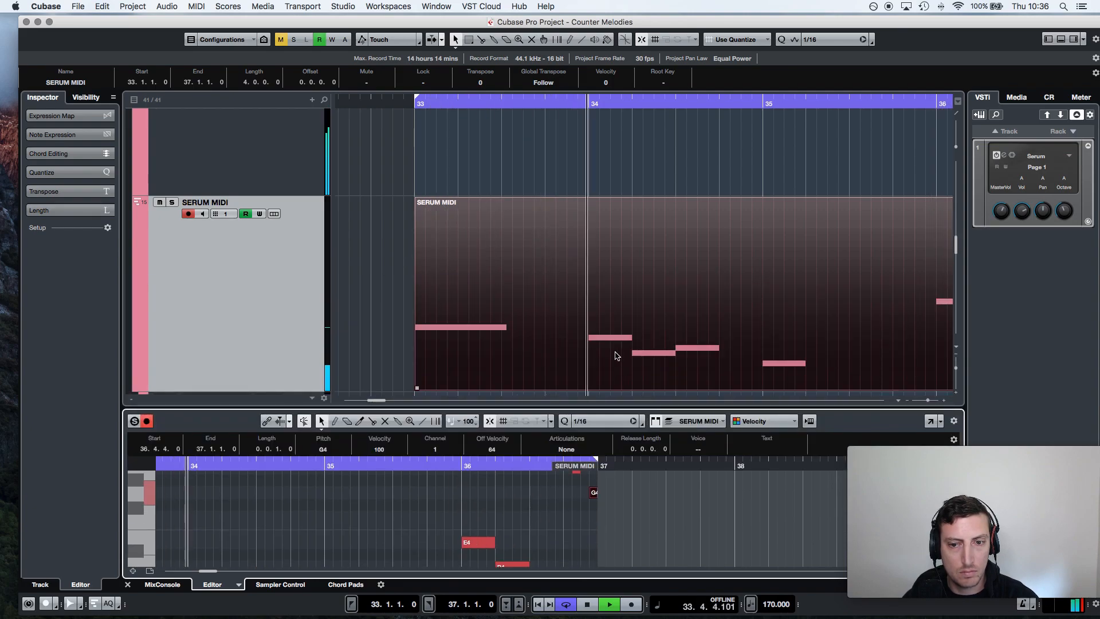
drag(929, 400, 924, 400)
scroll(647, 316, up, 6)
scroll(647, 317, up, 5)
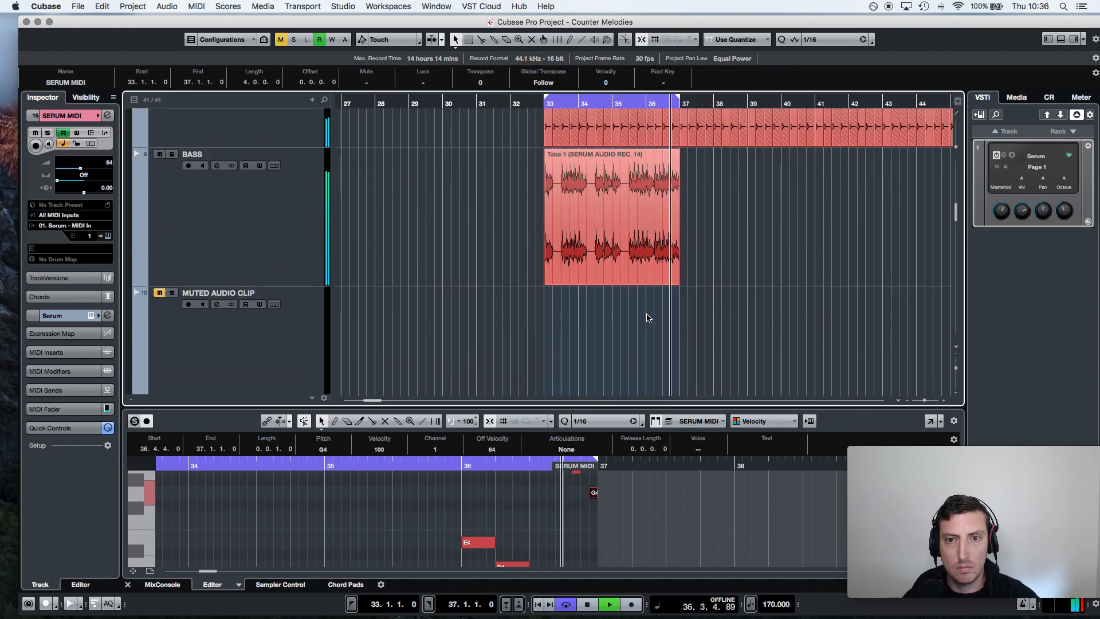
click(641, 310)
key(super+d)
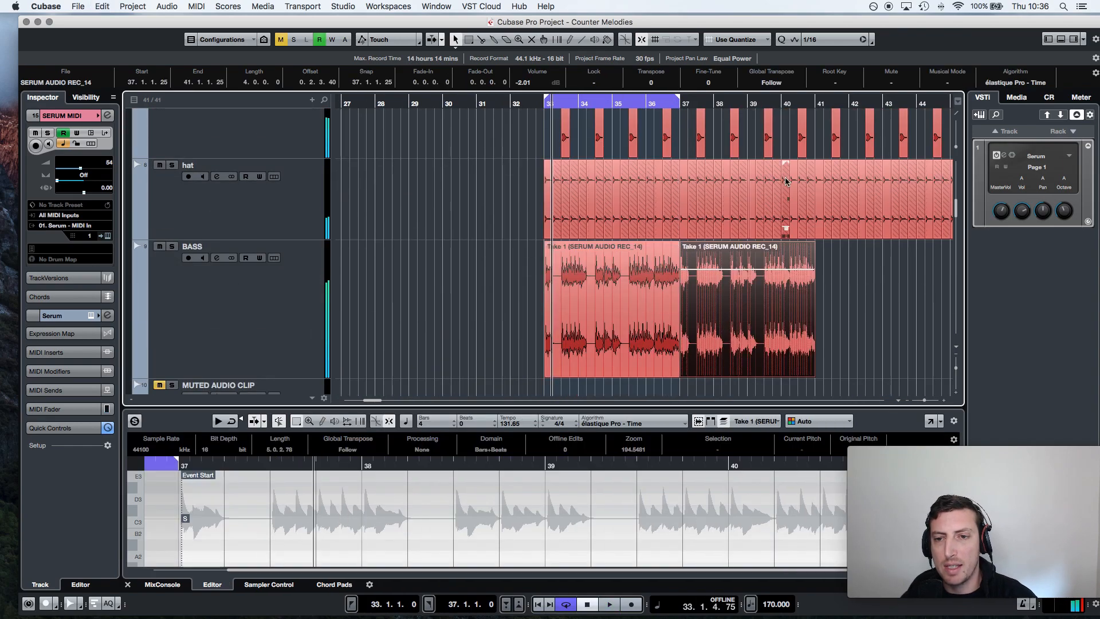
alt+click(819, 106)
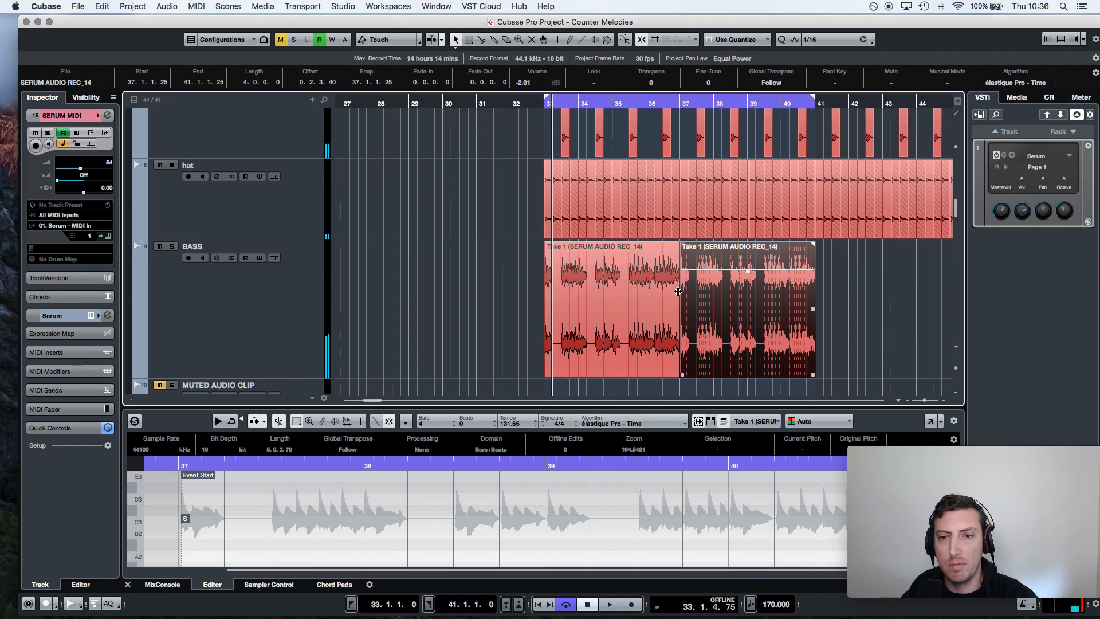
Step: Duplicate the SERUM MIDI part so the copy starts at bar 37
scroll(682, 289, down, 10)
key(space)
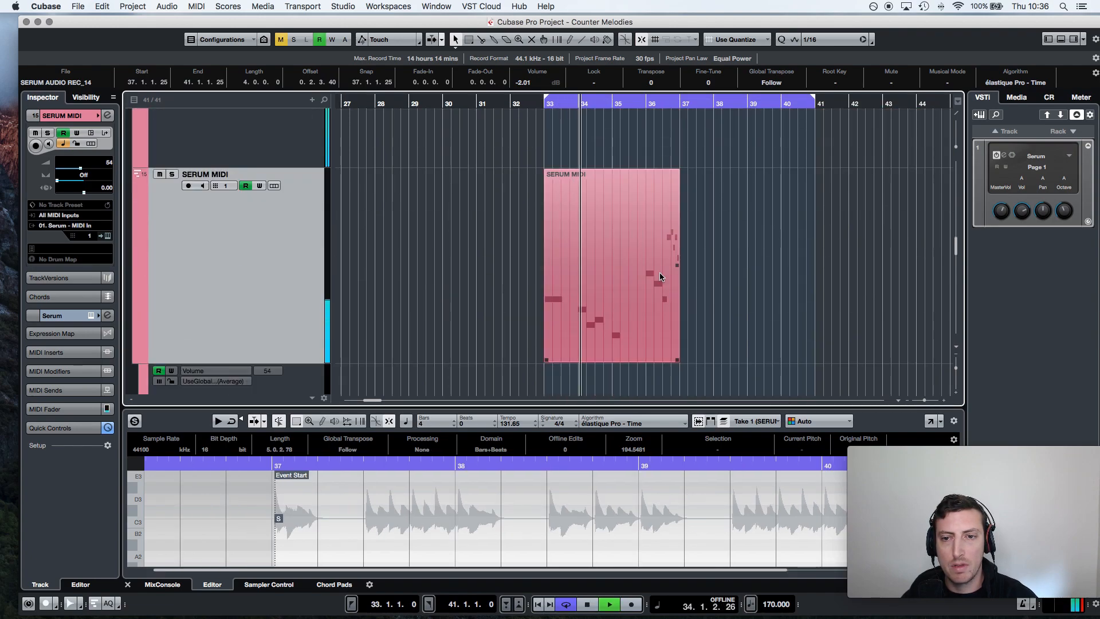
click(659, 272)
key(super+d)
Step: Repitch the copied part to G4 at bar 37 and F#4, A4 and G4 in bar 38, and extend the phrase with duplicated notes
scroll(691, 263, right, 3)
drag(676, 408, 716, 194)
scroll(669, 395, up, 3)
scroll(670, 395, left, 4)
drag(553, 484, 554, 348)
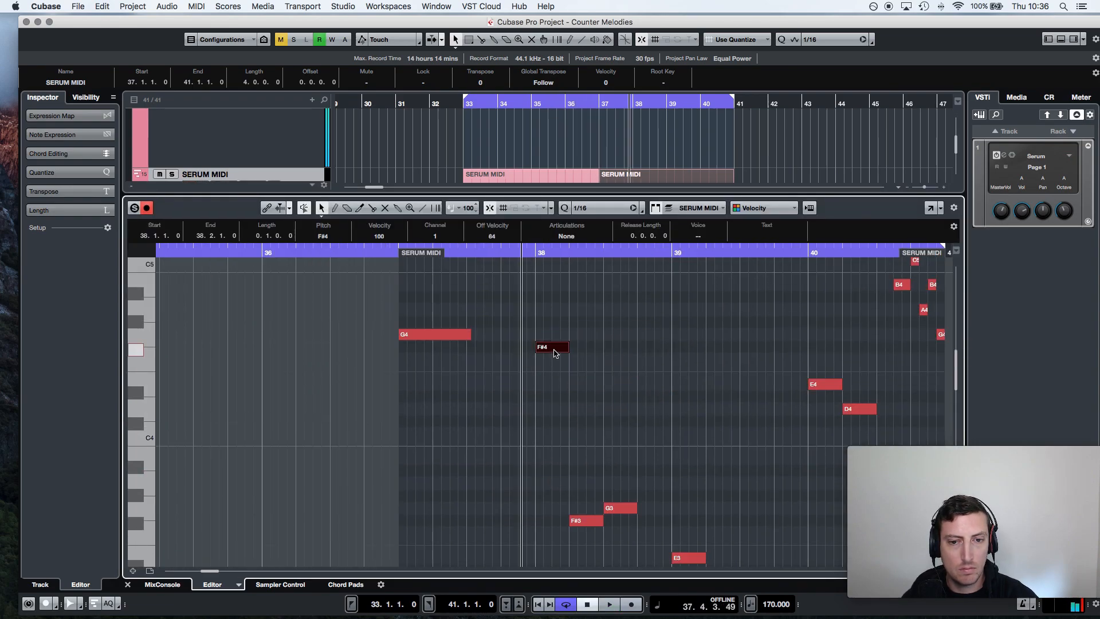
drag(588, 525, 589, 314)
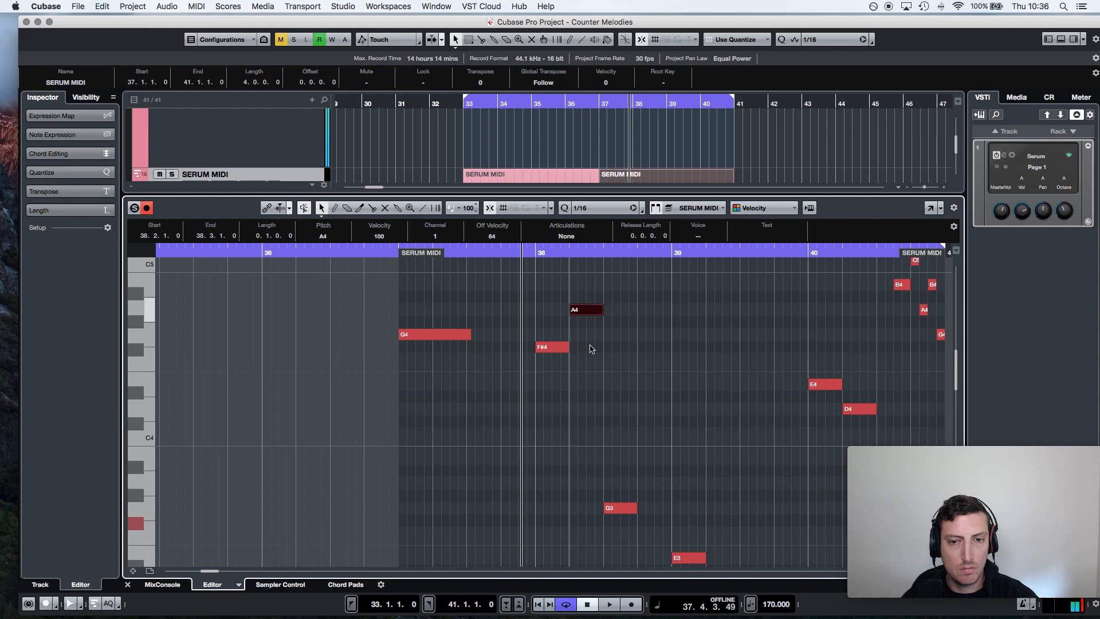
drag(619, 507, 619, 322)
drag(672, 421, 681, 334)
key(super+d)
key(space)
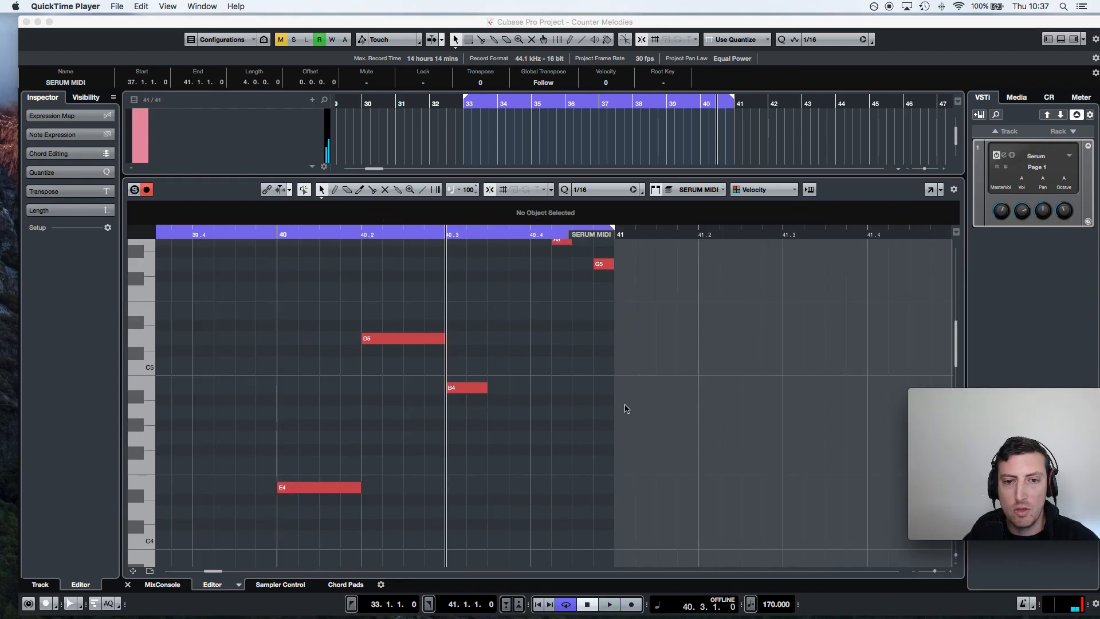
Step: Delete the group of short high notes after the B4 at the end of bar 40
scroll(625, 407, up, 3)
drag(594, 368, 503, 253)
scroll(503, 253, up, 2)
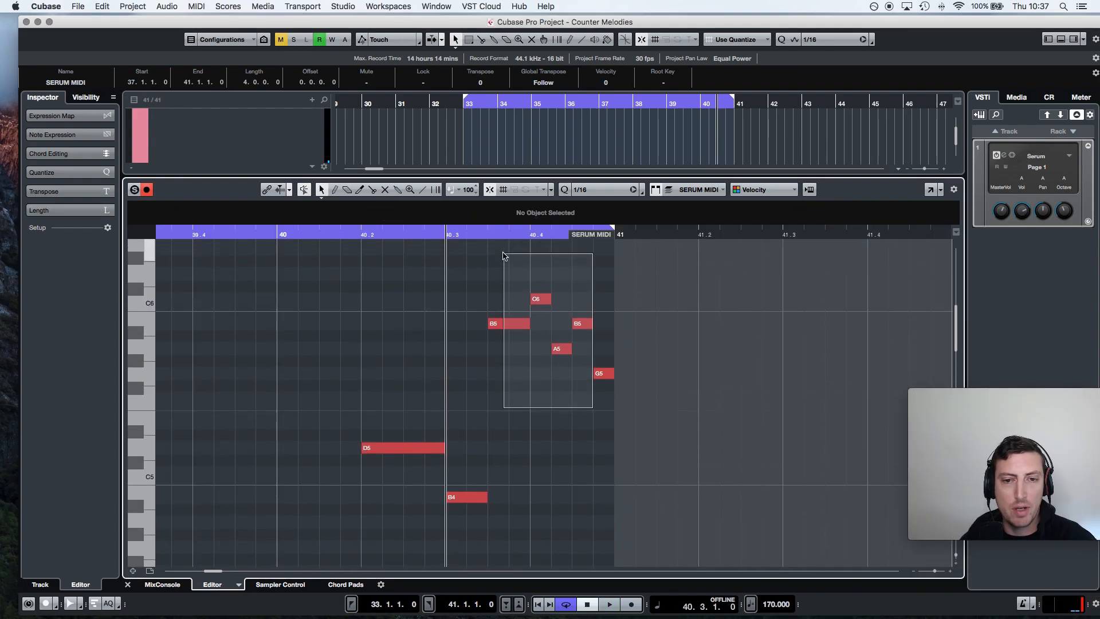
key(BackSpace)
Step: Shorten the B4 on bar 40 beat 3 to a 1/32 note and fill that beat with four alternating B4 and A5 pairs
click(483, 496)
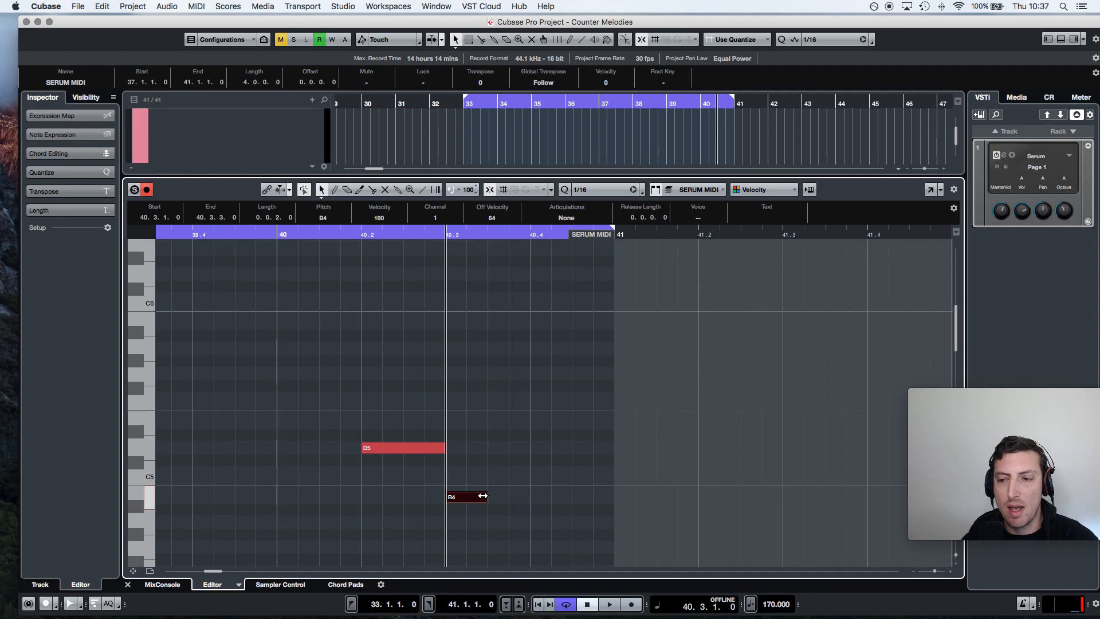
drag(483, 496, 465, 500)
click(591, 191)
click(591, 202)
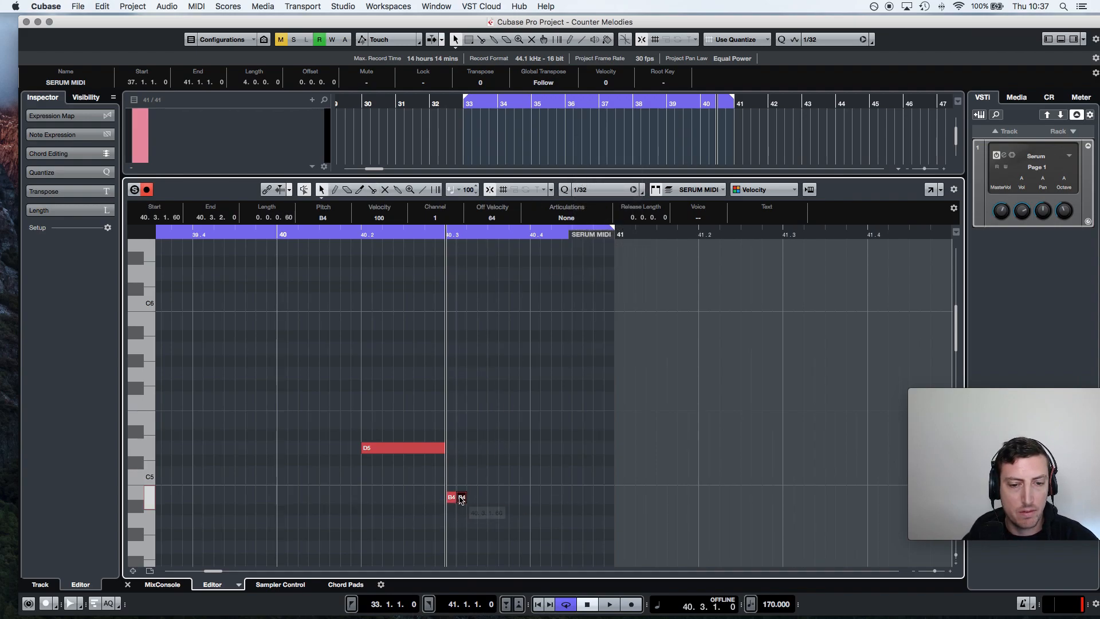
drag(462, 496, 462, 349)
drag(487, 523, 454, 354)
key(alt+d)
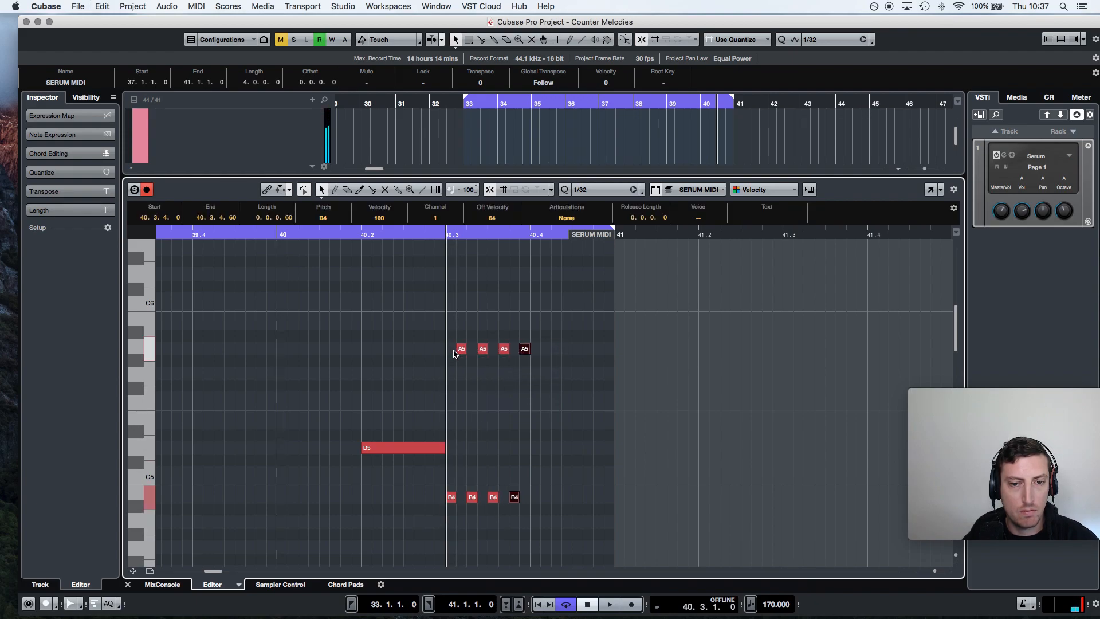
key(space)
Step: Fill beat 4 of bar 40 with a repeating 1/32-note run of B5, E6 and G6, and play back the loop
click(561, 417)
click(526, 351)
drag(536, 348, 558, 264)
scroll(546, 321, up, 2)
drag(574, 394, 524, 255)
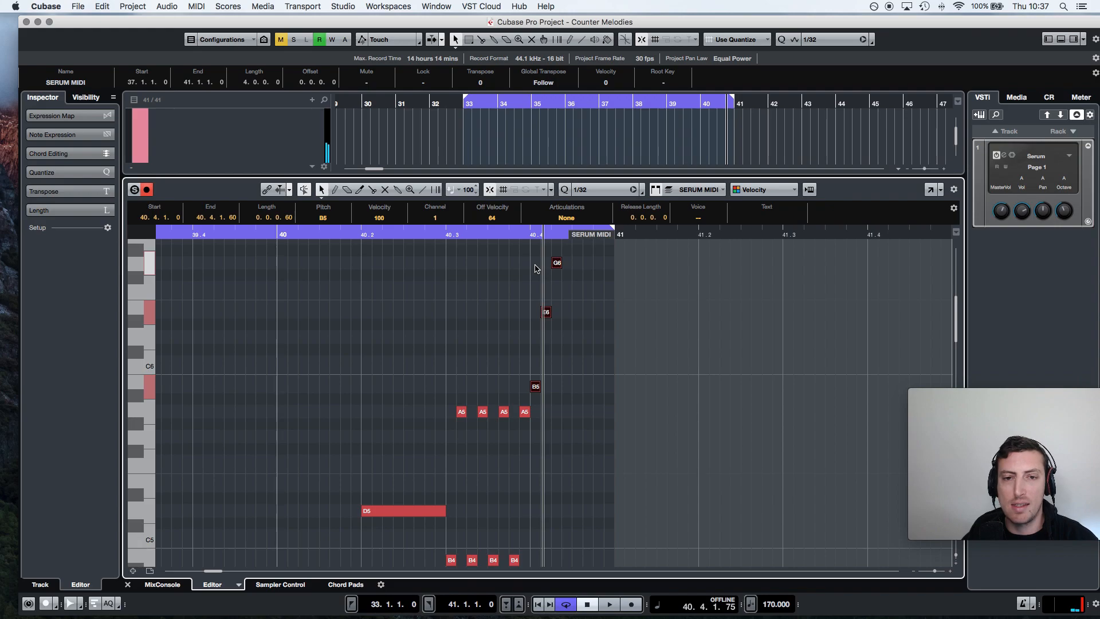
click(438, 234)
key(space)
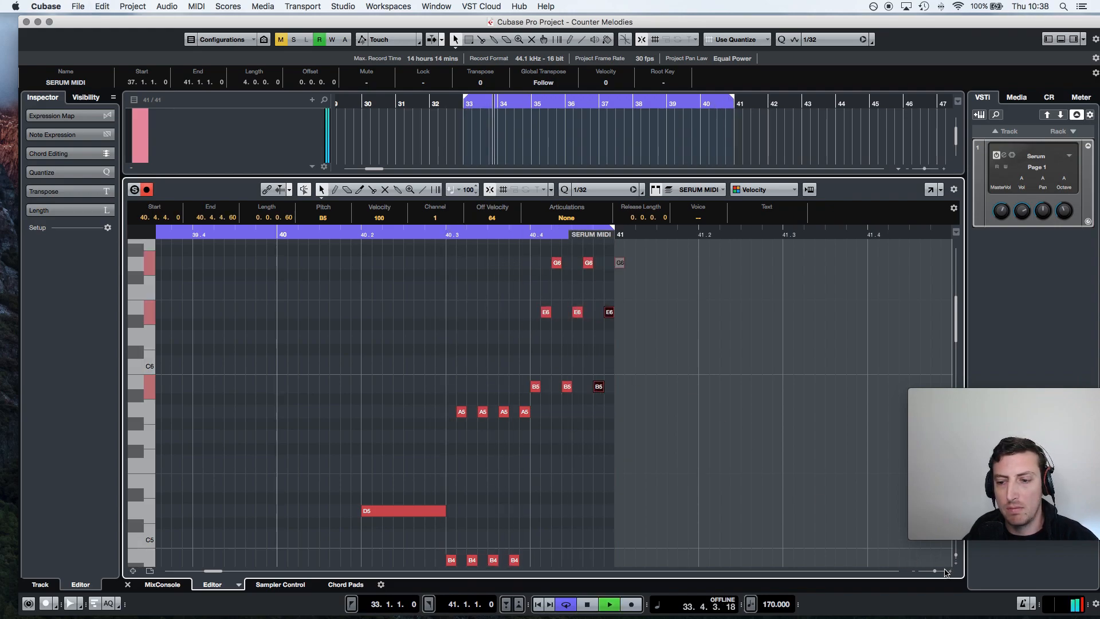
Step: Open the first SERUM MIDI part in an enlarged note editor and play it up to the E3 note at bar 35
drag(936, 572, 933, 572)
scroll(634, 508, left, 10)
scroll(634, 508, right, 4)
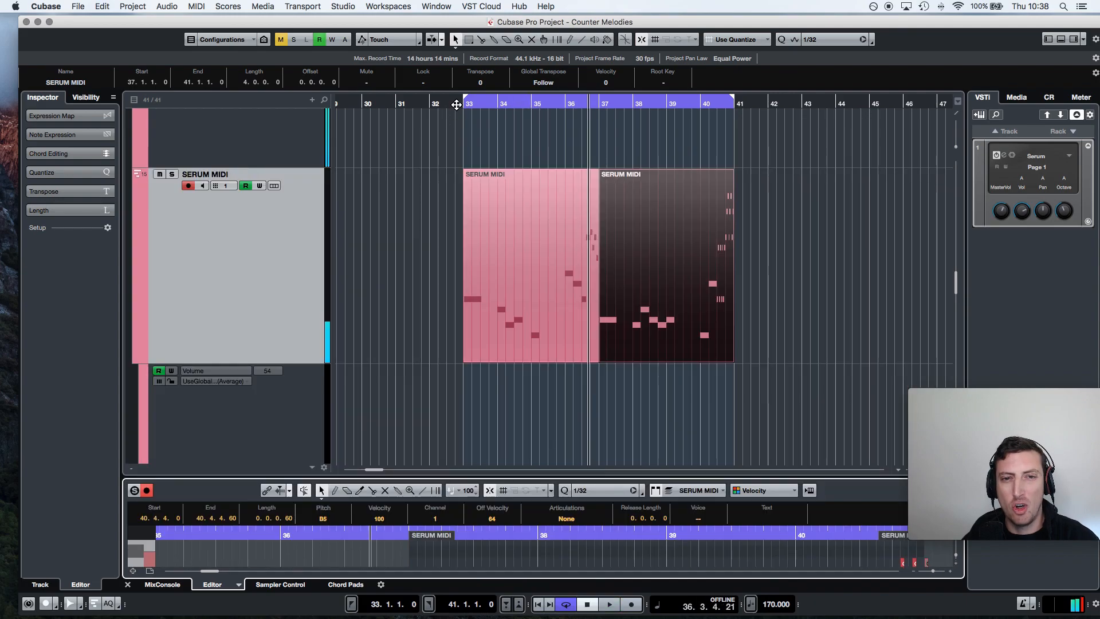
click(487, 218)
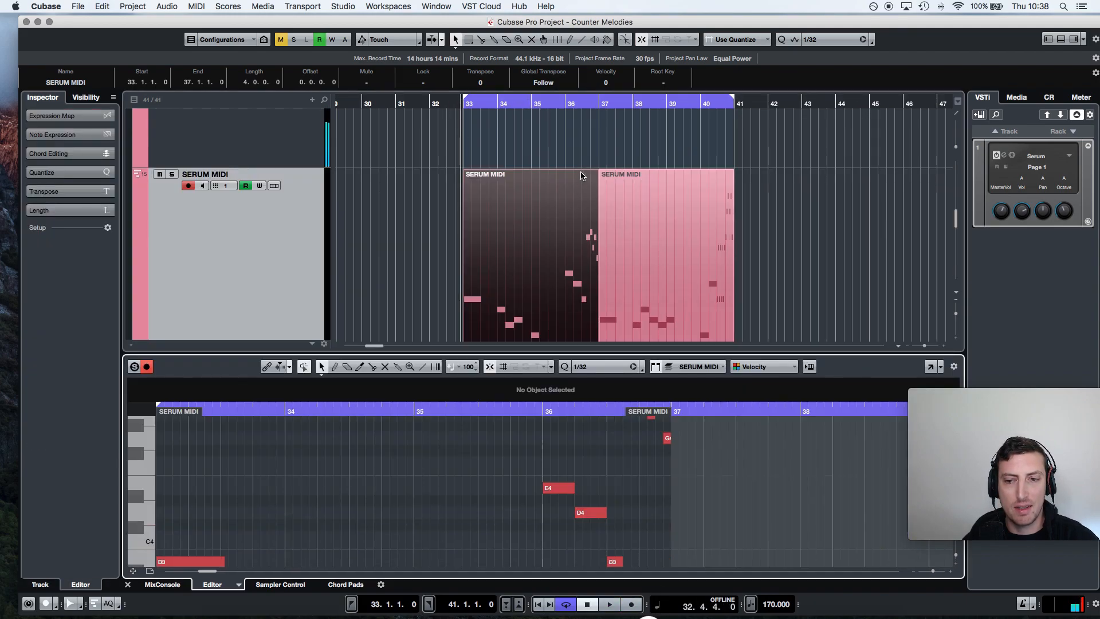
drag(581, 353, 581, 176)
scroll(518, 330, left, 5)
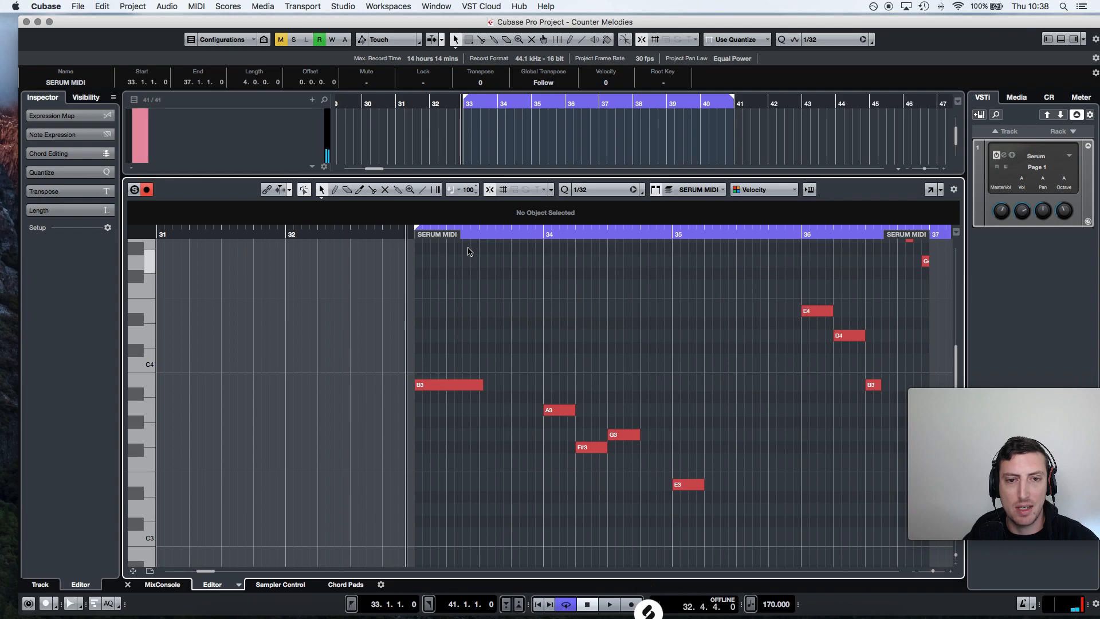
key(space)
scroll(528, 337, right, 2)
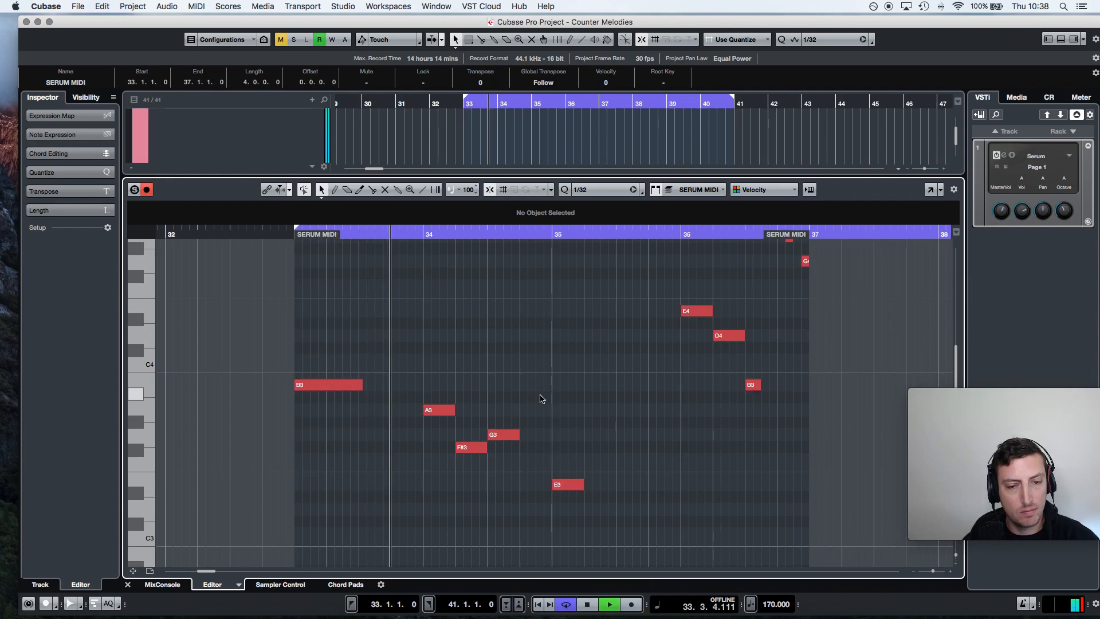
scroll(557, 465, down, 5)
key(space)
scroll(558, 465, up, 5)
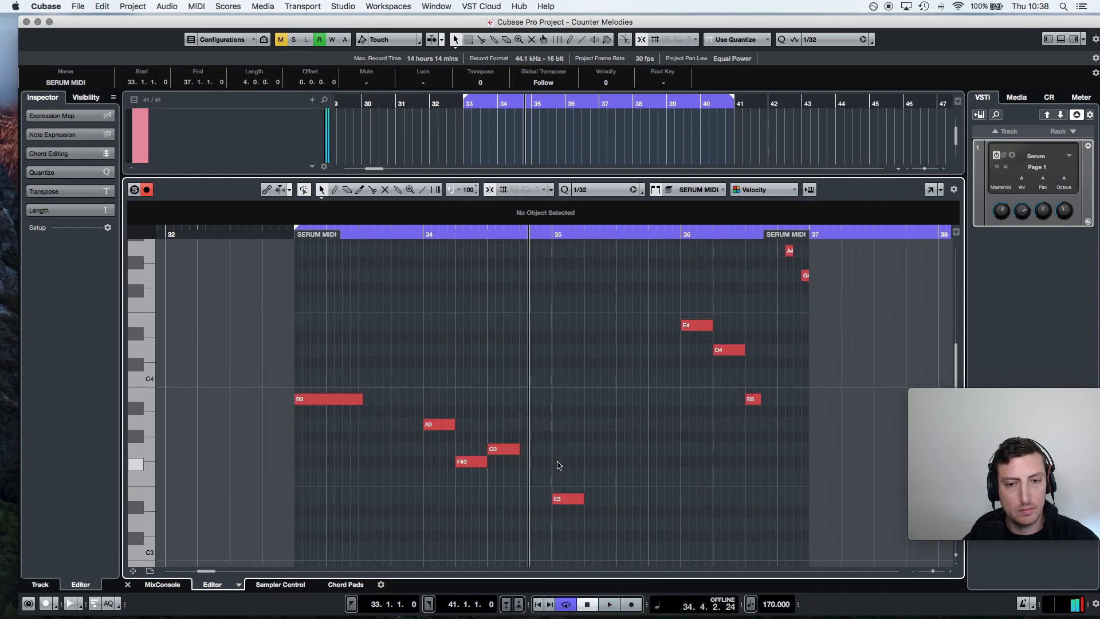
Step: Replace the E3 at bar 35 with repeating 1/64 notes B3, B4 and E5 across beat 1, and fill bar 39's first beat with short alternating notes
drag(565, 498, 562, 395)
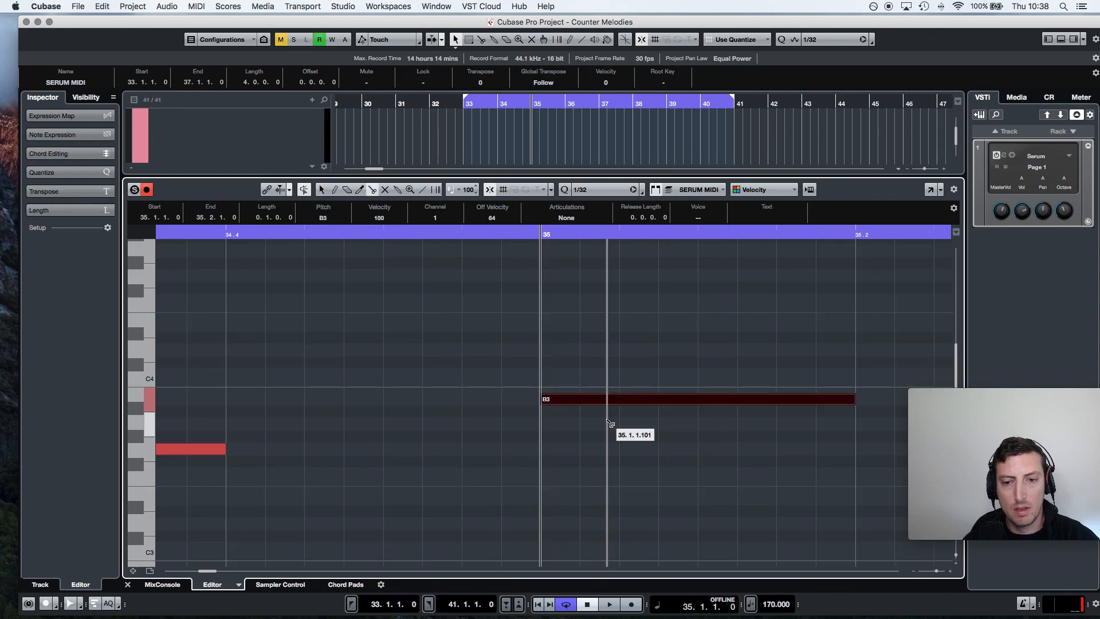
click(584, 401)
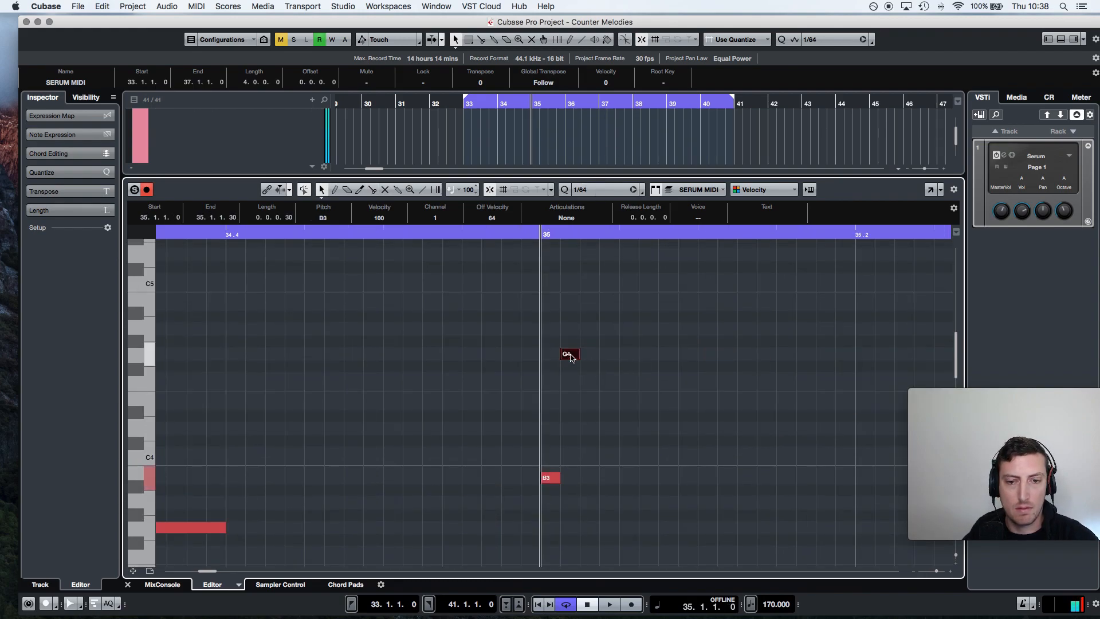
drag(571, 358, 584, 268)
drag(605, 550, 512, 252)
key(super+d)
key(super+d)
key(super+d)
key(super+d)
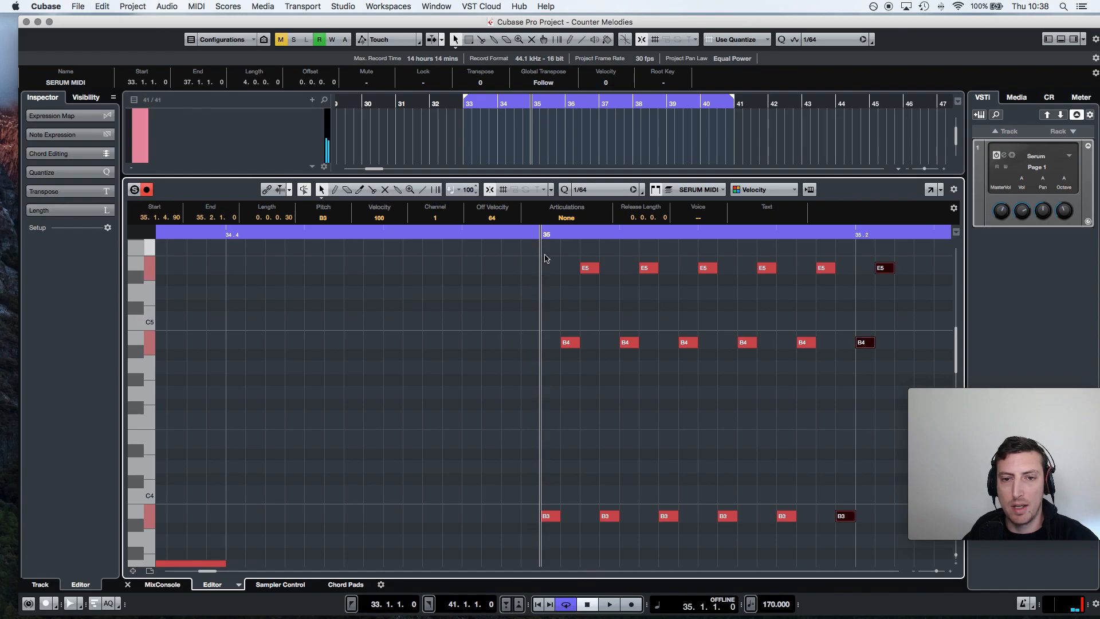
key(space)
drag(648, 374, 569, 260)
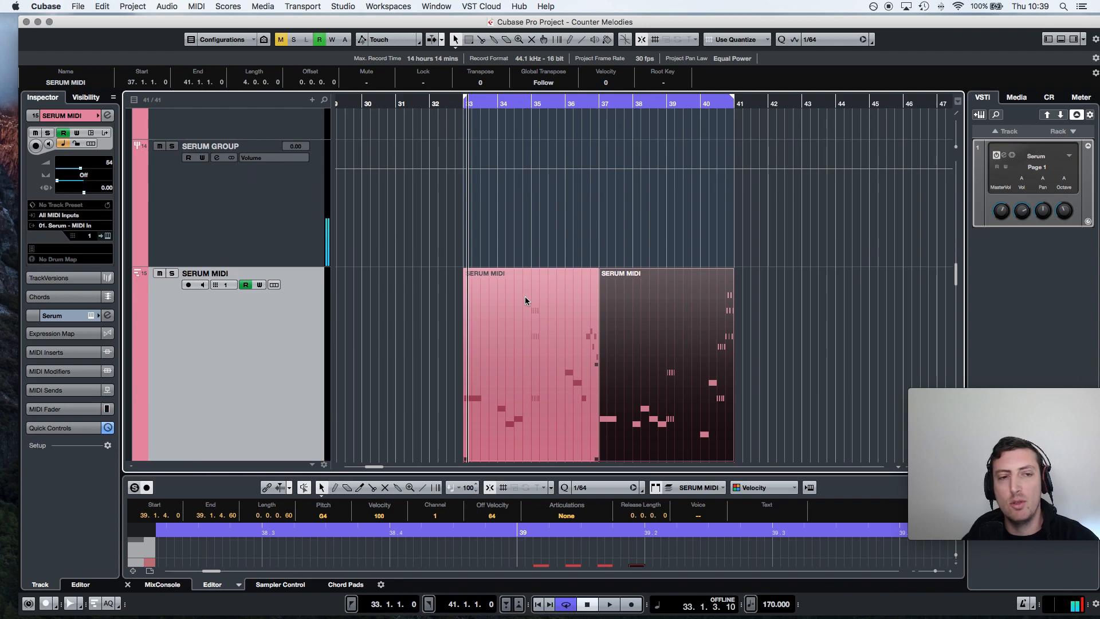
Step: Record both SERUM MIDI parts from bar 33 to 41 as audio on the SERUM AUDIO REC track
scroll(526, 299, up, 3)
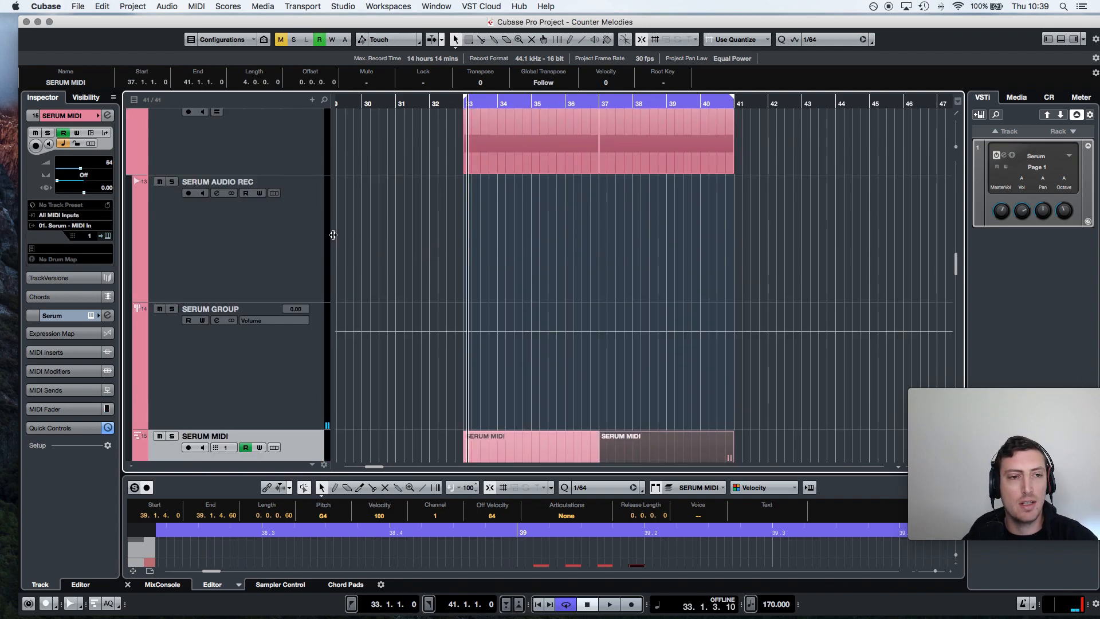
click(295, 236)
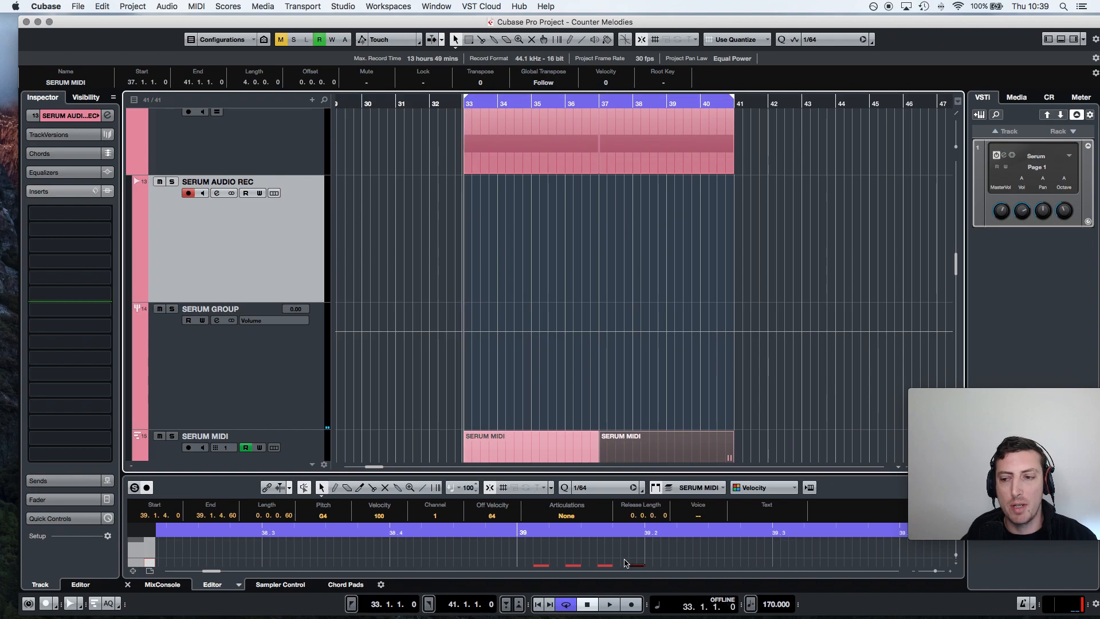
scroll(524, 385, down, 3)
scroll(525, 385, up, 4)
scroll(525, 385, down, 4)
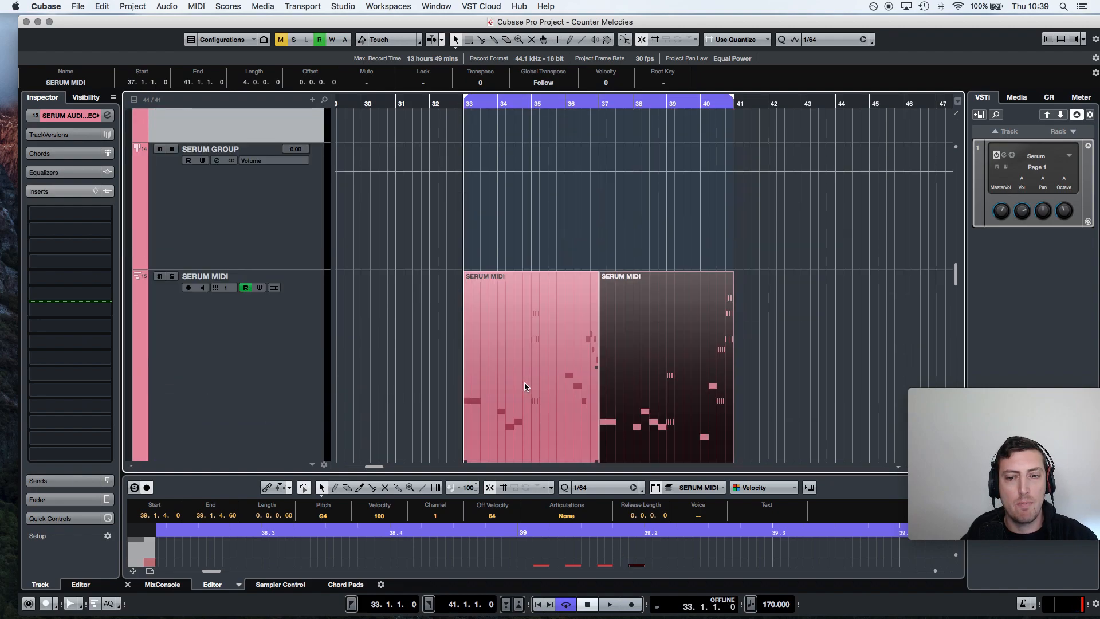
scroll(524, 386, up, 3)
click(632, 604)
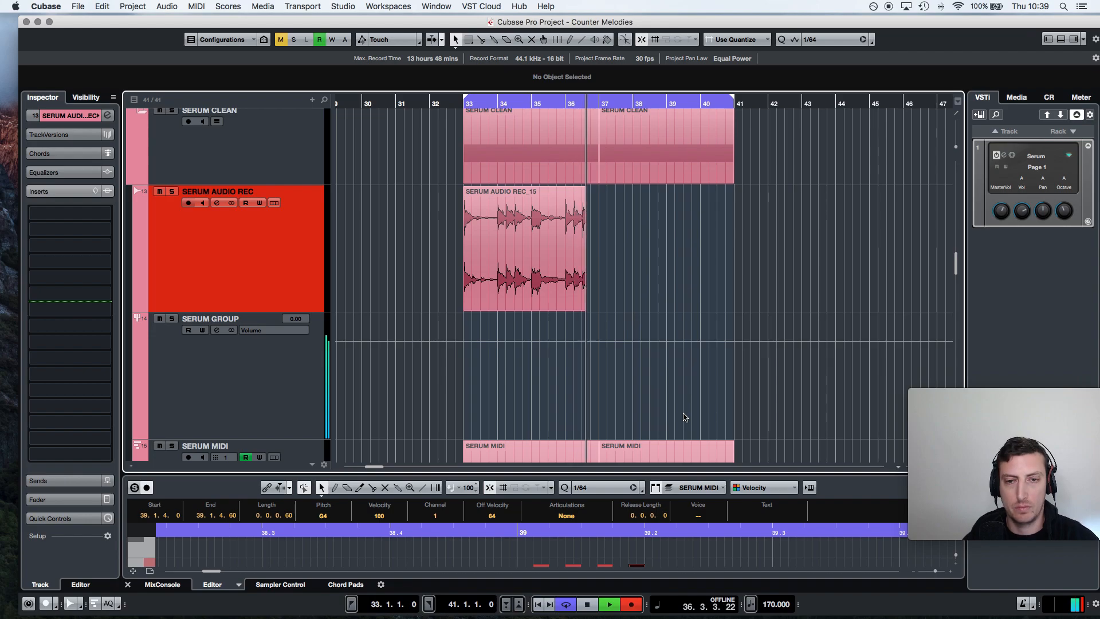
key(space)
Step: Move the new recording from SERUM AUDIO REC to the MUTED AUDIO CLIP track below BASS
key(Delete)
scroll(344, 241, up, 3)
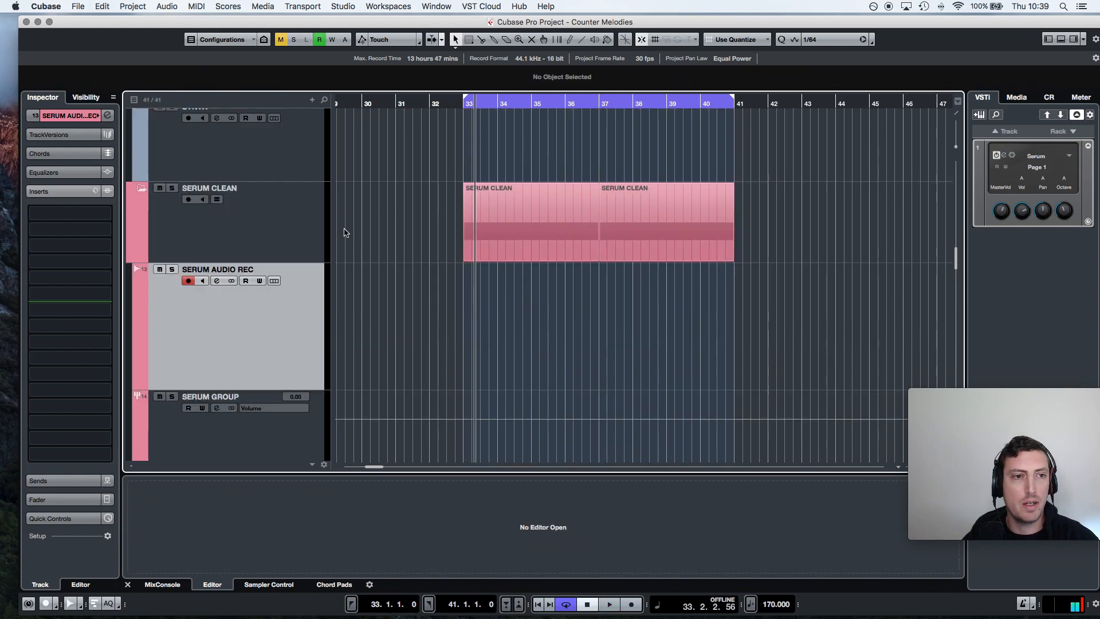
scroll(589, 332, up, 5)
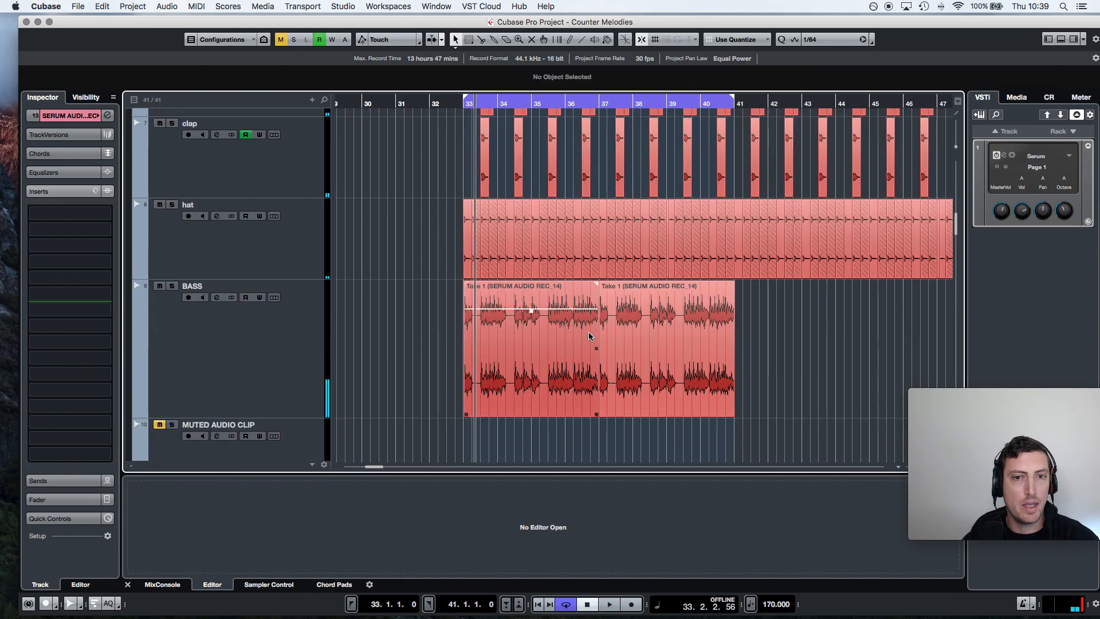
click(210, 397)
click(189, 352)
key(super+v)
drag(542, 404, 530, 415)
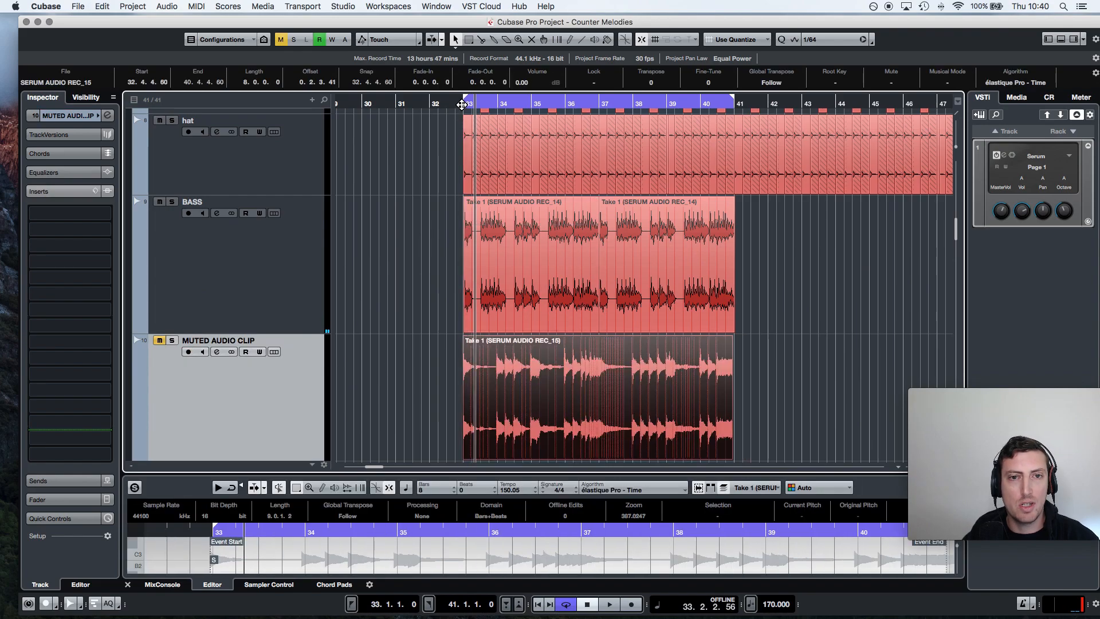
Step: Align the start of the muted recording to bar 33 and set the quantize grid to 1/16
drag(462, 105, 460, 184)
drag(510, 378, 511, 401)
click(818, 39)
click(823, 49)
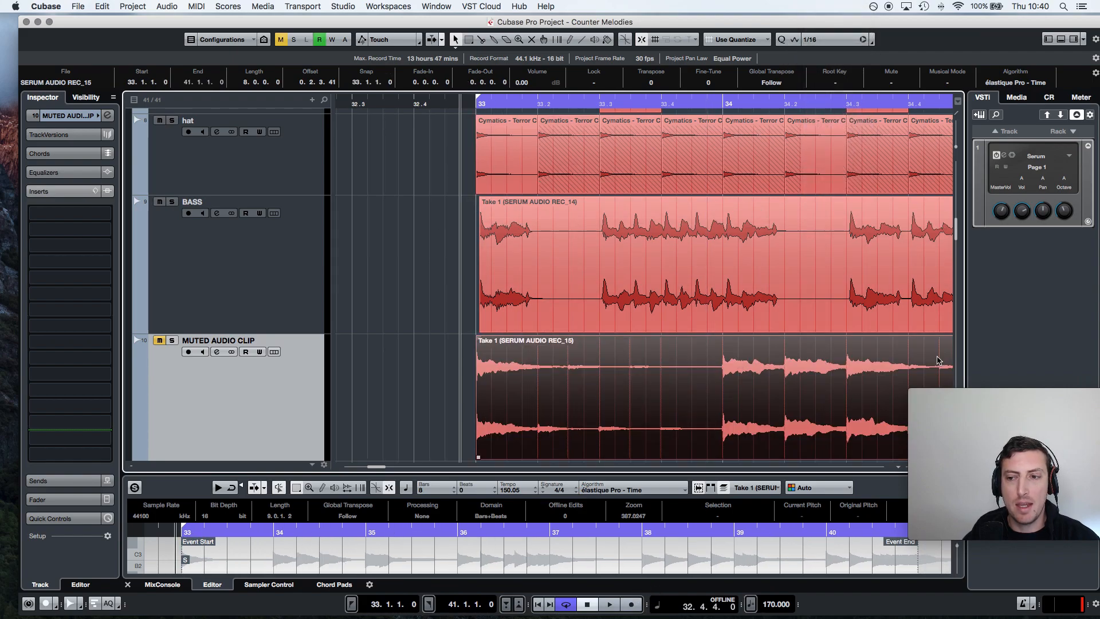
drag(956, 393, 111, 449)
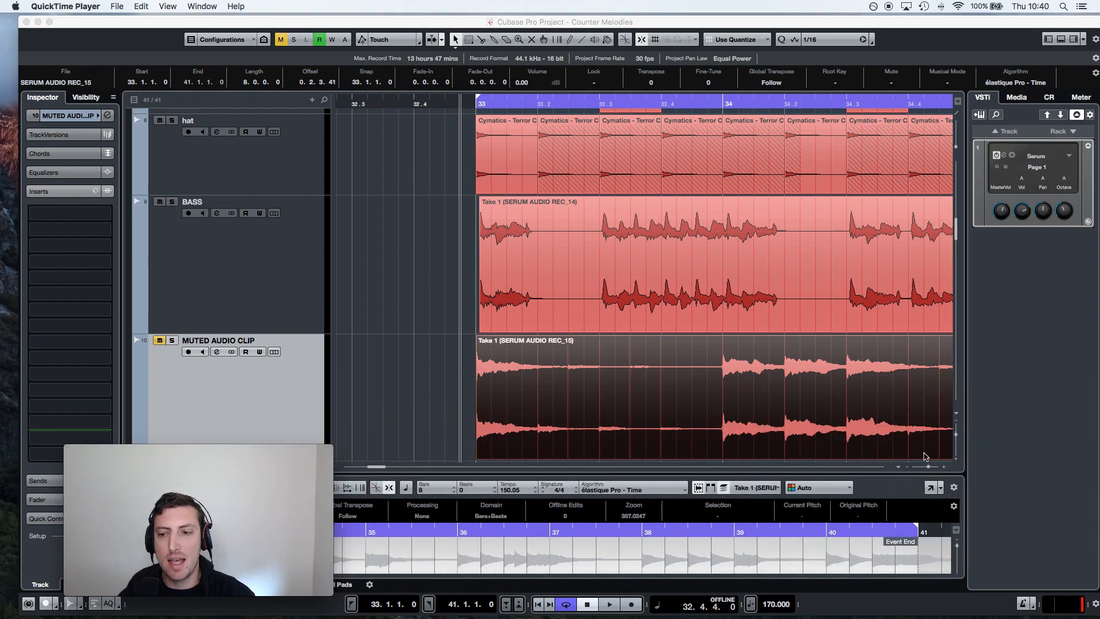
Step: Try to place a one-beat slice of the muted recording on the BASS track at bar 33 beat 2, and undo the edit
drag(928, 467, 925, 467)
scroll(829, 417, right, 2)
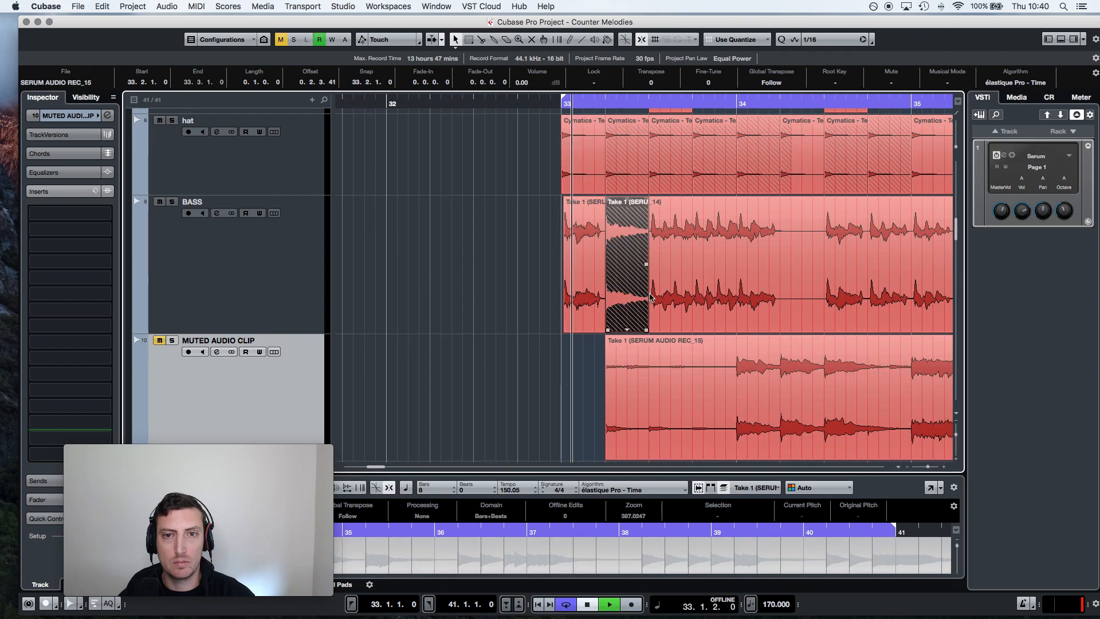
key(space)
scroll(784, 225, right, 3)
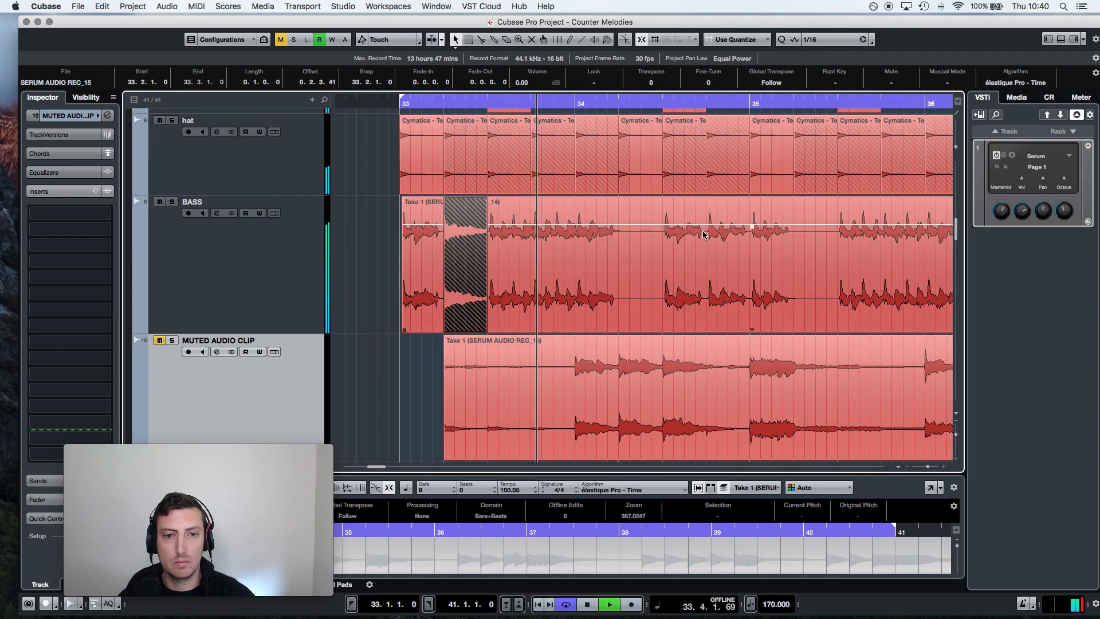
key(super+z)
key(super+z)
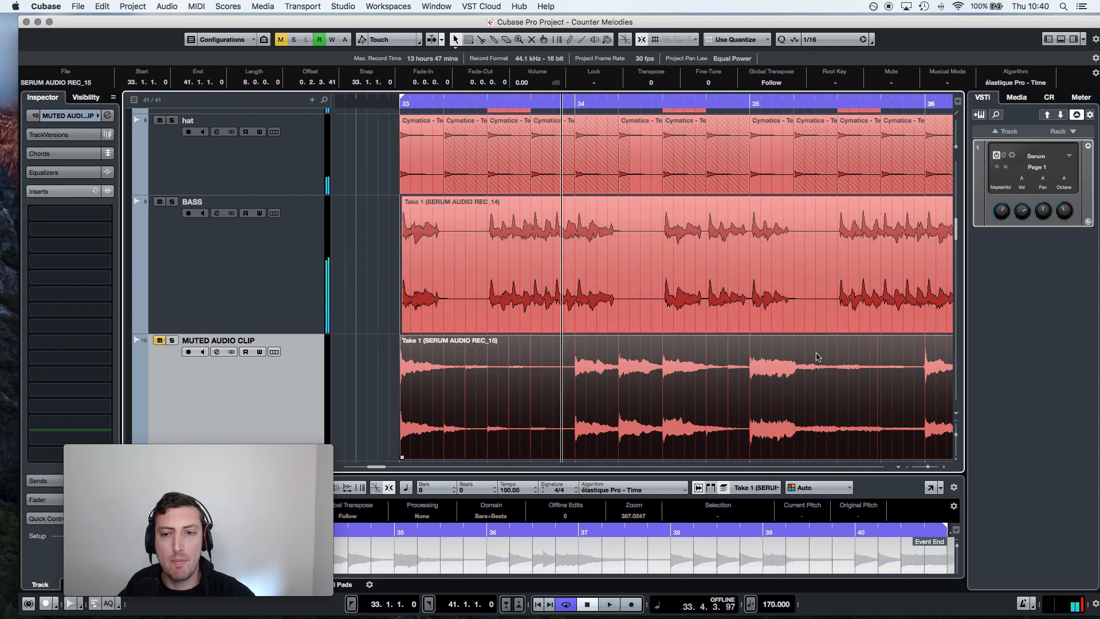
Step: Lower the volume of the full muted recording to -4.86 dB
drag(929, 466, 926, 468)
scroll(816, 416, right, 5)
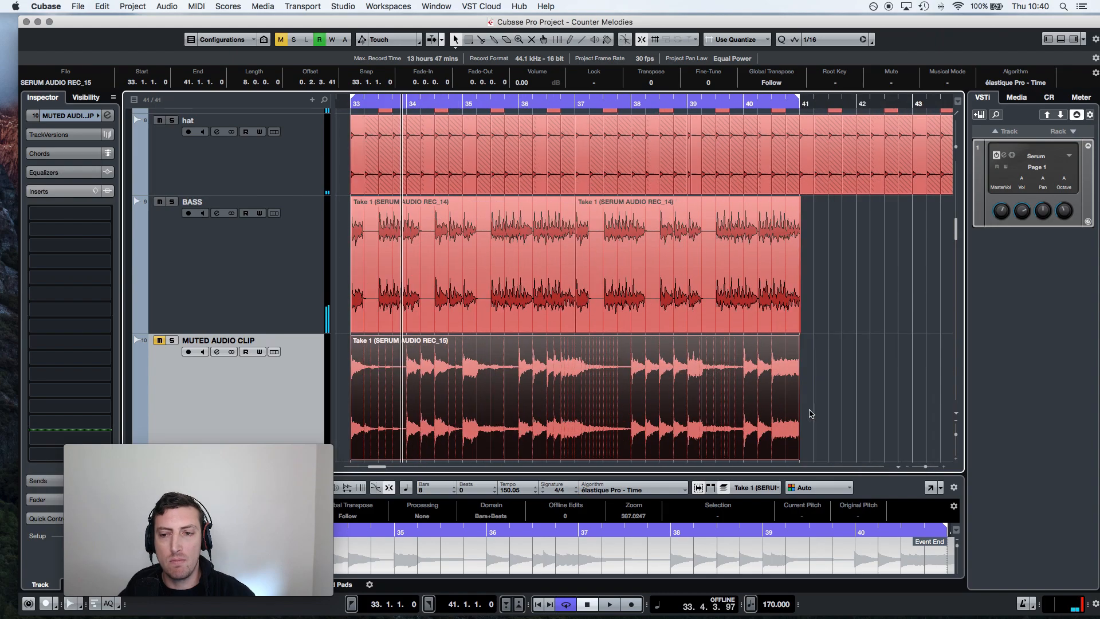
drag(573, 337, 575, 389)
scroll(602, 383, left, 3)
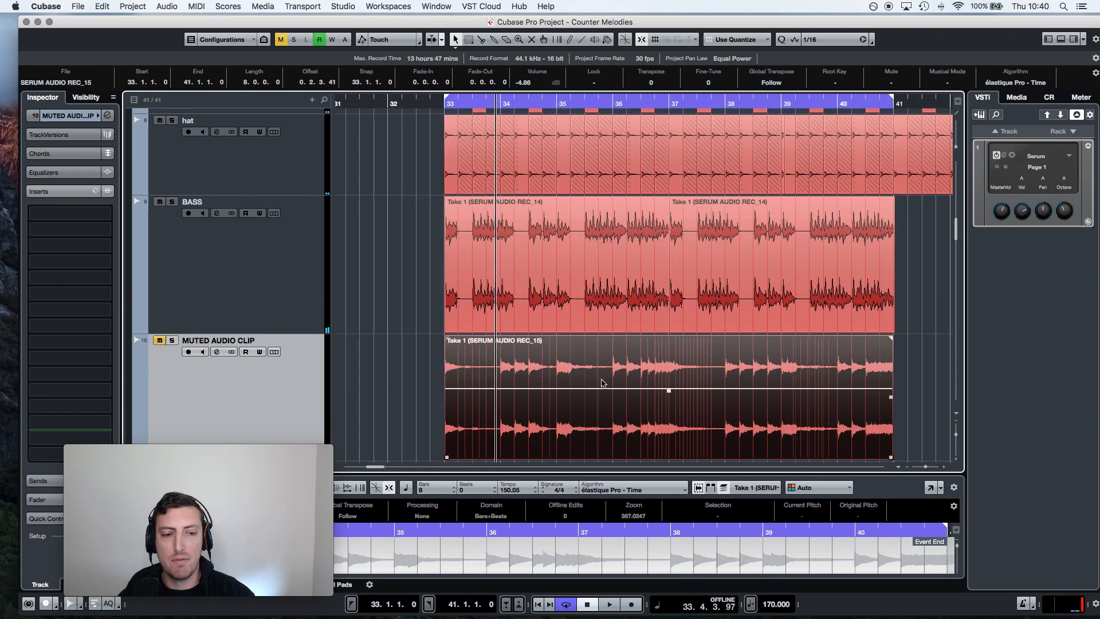
Step: Split the muted recording in bars 33 and 34, place slices in the BASS track's gaps, including a half-beat slice at bar 34 beat 4, and play back
click(556, 226)
click(451, 117)
click(444, 105)
key(h)
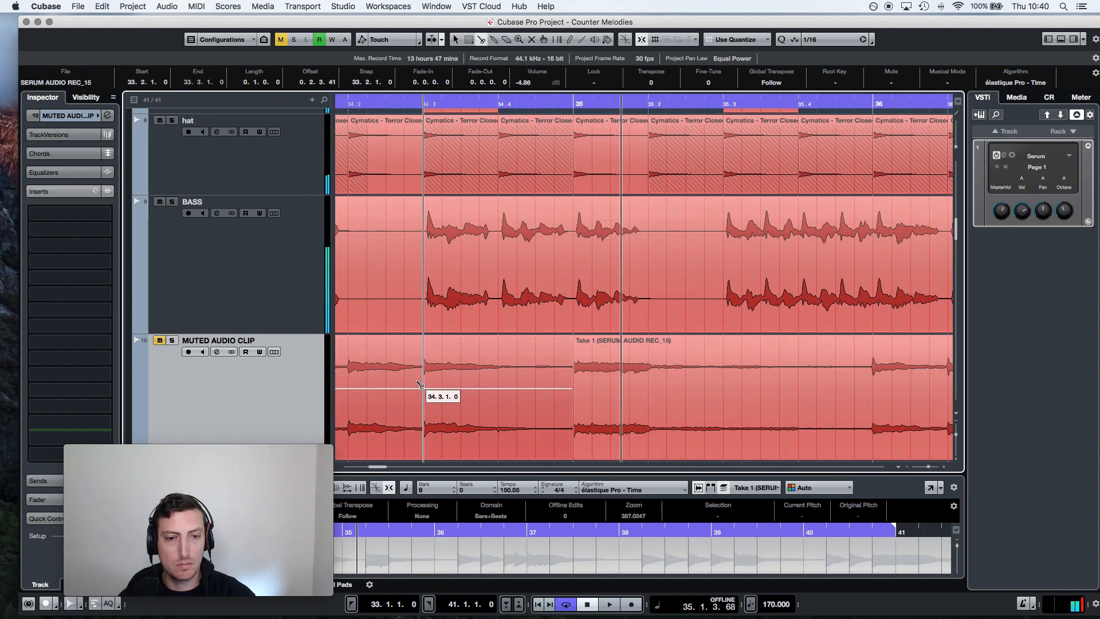
click(422, 385)
click(497, 382)
key(1)
drag(447, 369, 478, 299)
click(425, 104)
key(space)
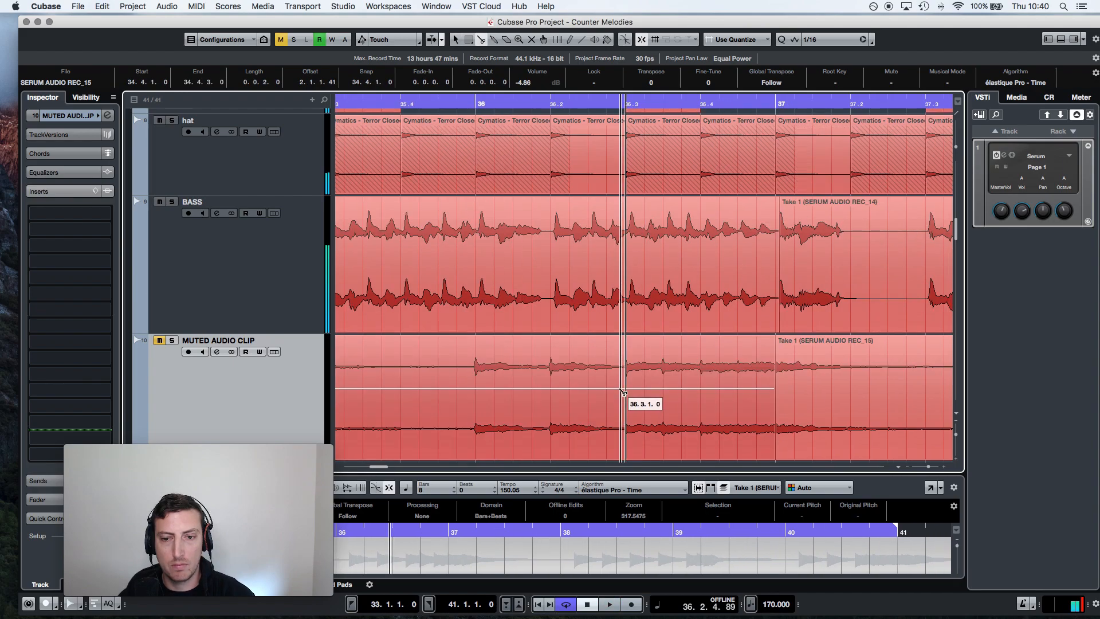
Step: Split the muted recording at bar 36 beat 3 and move the two-beat slice up onto the BASS track
click(627, 385)
key(1)
drag(650, 385, 653, 301)
Step: Split beats 1 and 2 of the muted recording in bar 36, move each beat's second sixteenth onto the BASS track, and play back
key(3)
click(494, 381)
click(516, 373)
click(533, 372)
click(548, 373)
click(570, 375)
click(597, 375)
key(1)
drag(579, 370, 580, 300)
drag(511, 368, 513, 300)
click(342, 105)
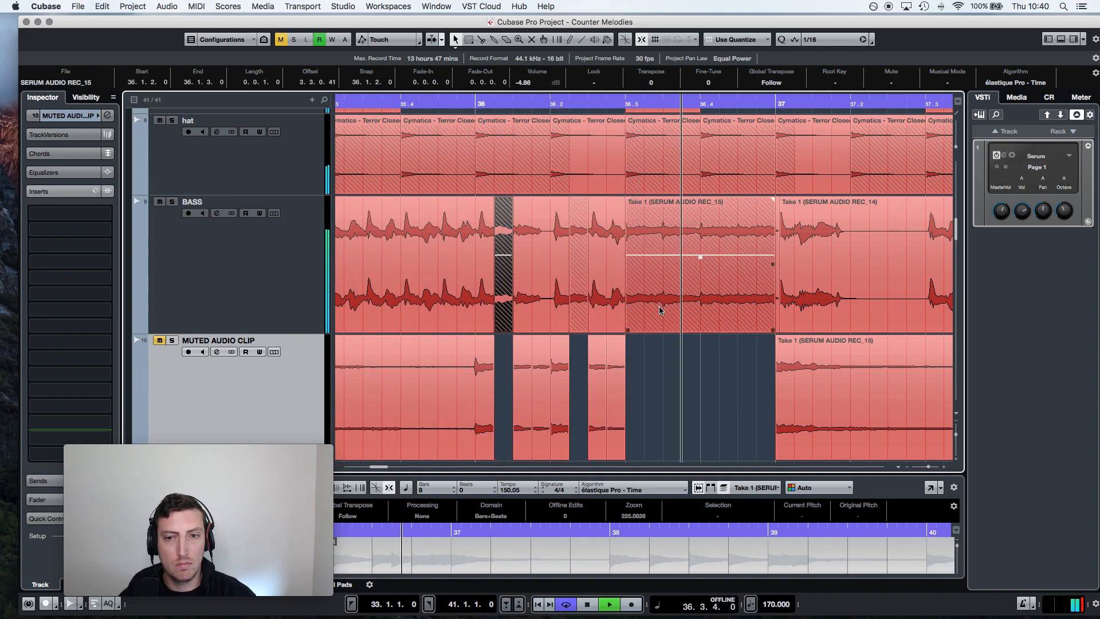
scroll(604, 329, left, 2)
key(space)
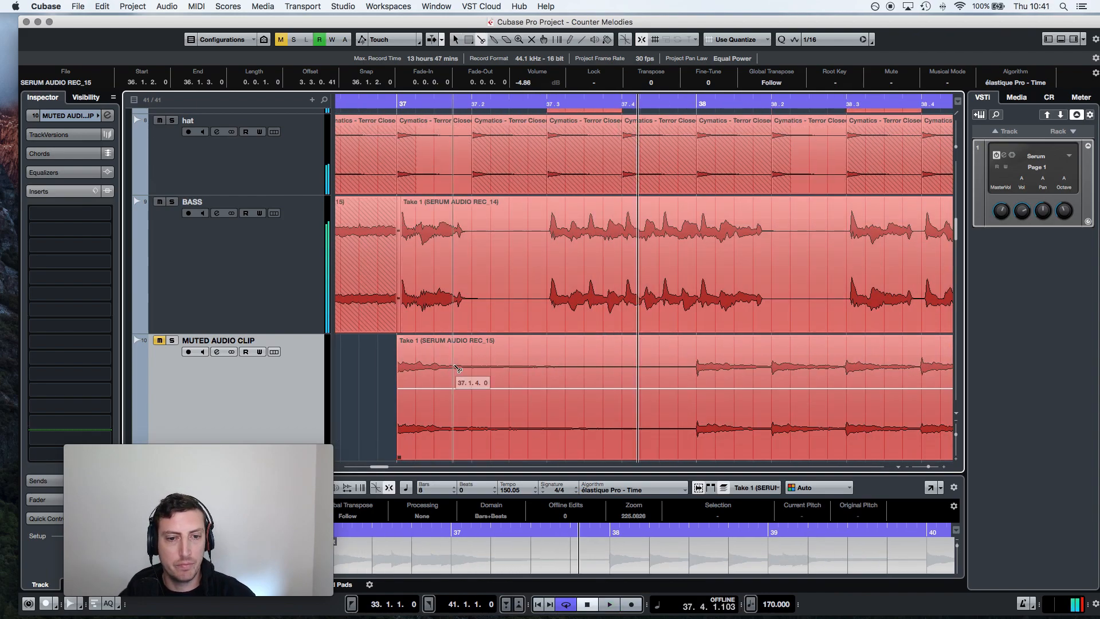
Step: Fill the BASS track's gaps in bar 38 with muted recording slices, including a sixteenth slice on beat 3, save the project and play back
alt+click(472, 375)
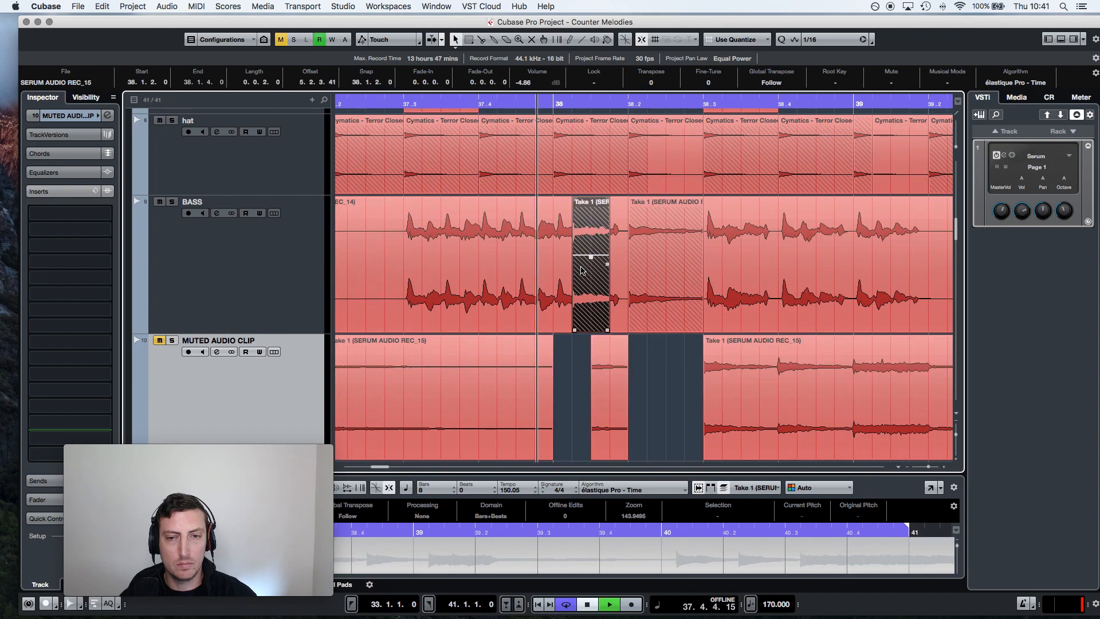
key(space)
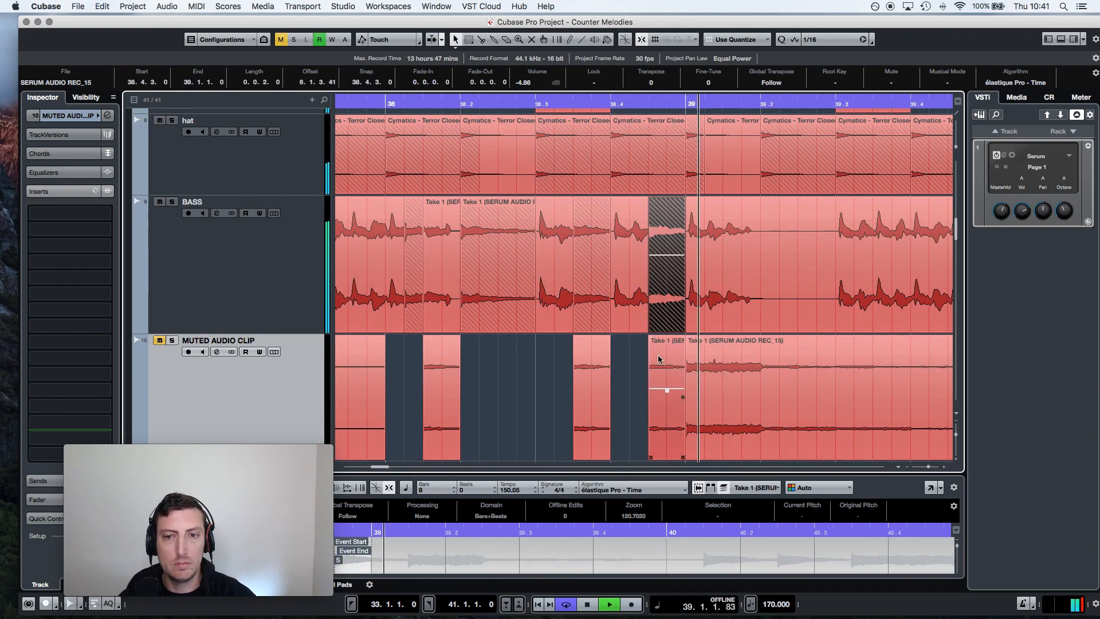
alt+click(597, 276)
drag(596, 275, 542, 279)
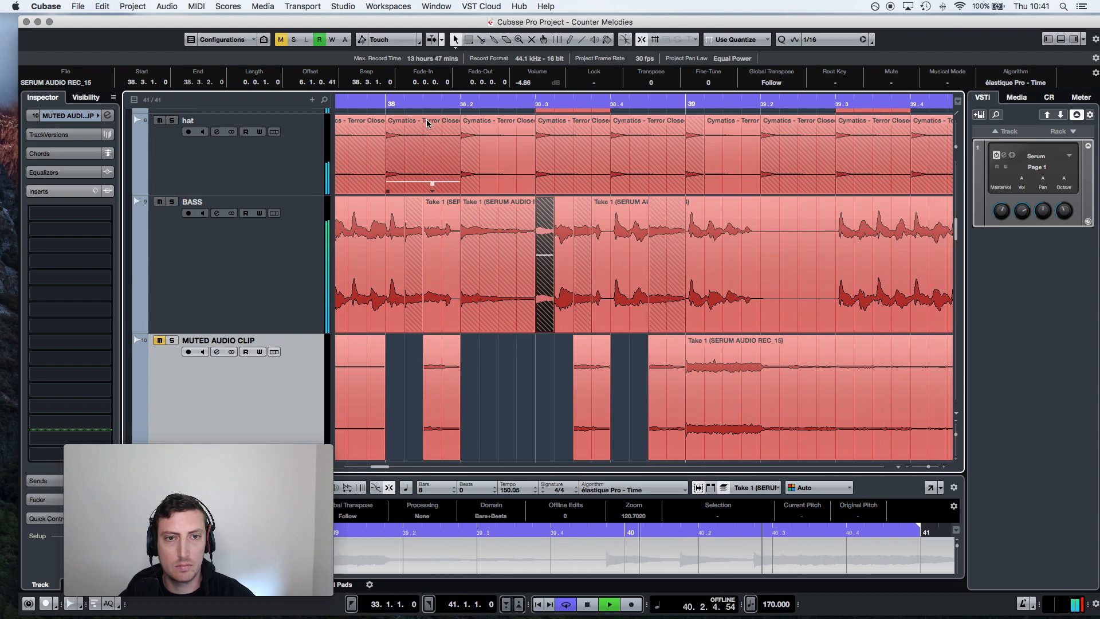
click(389, 106)
key(super+s)
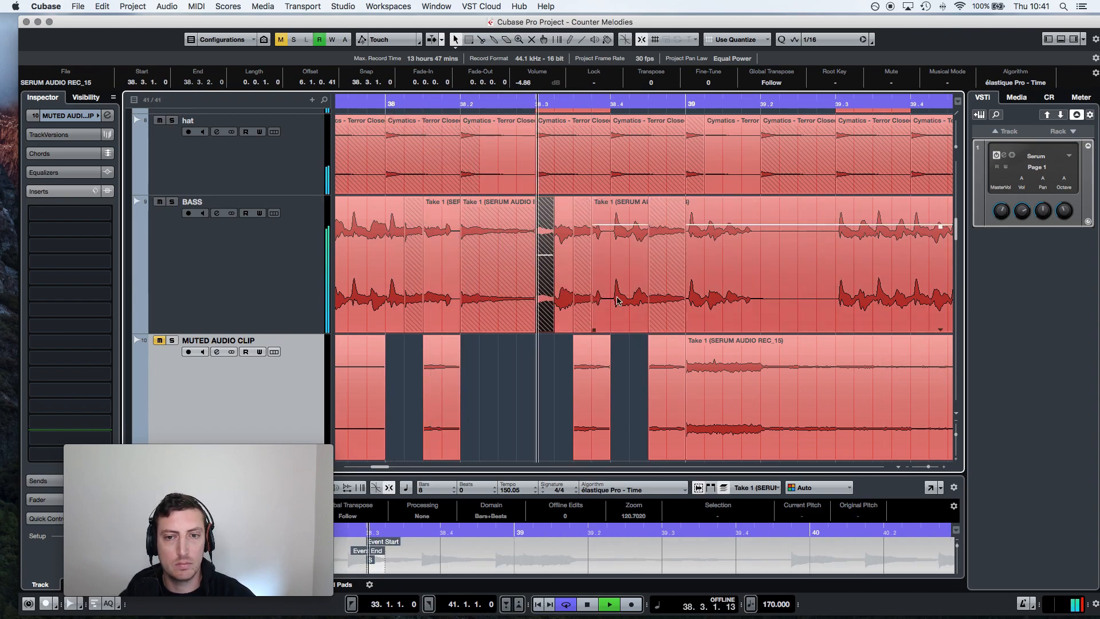
key(space)
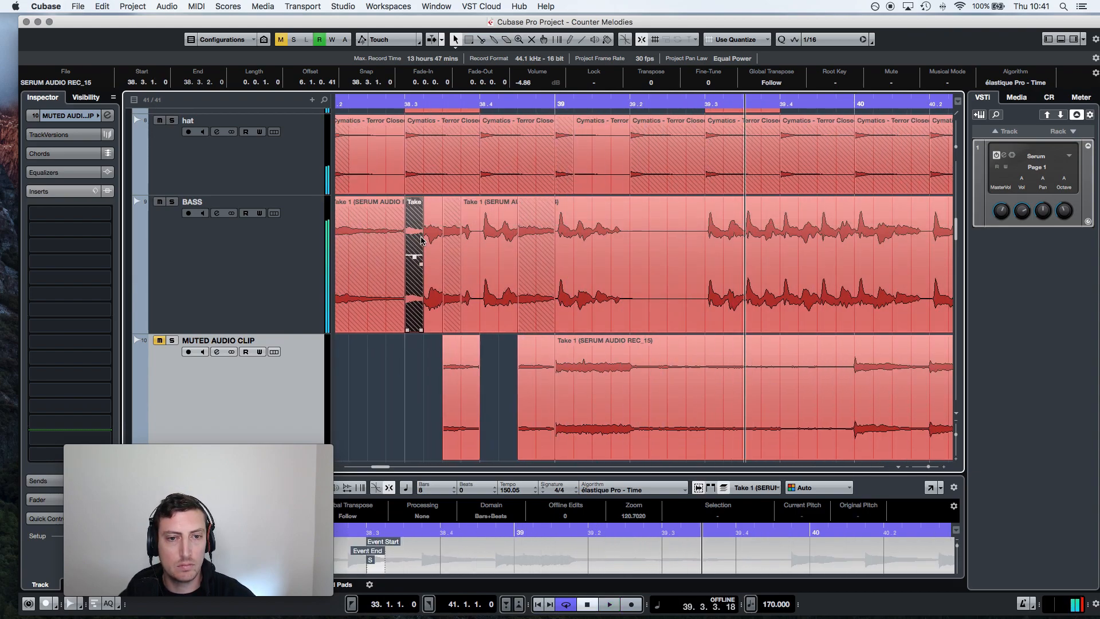
Step: Add very short fades to the edges of the sixteenth melody slice at bar 38 beat 3 on the BASS track
drag(400, 104, 407, 125)
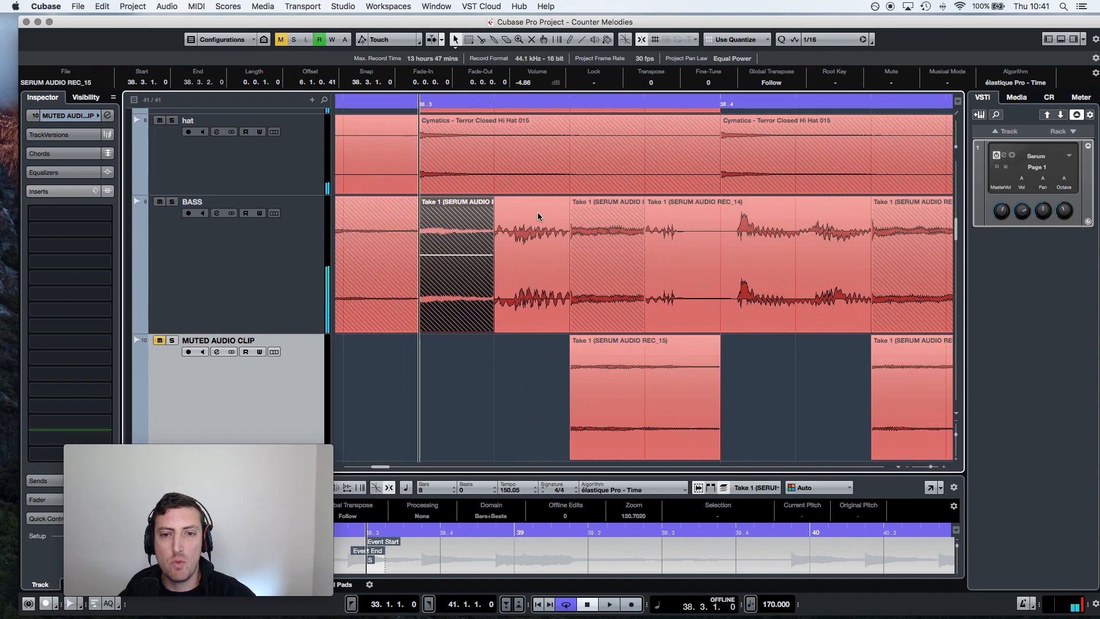
click(515, 238)
click(479, 234)
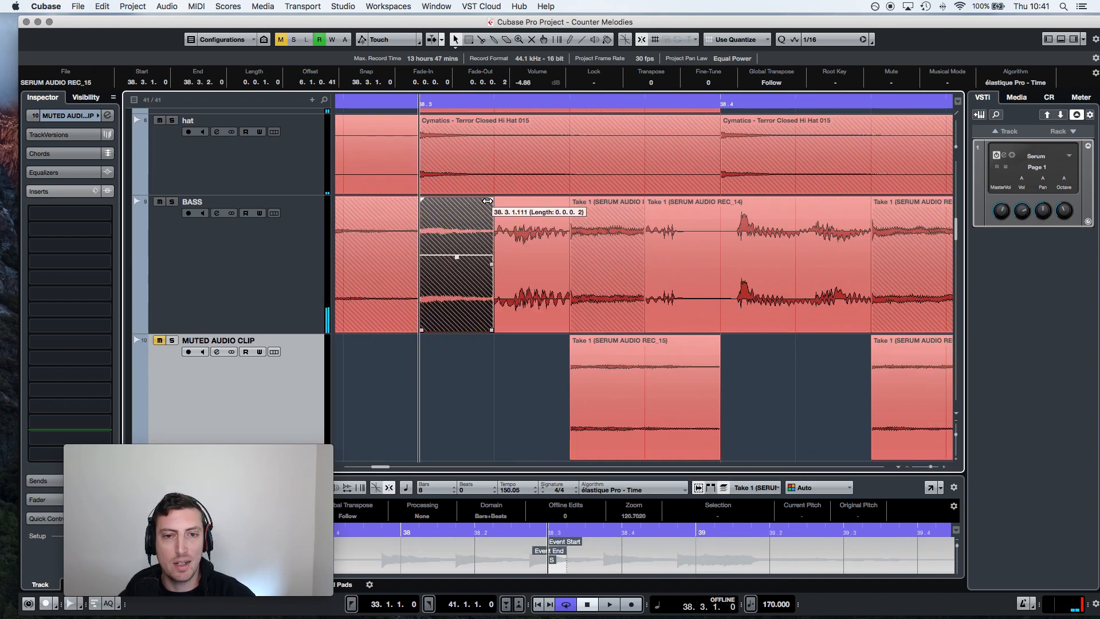
drag(422, 200, 430, 200)
Step: Split the original bass around the slice on the third sixteenth of bar 38 beat 3, deleting the pieces beneath it and just after it
click(523, 224)
key(3)
click(566, 229)
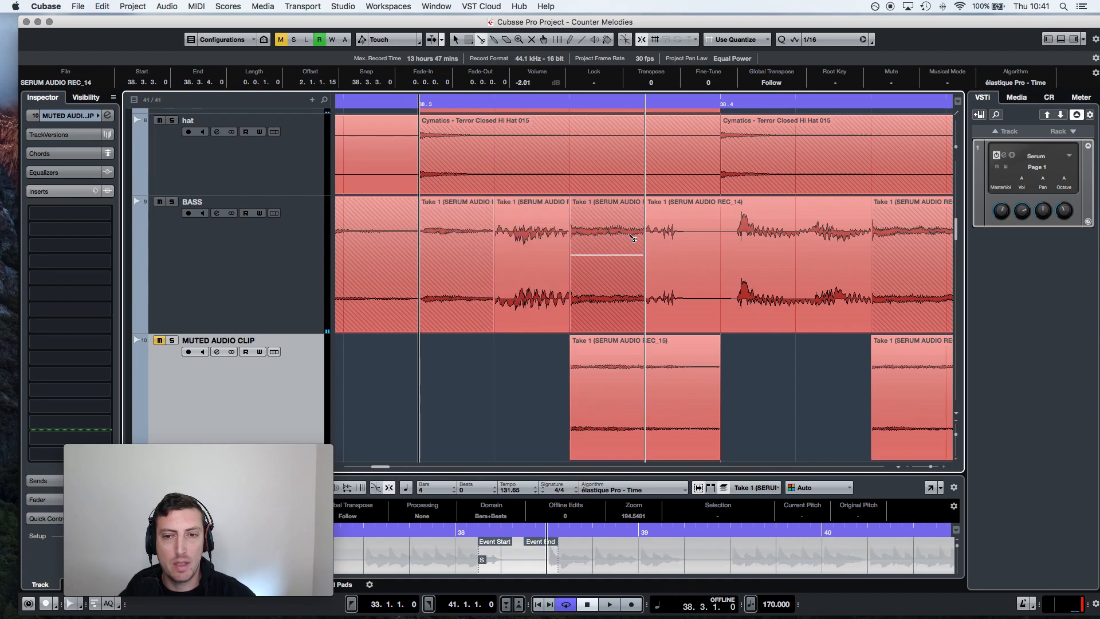
mouse_move(597, 289)
mouse_down()
mouse_move(600, 357)
mouse_move(603, 273)
mouse_up()
click(605, 308)
key(Delete)
key(3)
click(718, 257)
key(1)
click(675, 260)
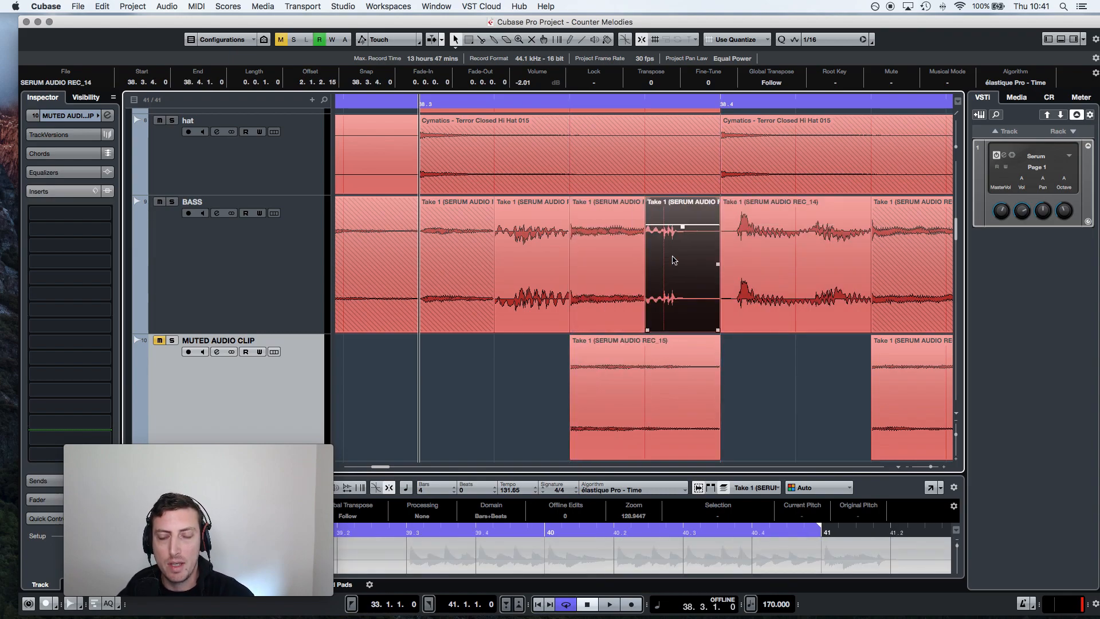
key(Delete)
Step: Fade out the melody slice on the third sixteenth of bar 38 beat 3, fade the bass slice before it, and play back
click(626, 238)
drag(641, 201, 636, 204)
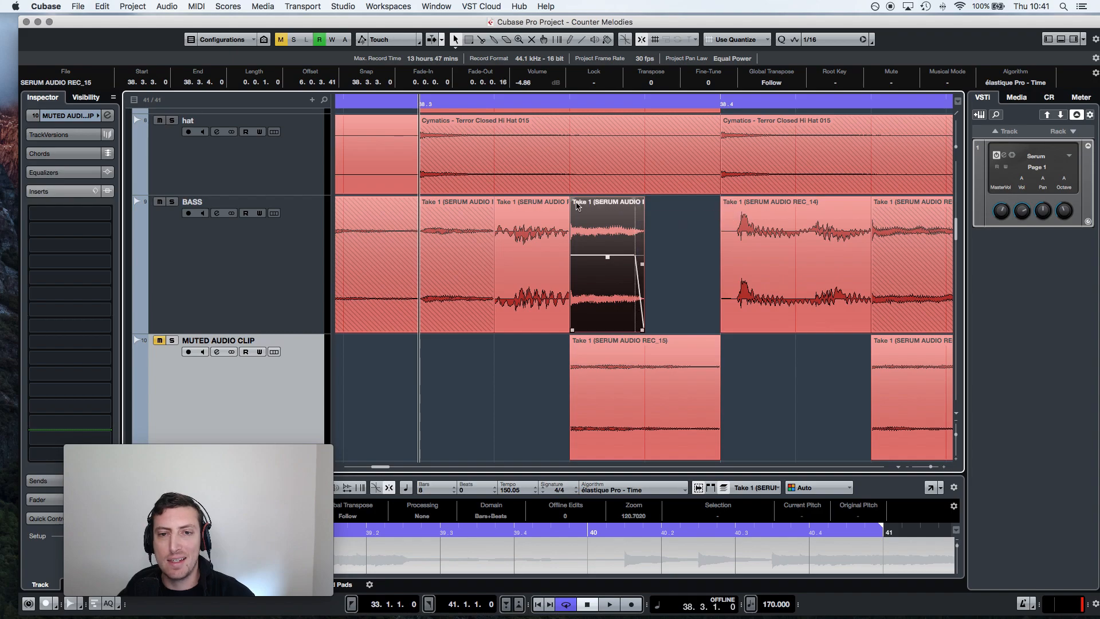
click(567, 200)
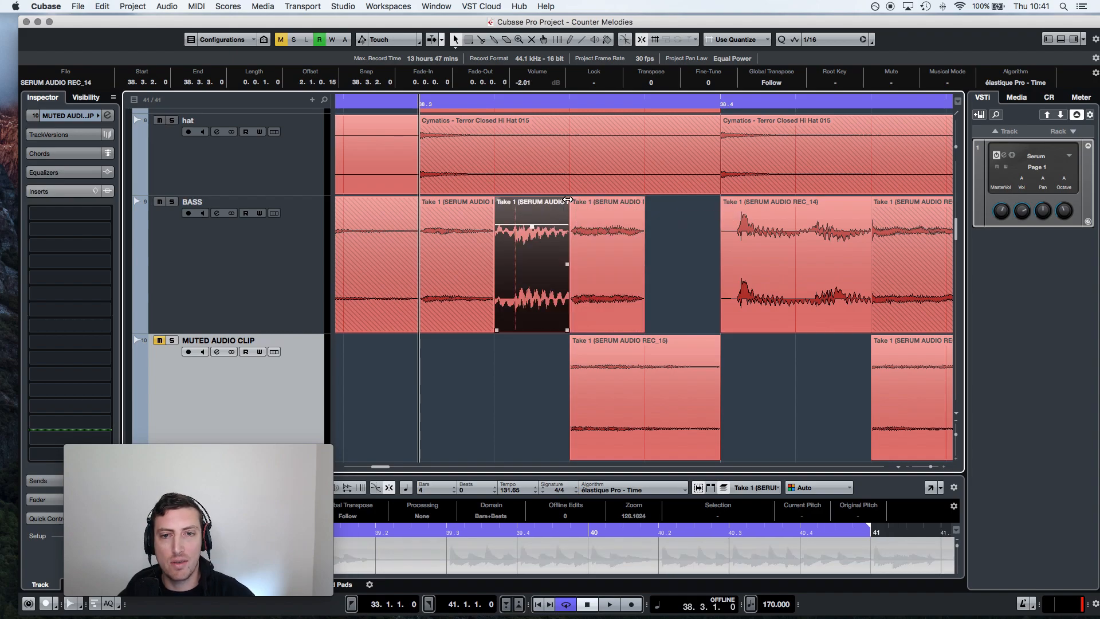
drag(511, 195, 513, 195)
key(space)
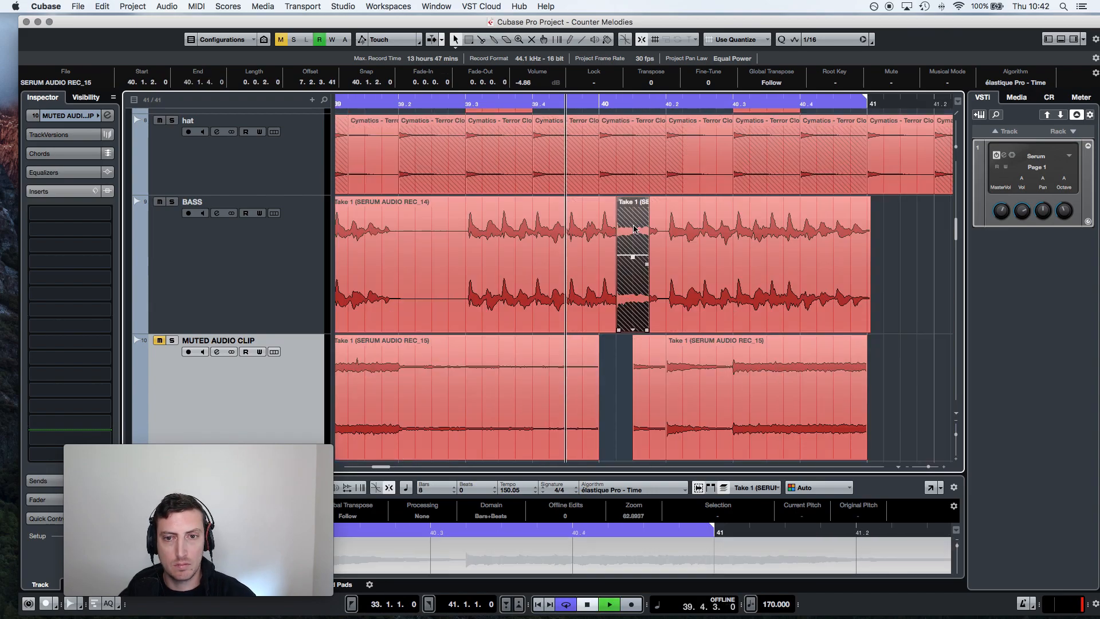
Step: Place sixteenth slices of the muted recording on the BASS track at the second and fourth sixteenths of bar 40 beat 2
drag(637, 229, 696, 229)
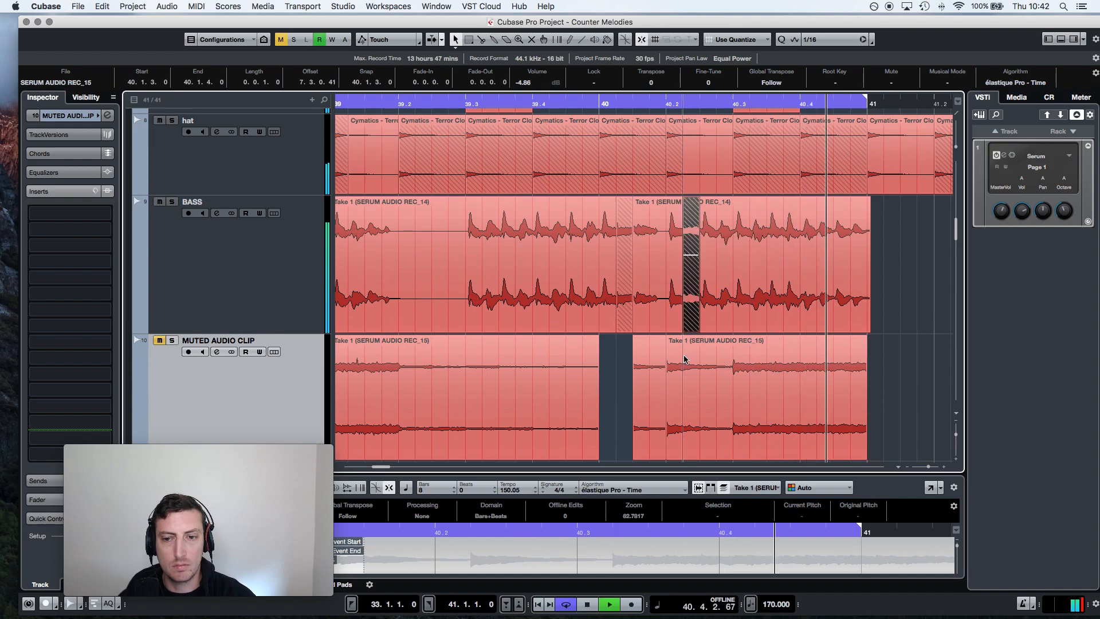
key(3)
click(682, 372)
key(1)
drag(676, 372, 726, 267)
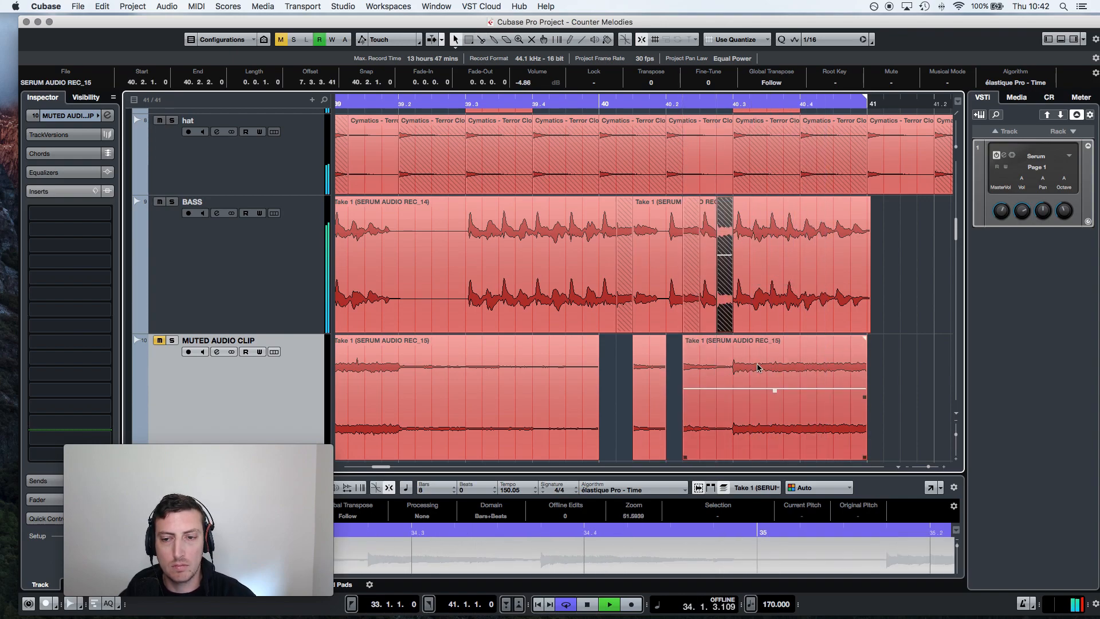
Step: Split the muted recording in beats 3 and 4 of bar 40 and move a sixteenth slice from each beat onto the BASS track
key(3)
click(768, 362)
click(784, 367)
key(1)
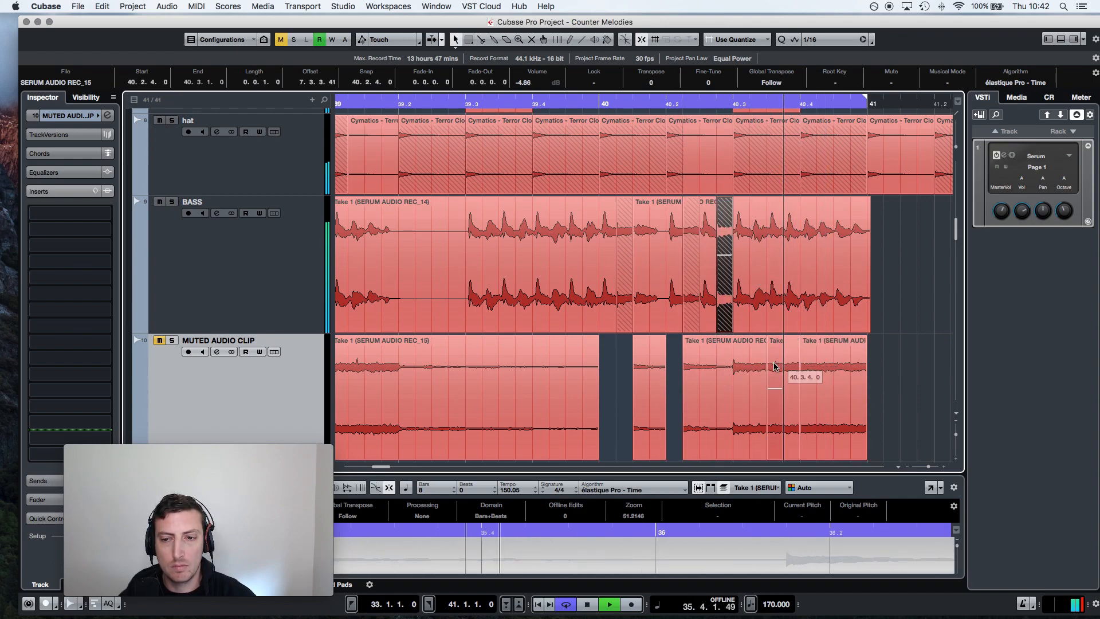
click(775, 369)
drag(770, 306, 772, 303)
click(820, 374)
click(833, 376)
key(1)
drag(826, 376, 824, 290)
Step: Split the muted recording further in bars 39 and 40, place a half-beat slice in bar 39 on the BASS track, and clear the leftover slices
key(3)
click(750, 367)
key(1)
scroll(592, 367, left, 3)
key(3)
click(561, 376)
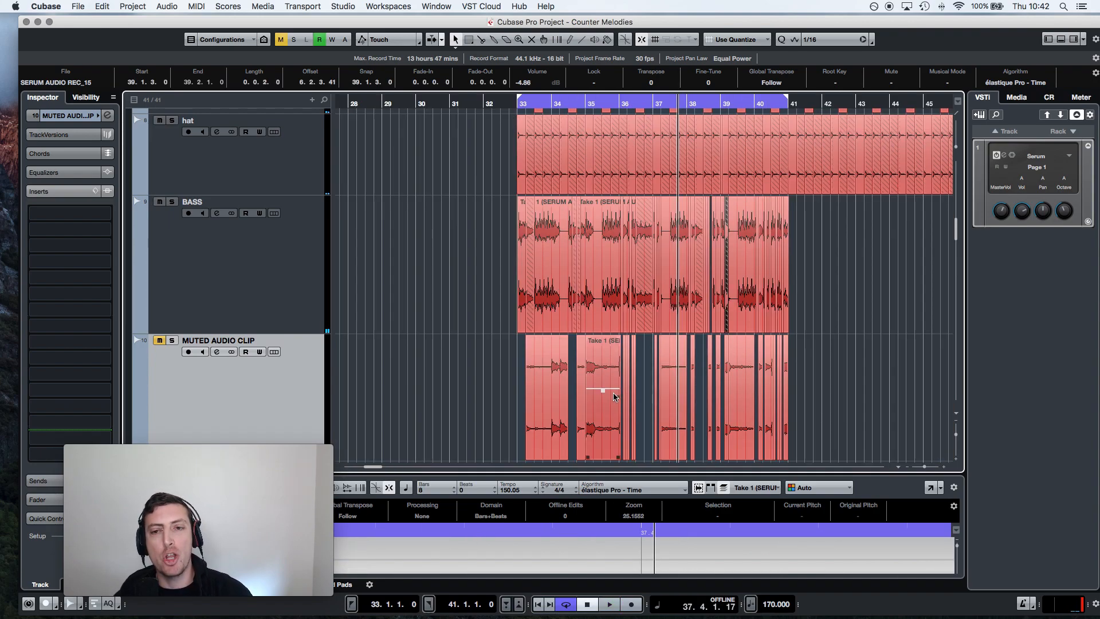
click(497, 352)
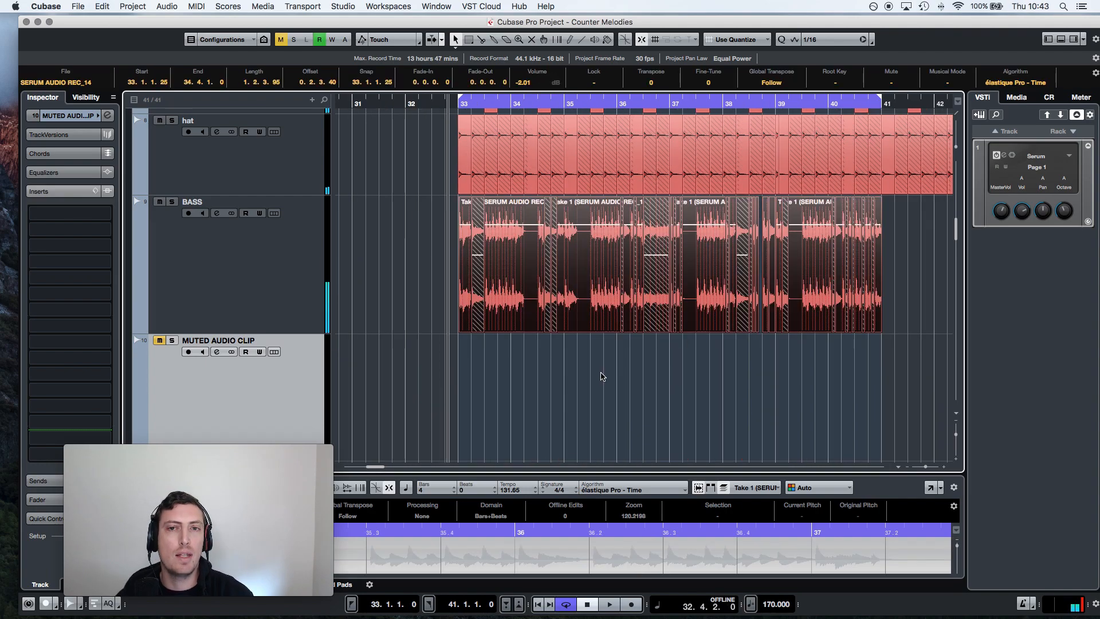
Step: Start a new melody in the SERUM MIDI clip with two-beat G4 and F#4 notes at the starts of bars 33 and 34
scroll(602, 377, down, 3)
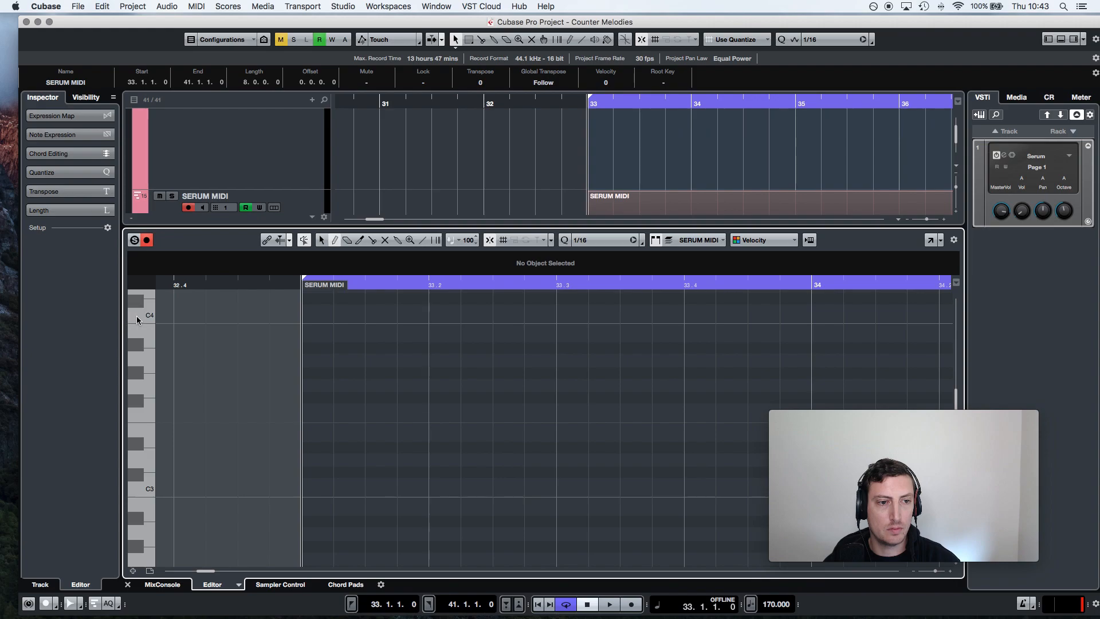
scroll(137, 315, up, 1)
scroll(141, 321, up, 2)
mouse_move(333, 316)
mouse_down()
mouse_move(582, 322)
mouse_move(408, 320)
mouse_up()
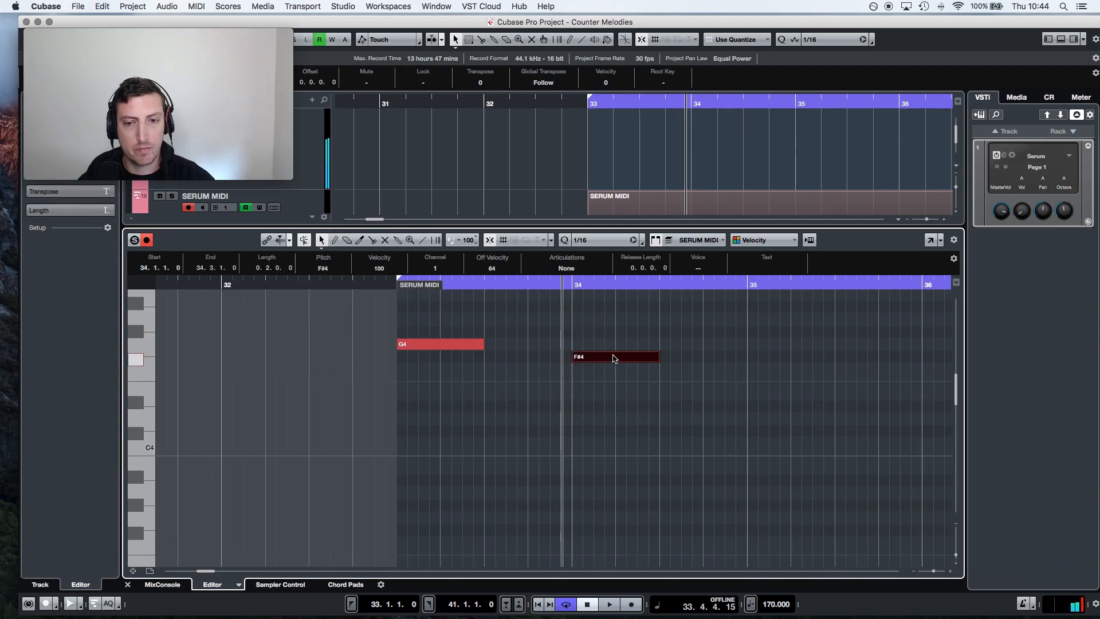
Step: Continue the melody with one-beat E4 and A4 notes in bar 34, a longer G4 in bar 35, and two-beat E4 and D4 in bar 36
key(super+d)
drag(675, 359, 682, 394)
alt+click(704, 396)
drag(725, 341, 721, 329)
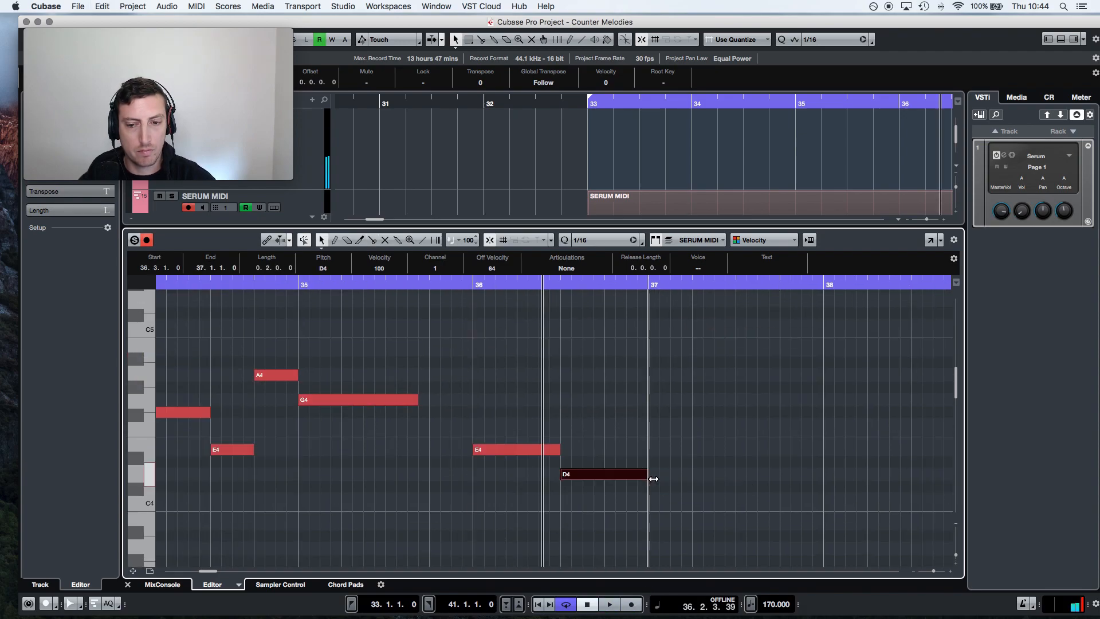
Step: Duplicate the last note to add a two-beat B3 at bar 37 and a two-beat A3 at bar 38, playing back to check
key(super+d)
drag(659, 475, 659, 524)
key(space)
scroll(651, 507, right, 3)
scroll(650, 507, down, 3)
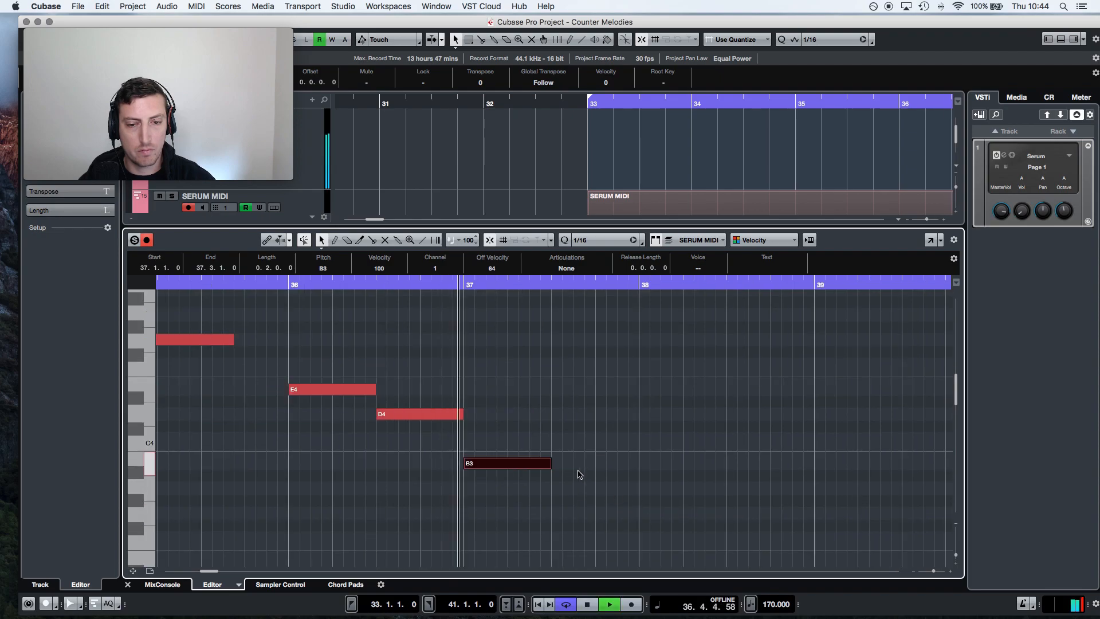
key(space)
key(super+d)
drag(594, 466, 682, 491)
key(space)
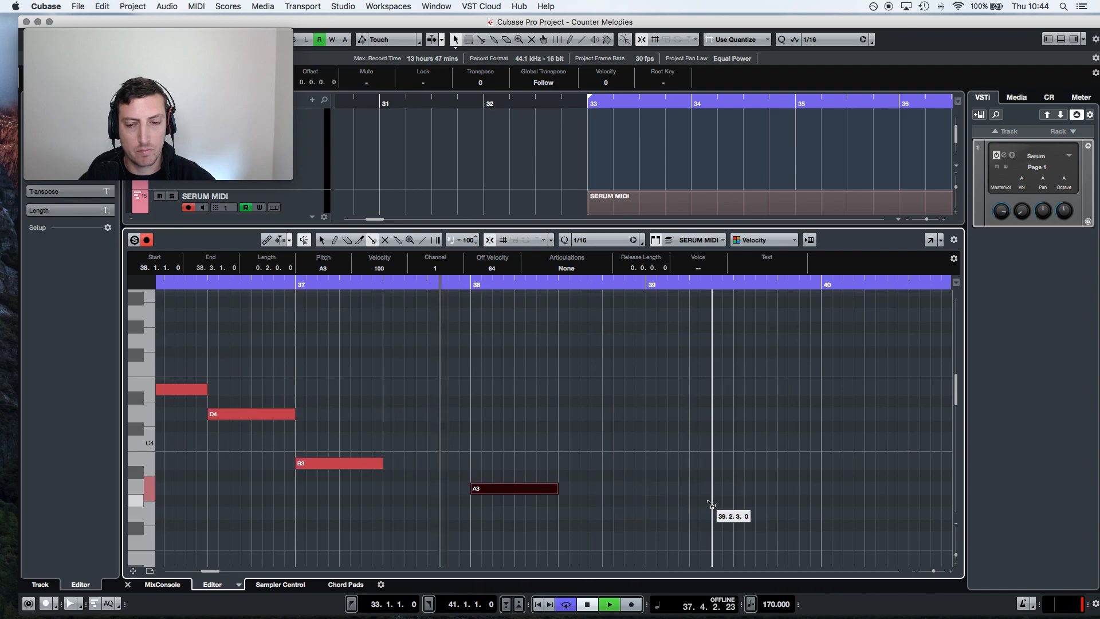
Step: Finish the melody with one-beat G3 and F#3 in bar 38, E3 and B2 in bar 39, and half-beat notes in bar 40 ending on G3
key(space)
key(super+d)
drag(599, 492, 659, 539)
key(super+d)
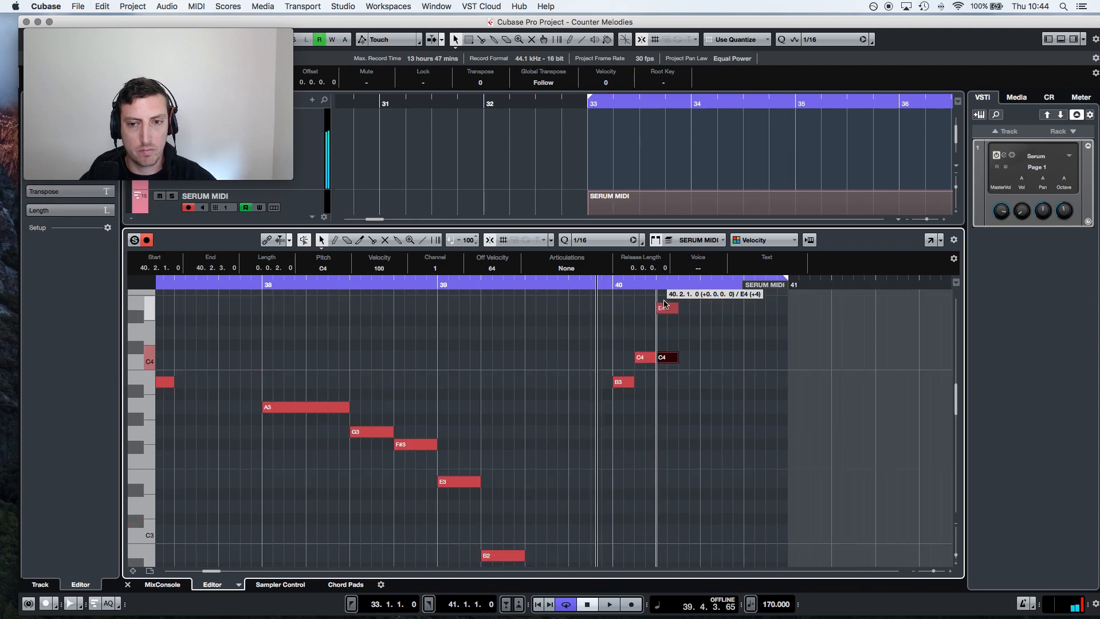
drag(665, 304, 693, 367)
key(super+d)
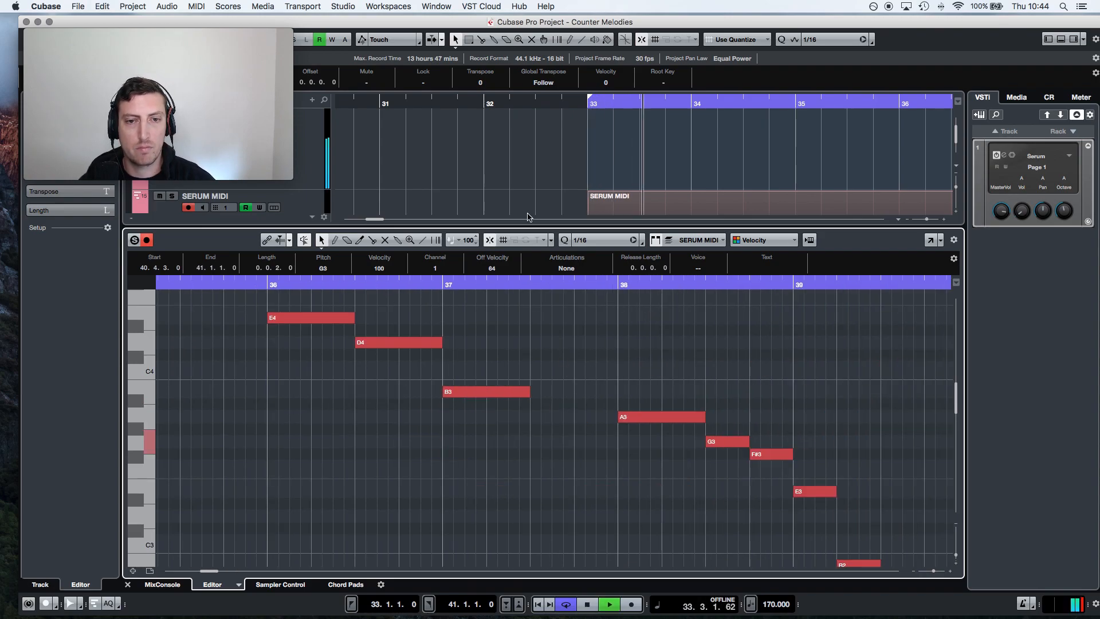
Step: Enlarge the arrangement area and disarm recording on the SERUM MIDI track
drag(533, 227, 573, 411)
click(165, 39)
drag(165, 39, 258, 432)
click(196, 221)
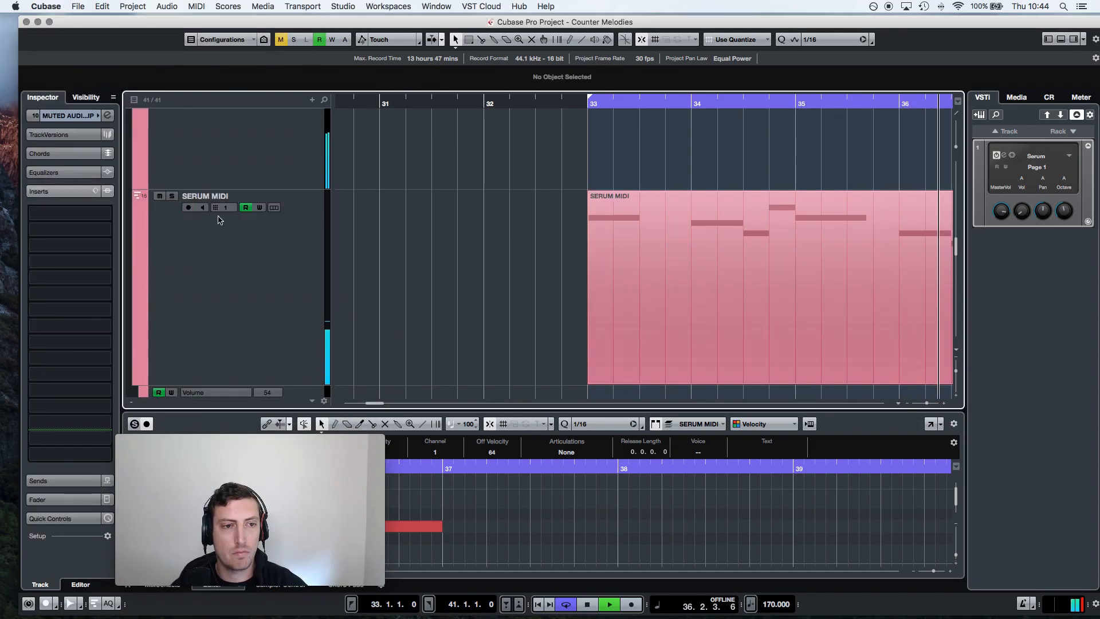
Step: Select the SERUM AUDIO REC track and record the new Serum melody to audio from bar 33
scroll(499, 267, right, 2)
drag(926, 403, 923, 403)
scroll(544, 297, up, 5)
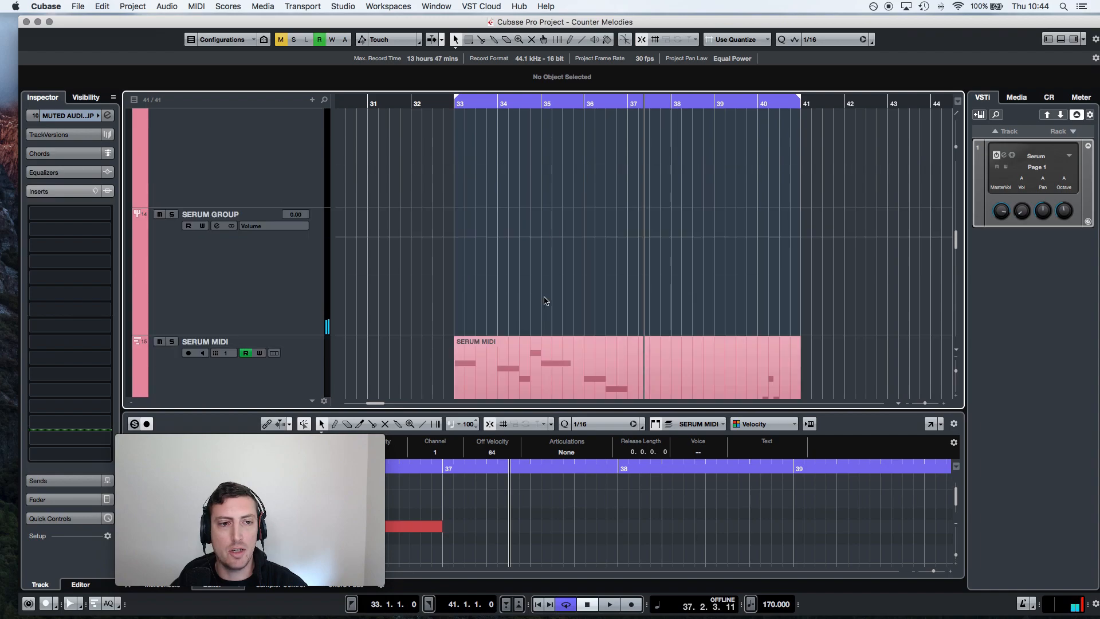
scroll(544, 300, up, 3)
click(244, 242)
click(587, 606)
click(632, 606)
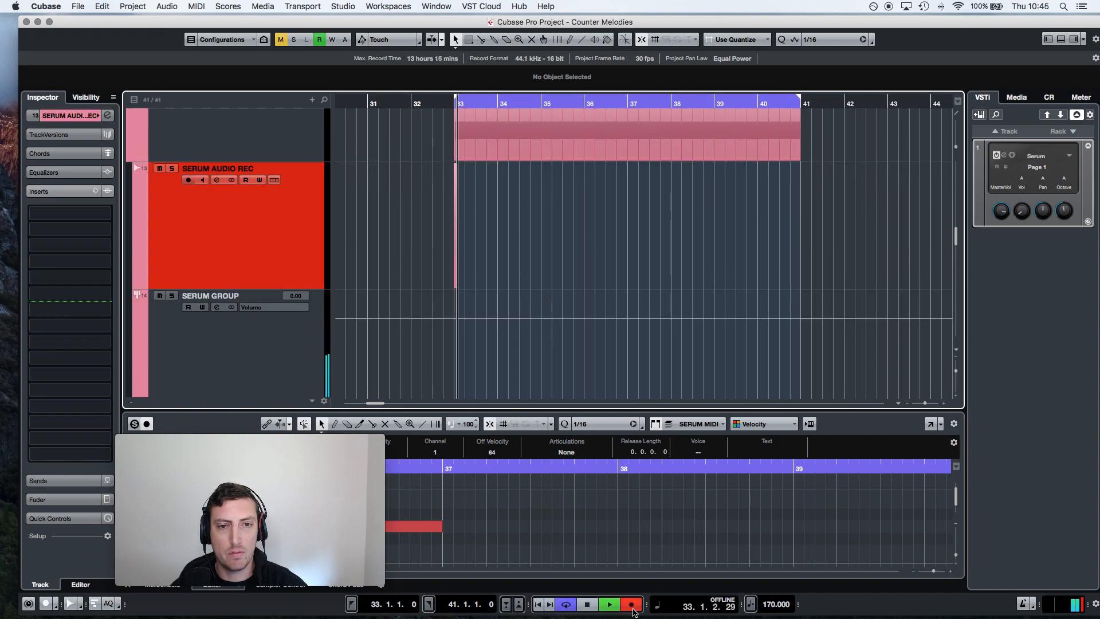
Step: Transfer the new Serum recording to the MUTED AUDIO CLIP track, starting at bar 33
scroll(709, 362, right, 3)
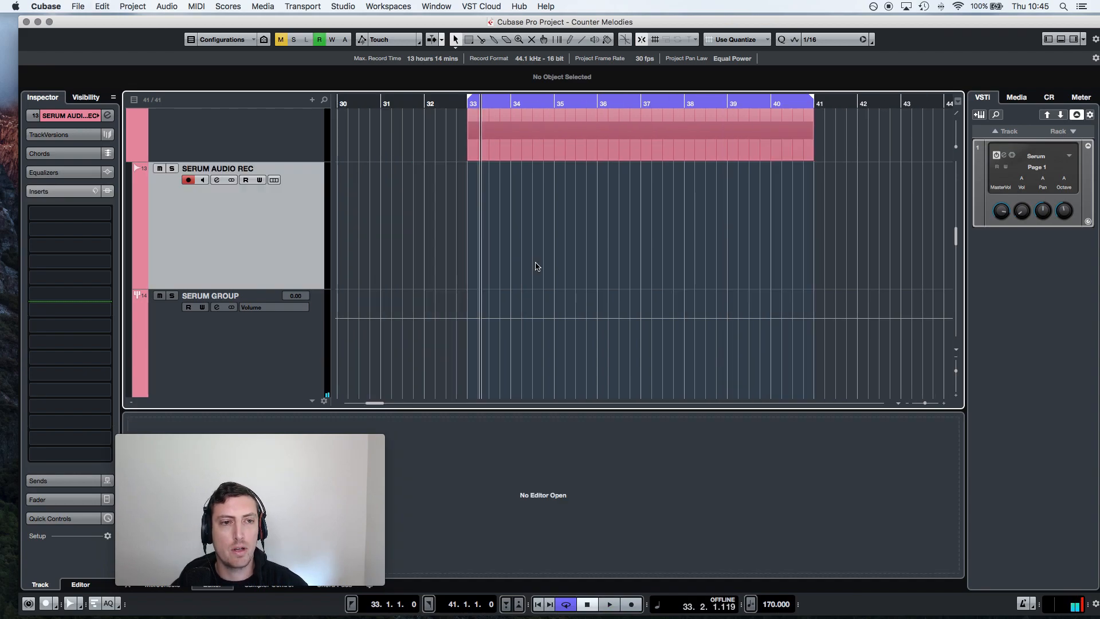
scroll(338, 212, up, 2)
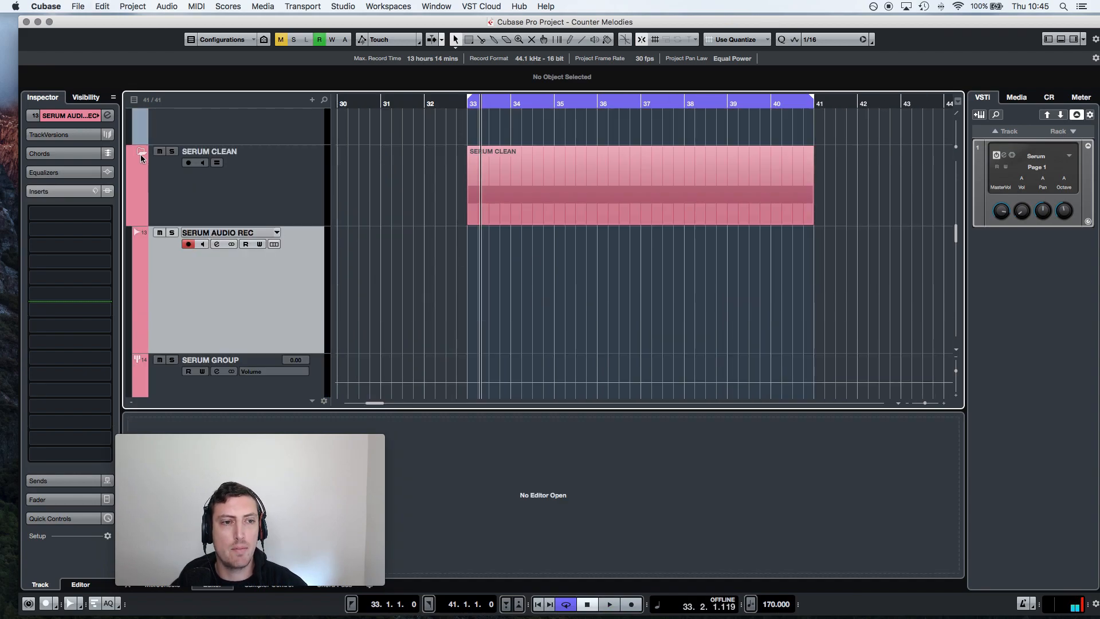
scroll(560, 310, up, 6)
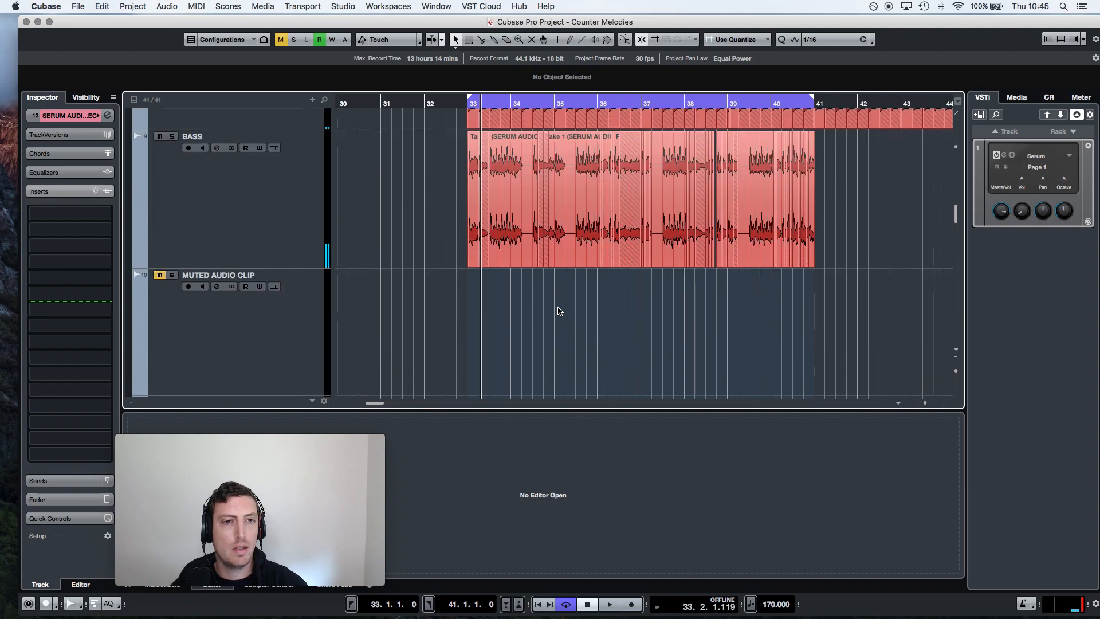
click(202, 307)
click(186, 288)
key(super+v)
drag(573, 342, 558, 348)
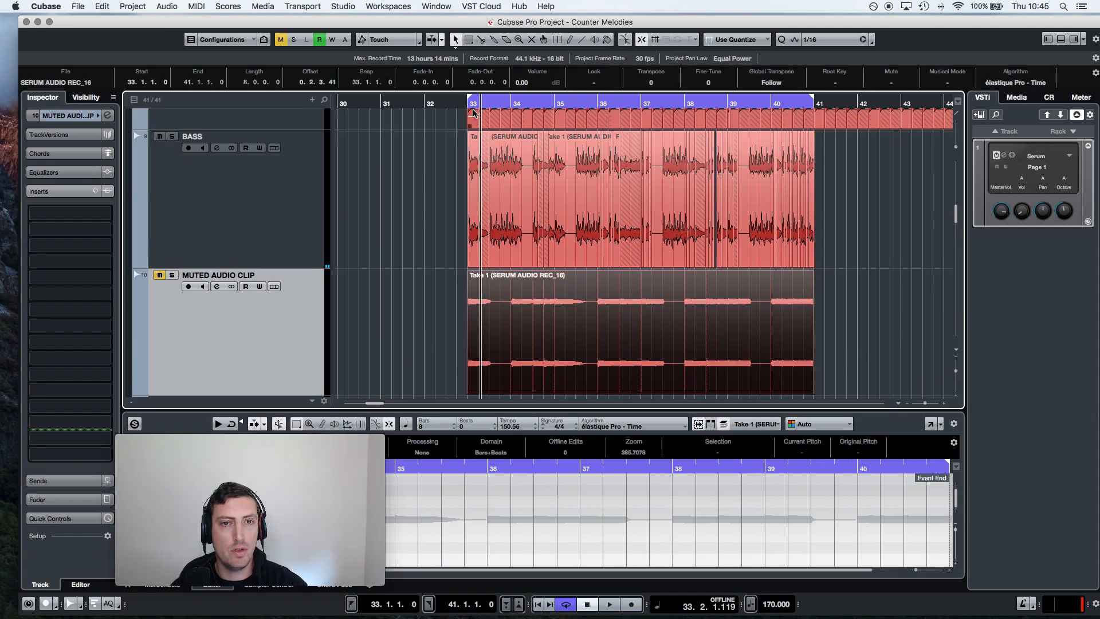
Step: Play from bar 33, split the new muted recording, and place half-beat slices on the BASS track, including one halfway through bar 34 beat 1
drag(466, 104, 464, 129)
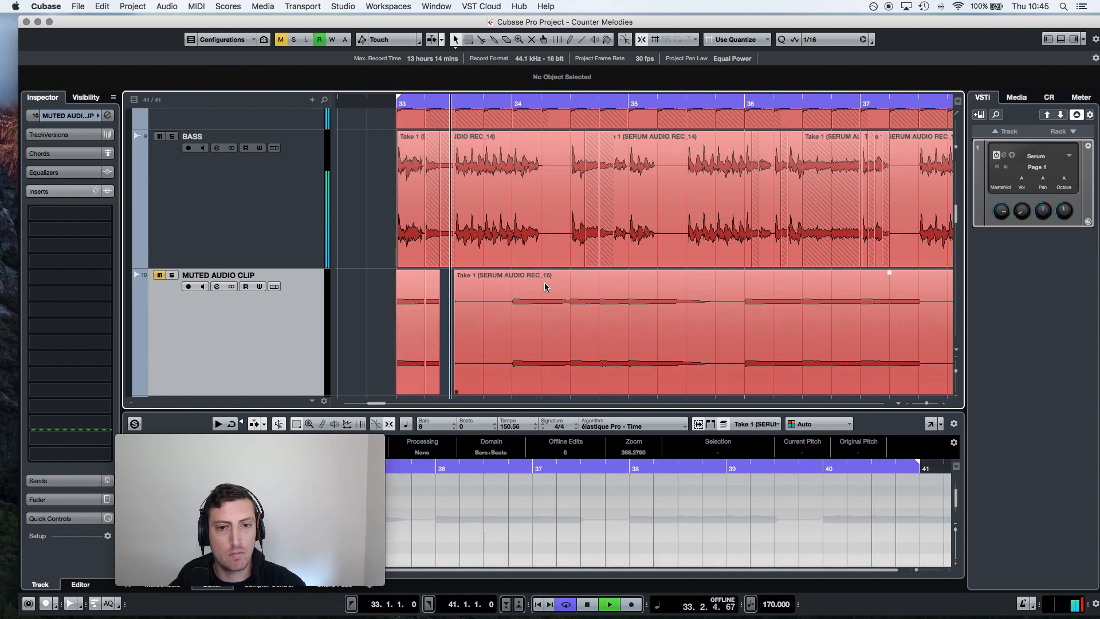
click(544, 300)
click(529, 304)
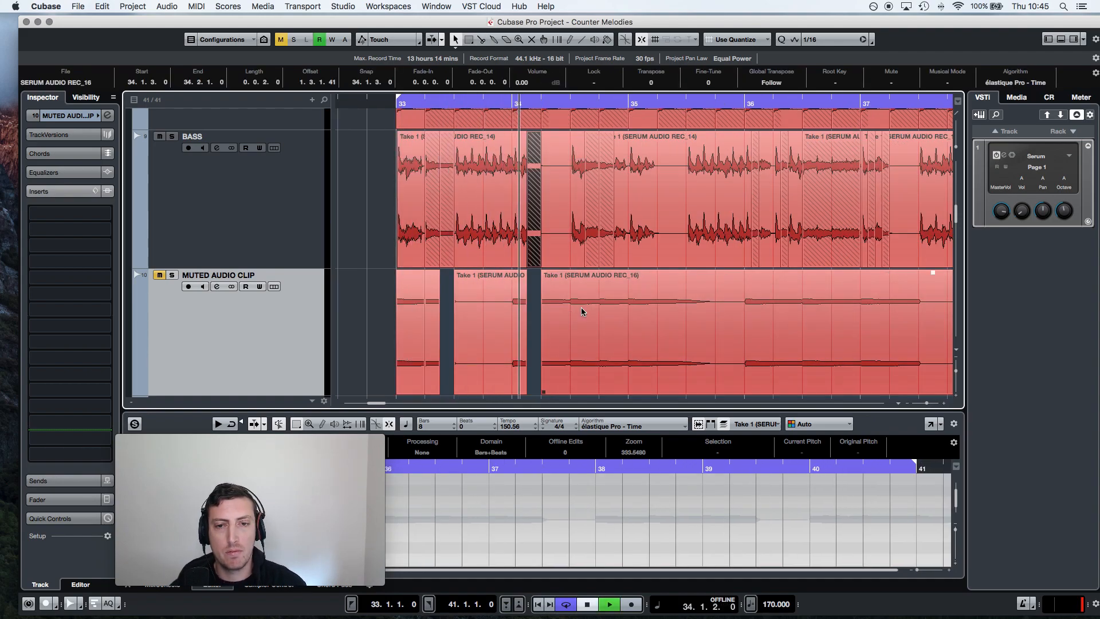
Step: Cut a sixteenth-note slice at 34.4.2 from the muted recording and place it on the BASS track
click(607, 311)
click(615, 306)
key(1)
drag(610, 286, 609, 230)
Step: Cut a sixteenth-note slice at 34.3.2 from the muted recording, place it on the BASS track and play from bar 34 beat 2
key(3)
click(571, 310)
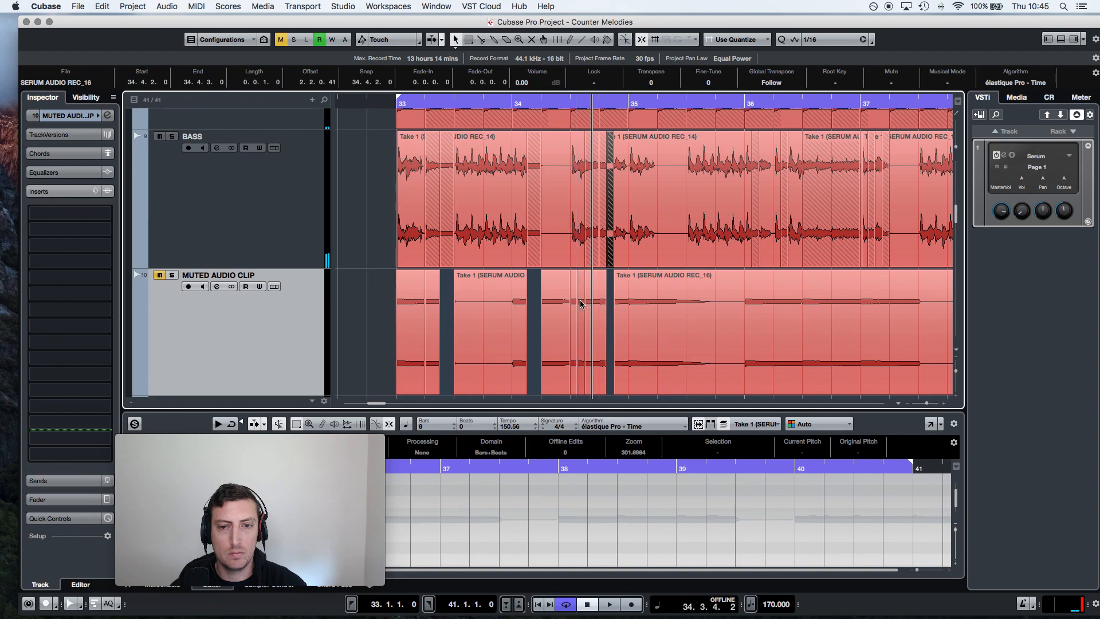
drag(580, 304, 580, 238)
click(548, 102)
key(space)
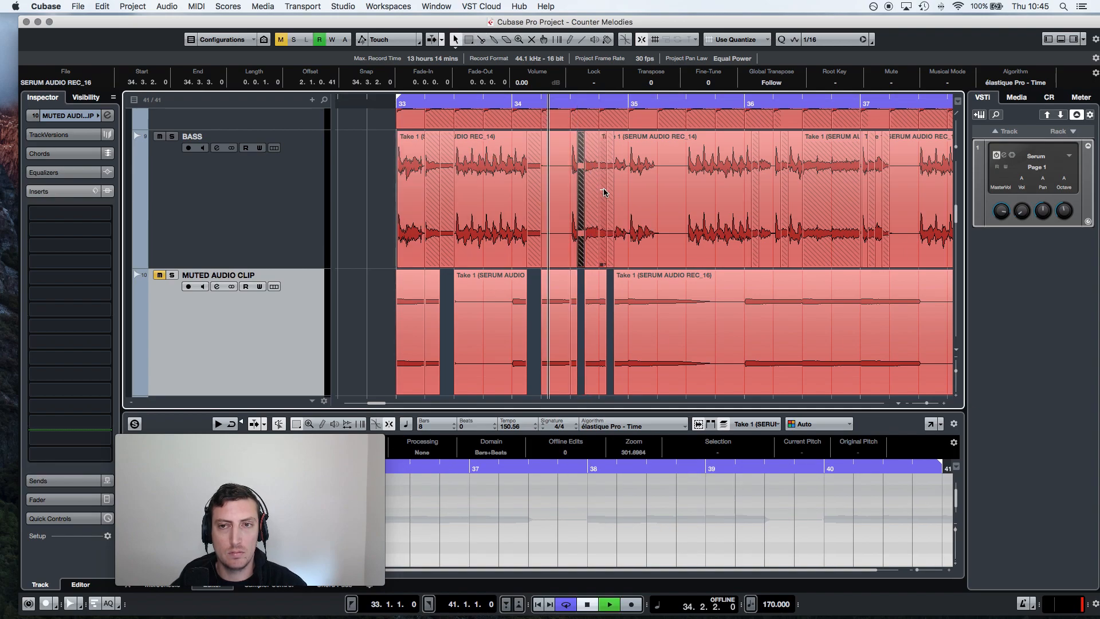
Step: Split the muted recording at 36.1.4 and 36.2.1, move that slice to the BASS track and play from just before bar 36
click(562, 314)
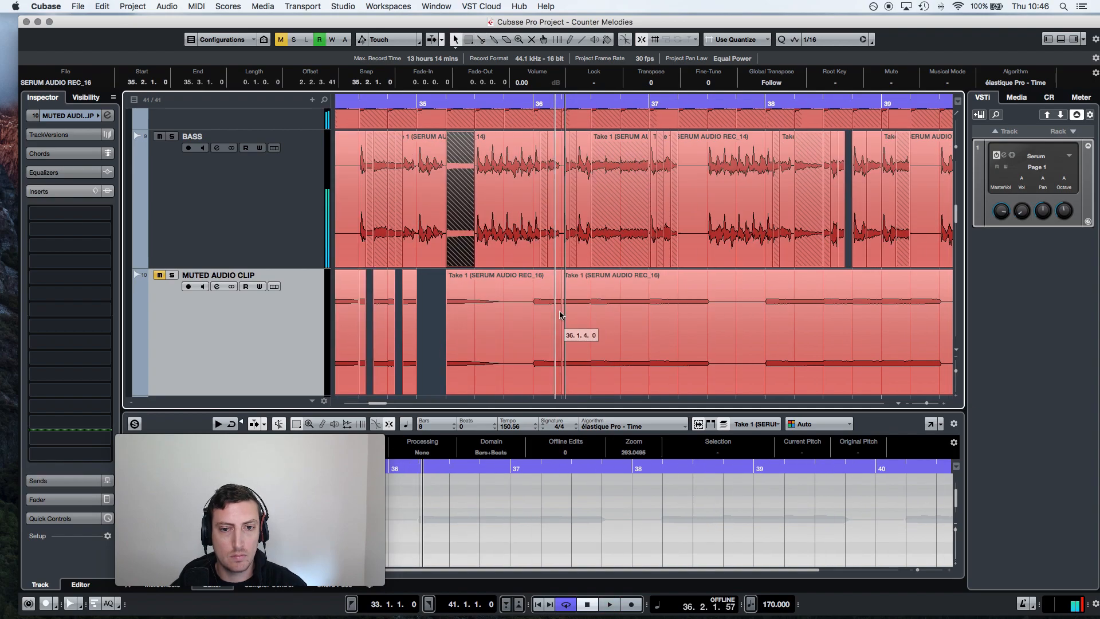
click(555, 309)
key(1)
drag(558, 298, 554, 240)
click(525, 102)
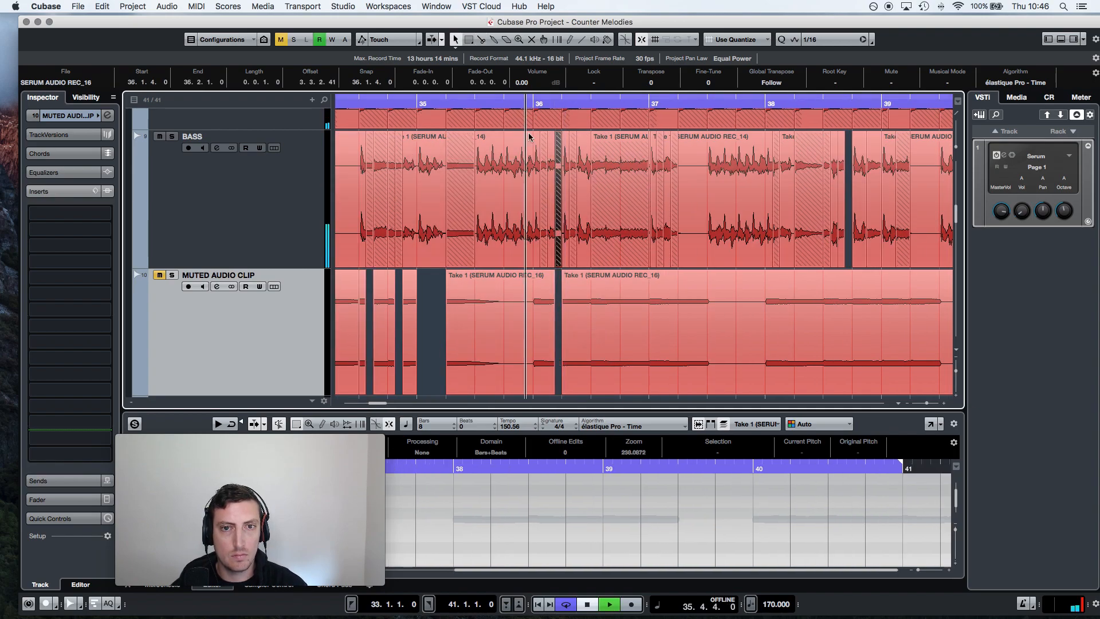
key(space)
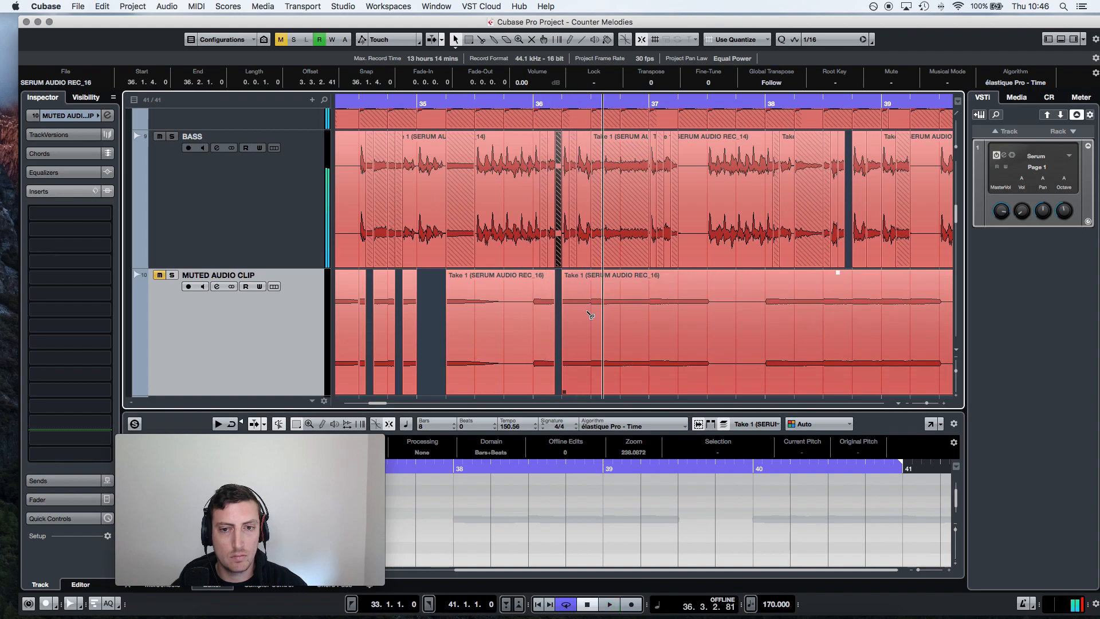
Step: Split off a sixteenth-note slice of the muted recording just before bar 36 beat 3
click(592, 314)
click(585, 314)
key(1)
Step: Split the muted recording around beats 2 and 3 of bar 38 and fill the BASS track's gaps there with sixteenth-note slices
click(461, 317)
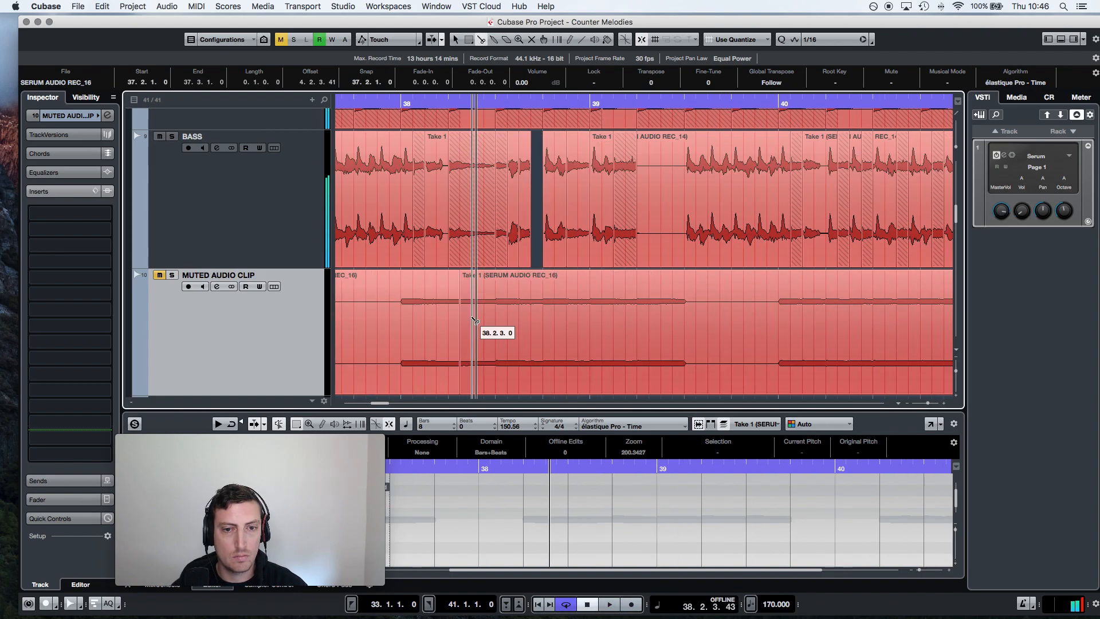
click(474, 318)
click(497, 314)
click(508, 309)
key(1)
drag(480, 300, 506, 231)
click(393, 102)
key(space)
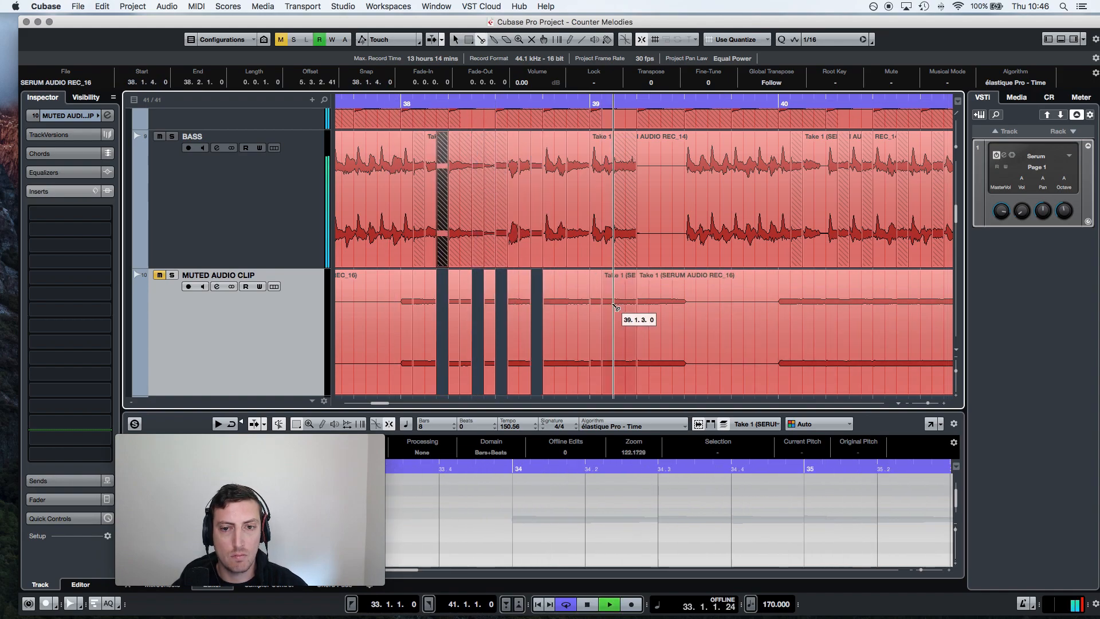
Step: Move sixteenth-note slices at 39.1.2 and 39.1.4 from the muted recording onto the BASS track
click(617, 308)
key(1)
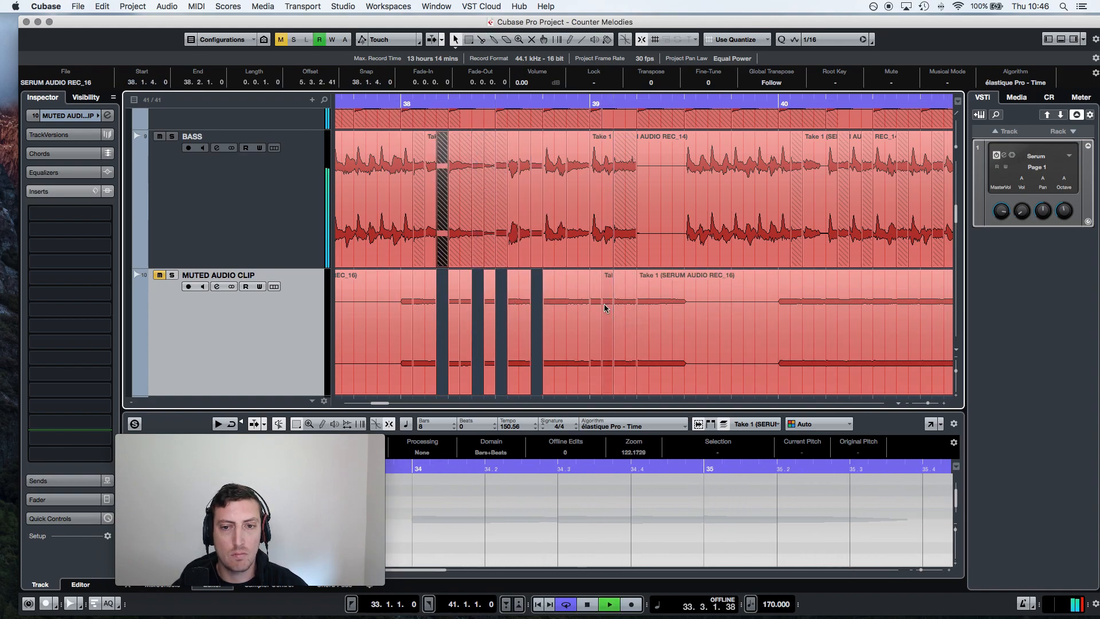
drag(607, 307, 606, 225)
key(3)
drag(632, 290, 632, 243)
key(3)
Step: Cut the one-beat slice at bar 39 beat 2 from the muted recording and place it on the BASS track
click(687, 308)
key(1)
drag(661, 281, 673, 235)
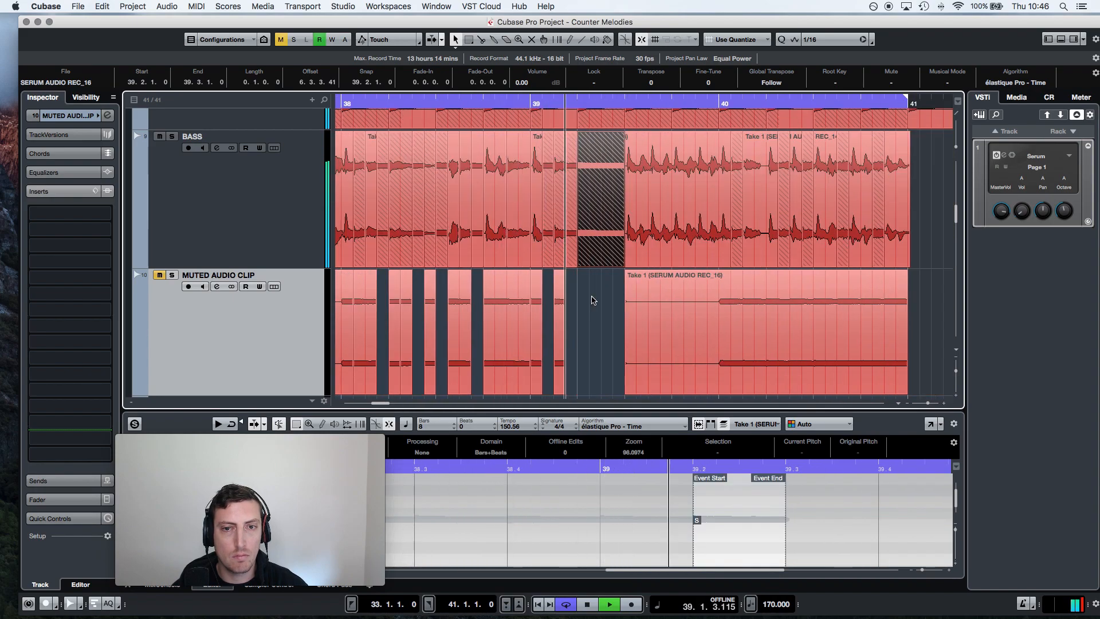
key(space)
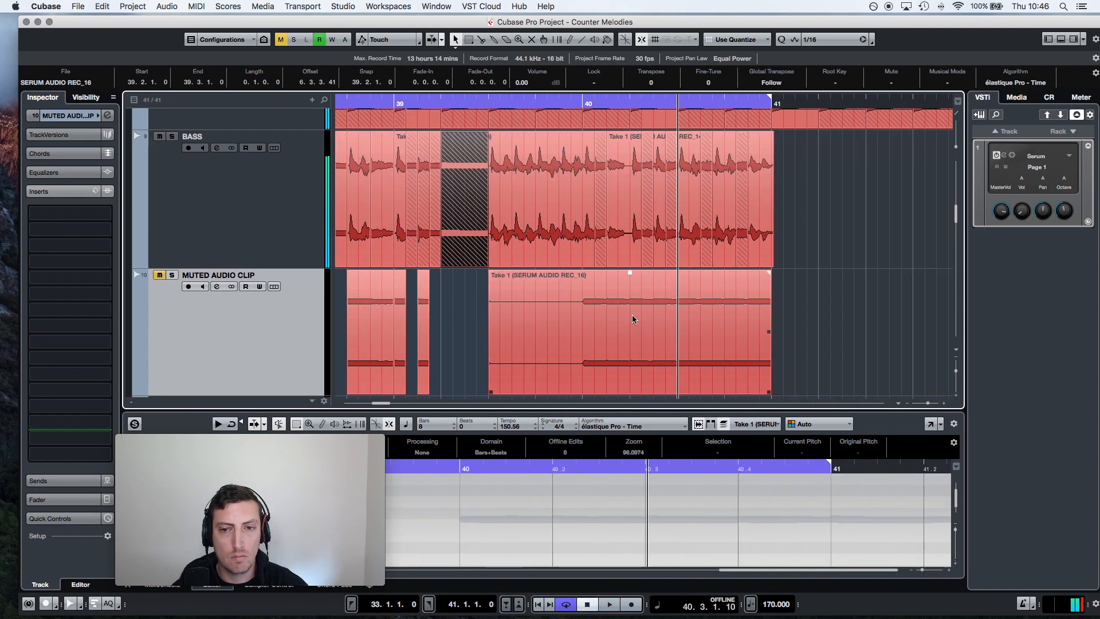
Step: Cut a sixteenth-note slice at 40.1.4 from the muted recording and place it on the BASS track
click(618, 316)
click(632, 313)
key(1)
drag(623, 308, 623, 224)
key(3)
Step: Cut a sixteenth-note slice at 40.2.3 from the muted recording and place it on the BASS track
click(655, 297)
click(666, 297)
key(1)
drag(658, 305, 656, 230)
key(3)
Step: Cut a sixteenth-note slice at 40.3.2 from the muted recording and place it on the BASS track
click(689, 312)
click(700, 309)
key(1)
click(694, 309)
drag(692, 242, 692, 241)
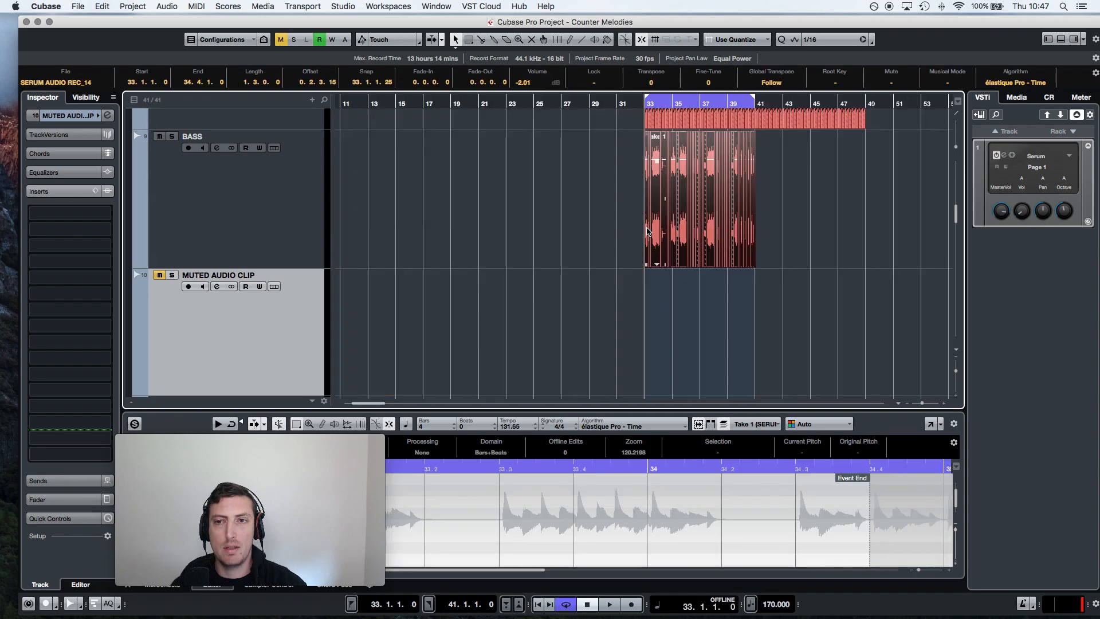
Step: Duplicate the eight-bar BASS phrase starting at bar 33 so the copy begins at bar 41
scroll(722, 275, right, 5)
key(super+d)
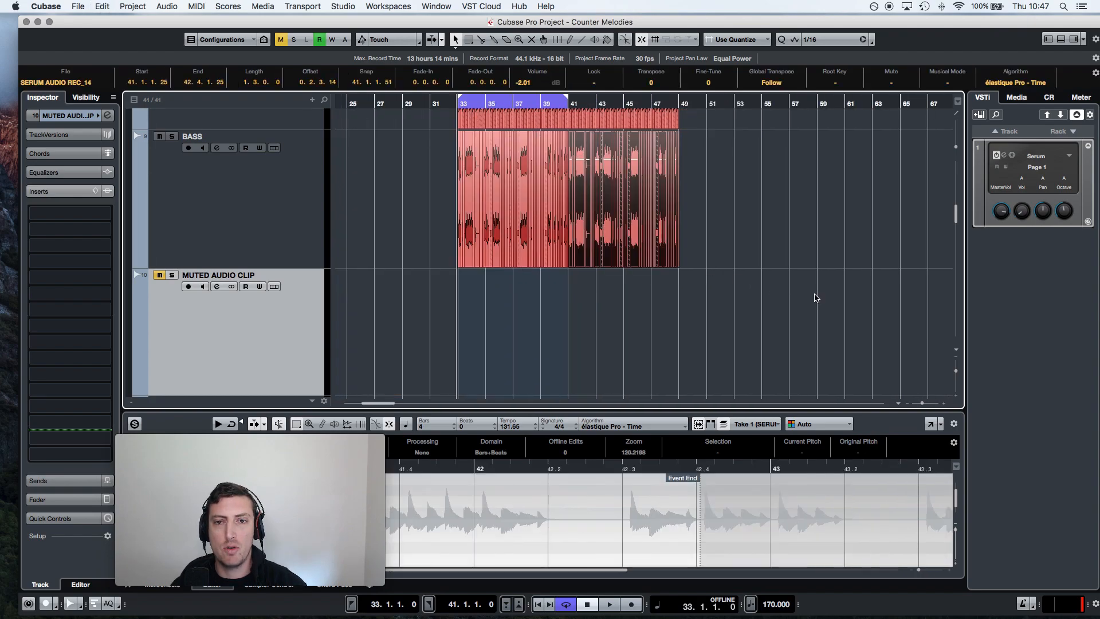
drag(929, 404, 931, 403)
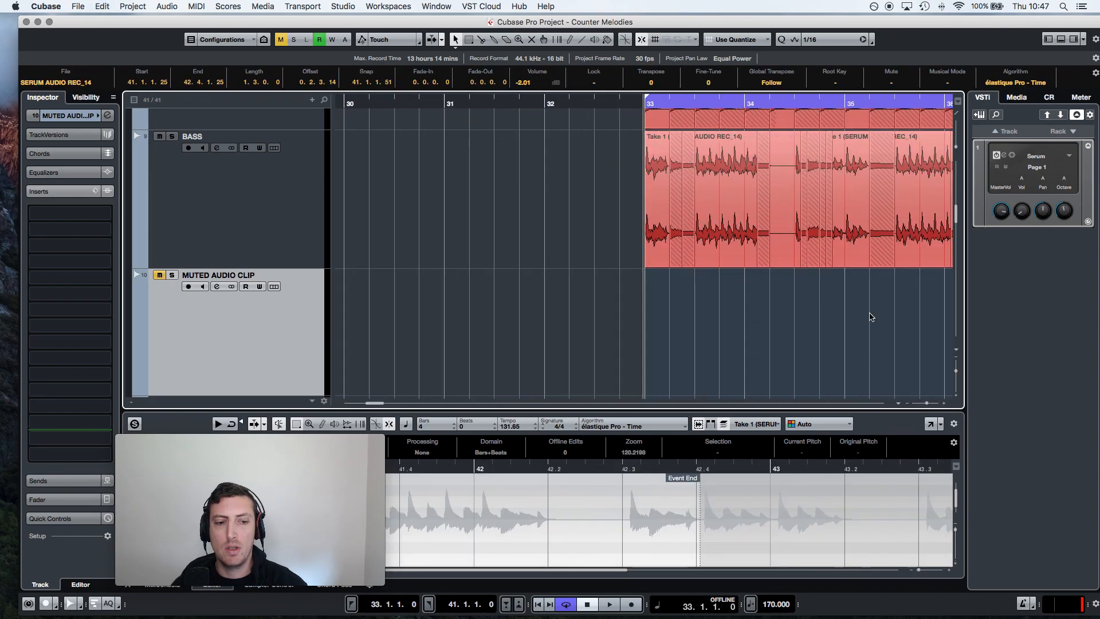
scroll(871, 317, right, 6)
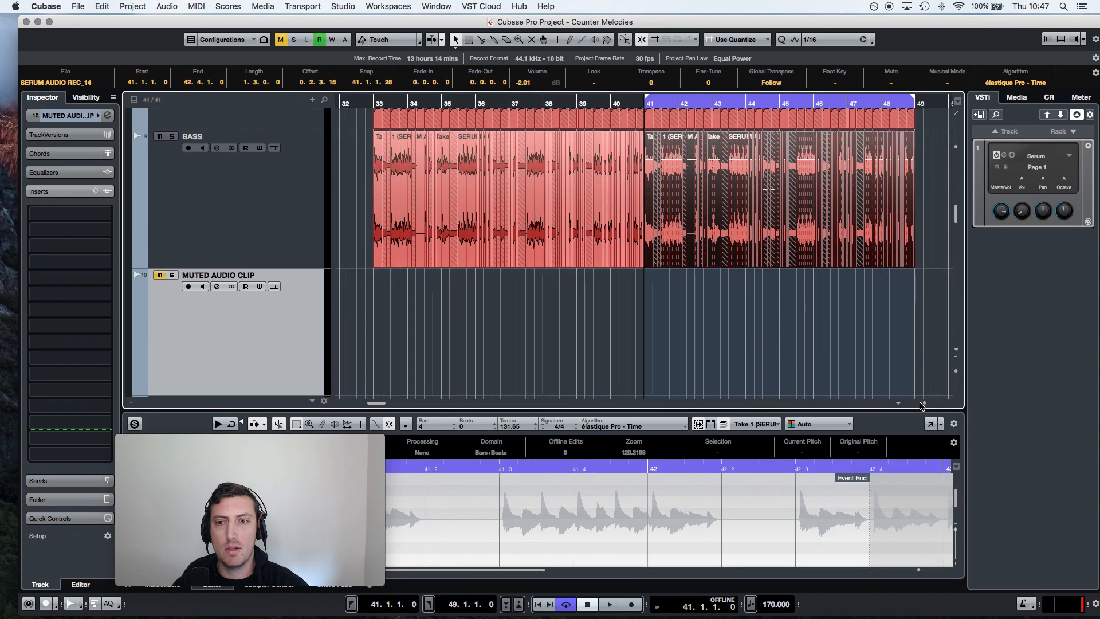
Step: Duplicate the BASS phrase again to bar 49 and bounce that copy, replacing its events with a single clip
key(super+d)
click(175, 7)
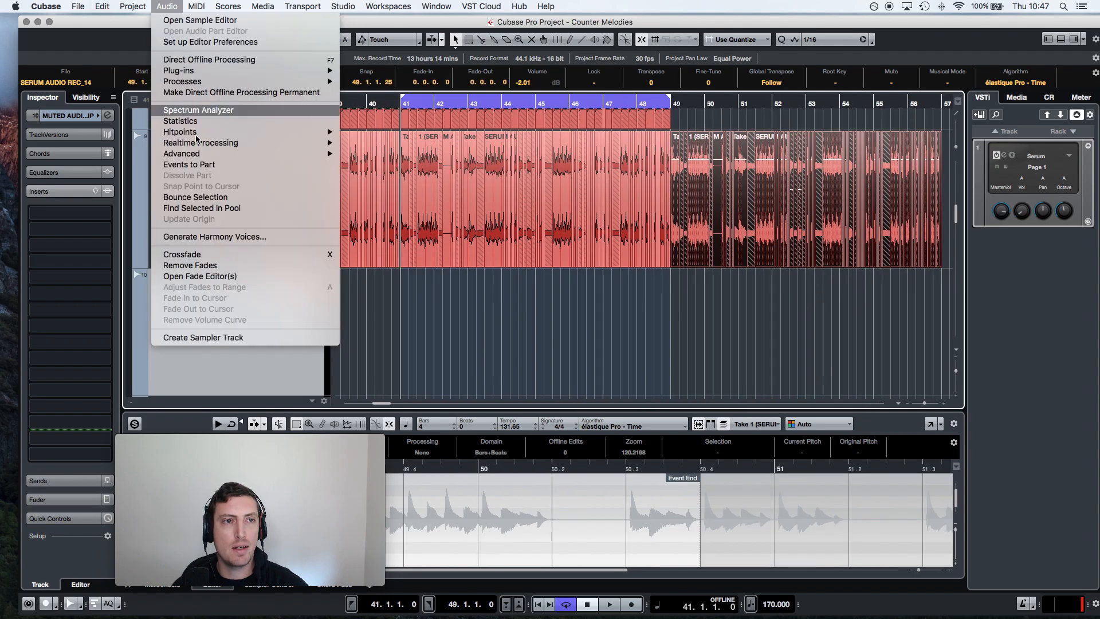
click(201, 198)
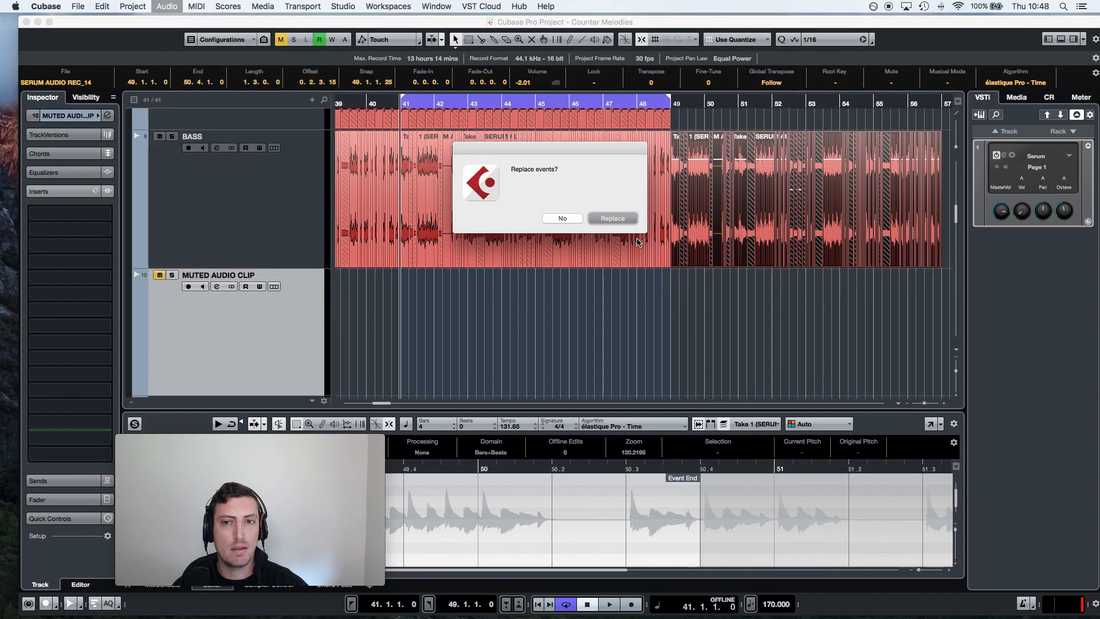
click(613, 219)
Step: Apply a Pitch Shift of 12 semitones with Time Correction enabled to the bounced bass clip
click(167, 6)
mouse_move(309, 82)
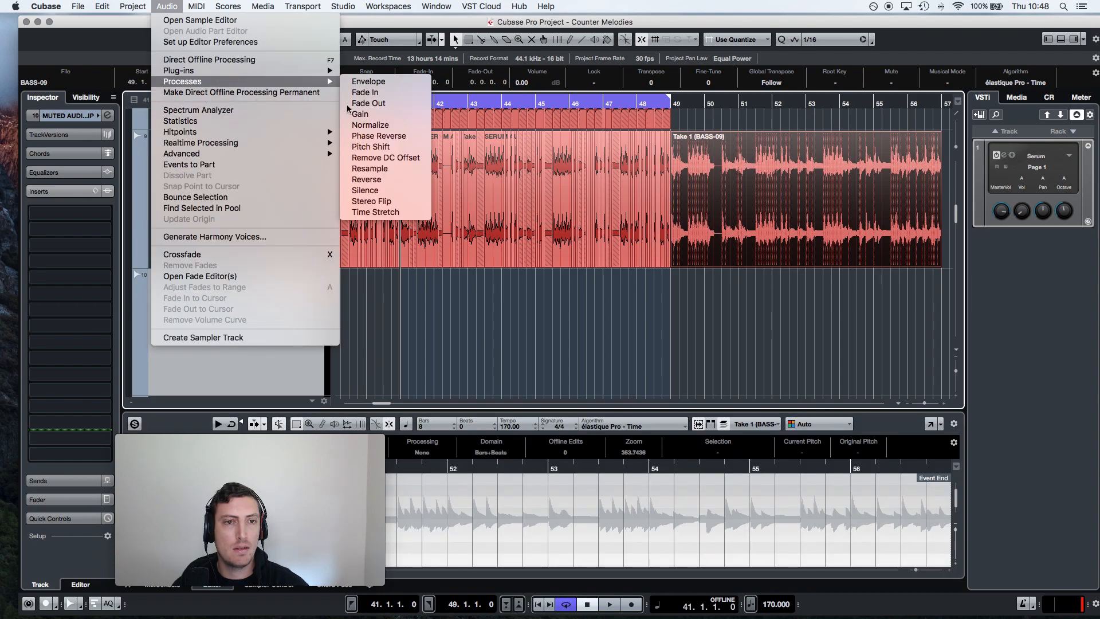
click(408, 149)
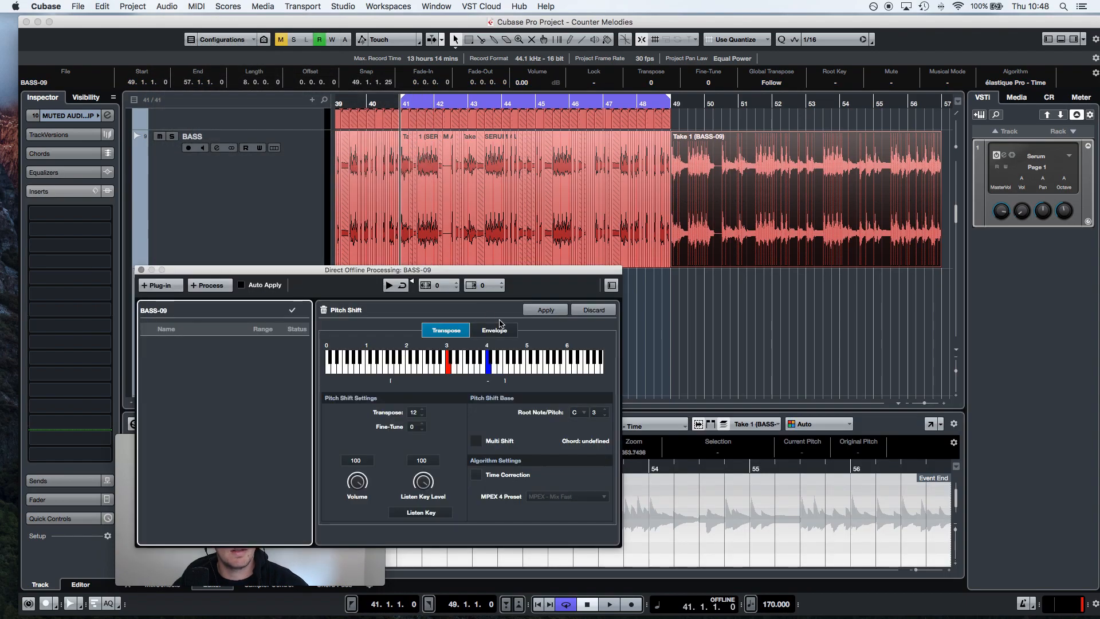
drag(519, 272, 735, 353)
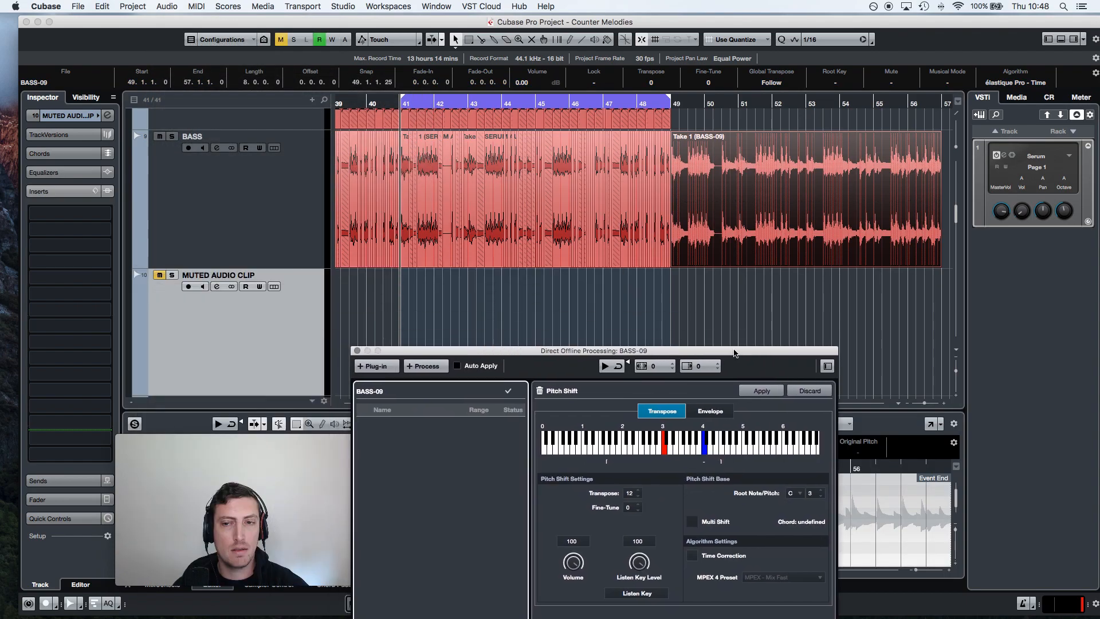
click(692, 555)
click(767, 390)
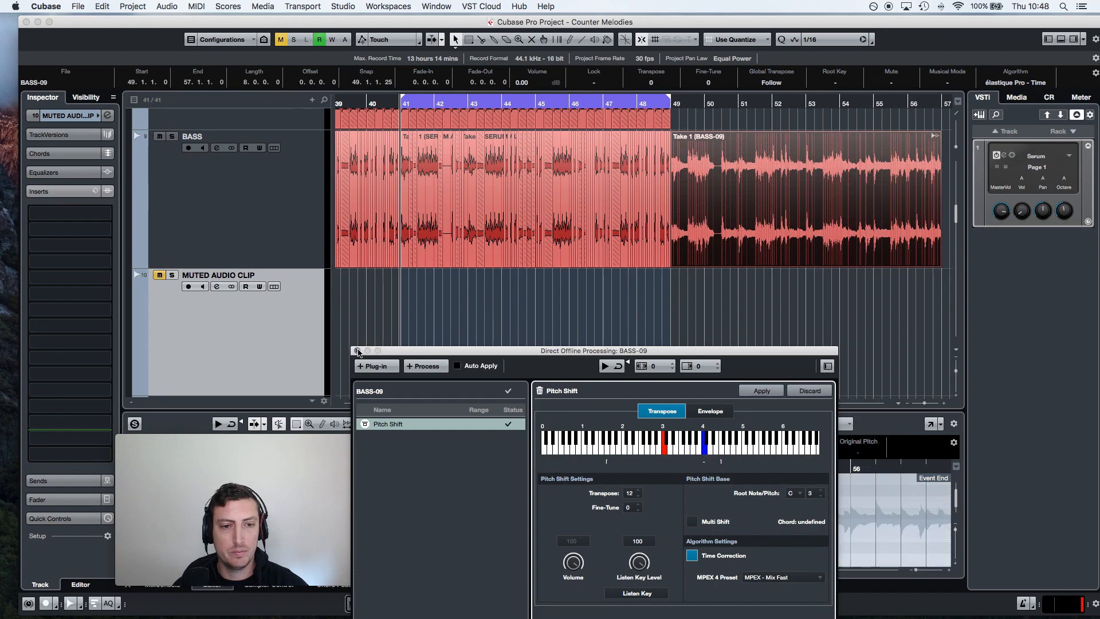
click(358, 351)
Step: Move the pitch-shifted clip to bar 41 on the MUTED AUDIO CLIP track and audition that track in solo
drag(789, 200, 505, 339)
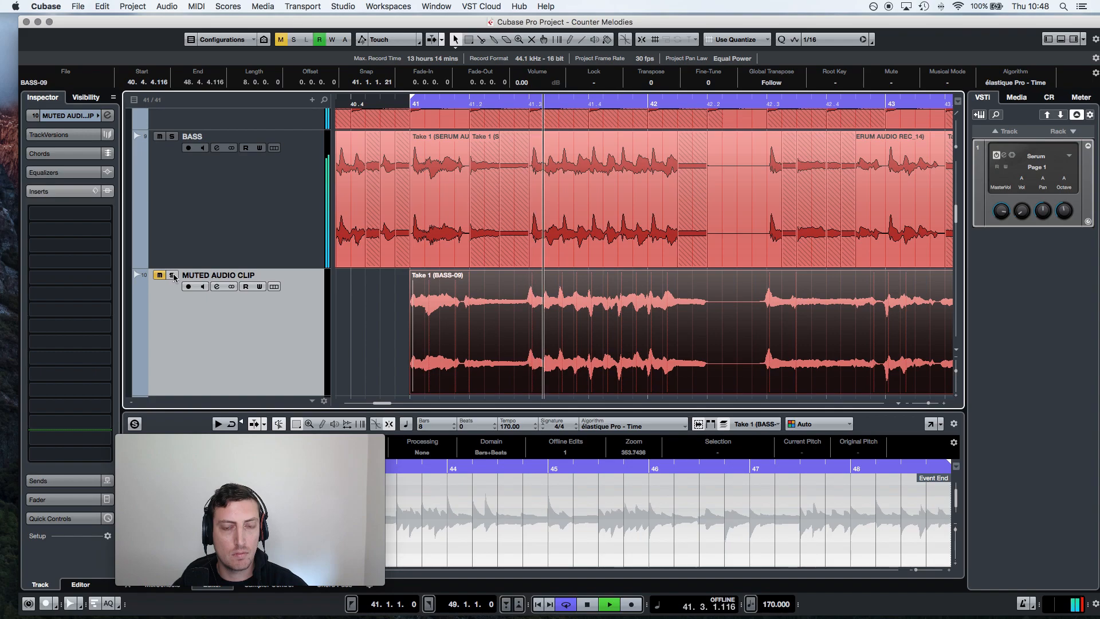
click(173, 276)
click(173, 276)
click(643, 41)
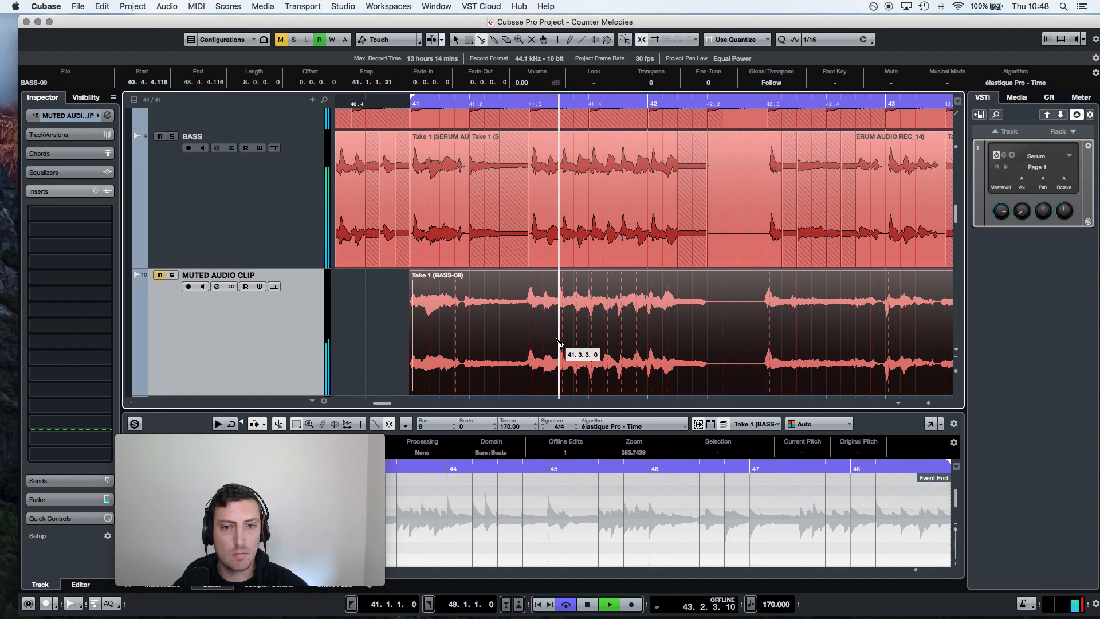
Step: Split the pitch-shifted clip and move the sixteenth-note slice just before 43.2.3 onto the BASS track
alt+click(561, 344)
alt+click(546, 343)
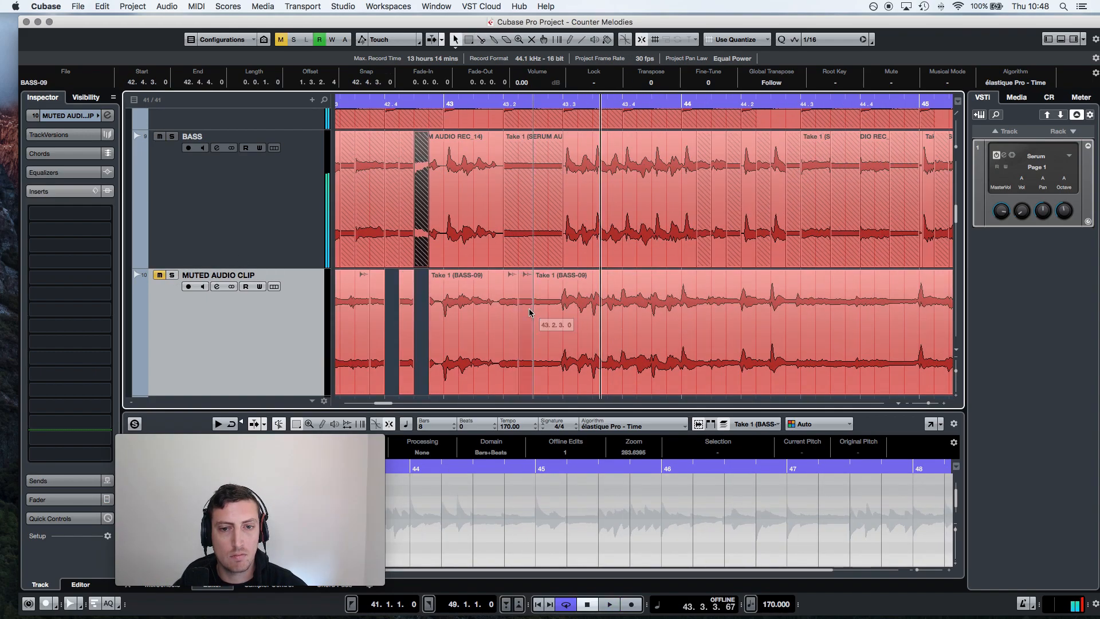
drag(527, 306, 526, 198)
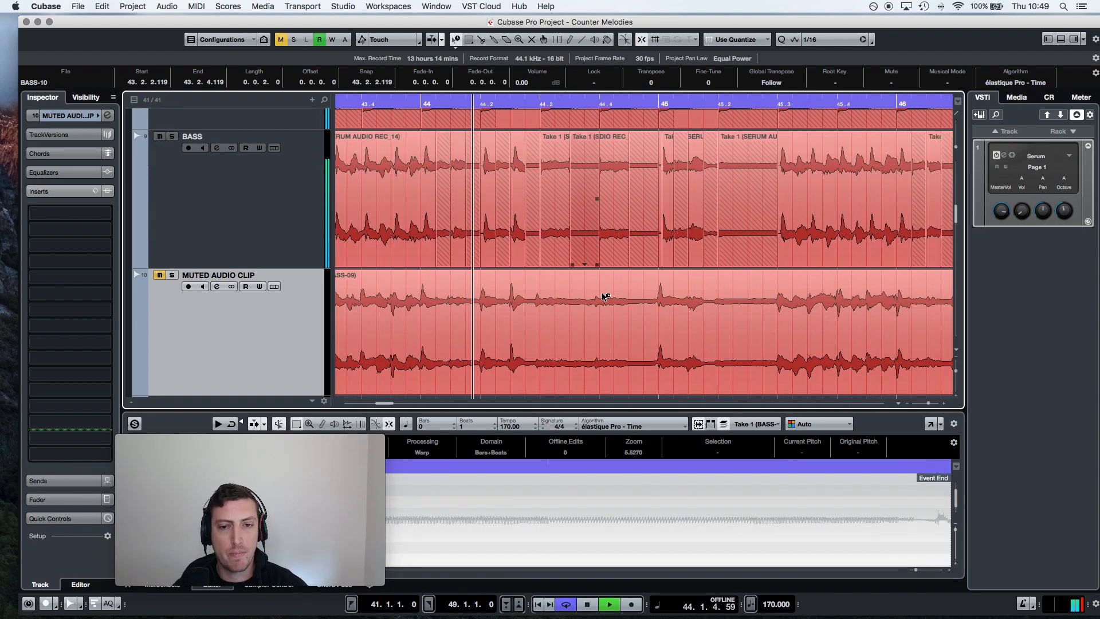
Step: Audition the pitch-shifted clip in solo and move its two-beat section from 45.1 to 45.3 onto the BASS track
click(171, 278)
click(171, 278)
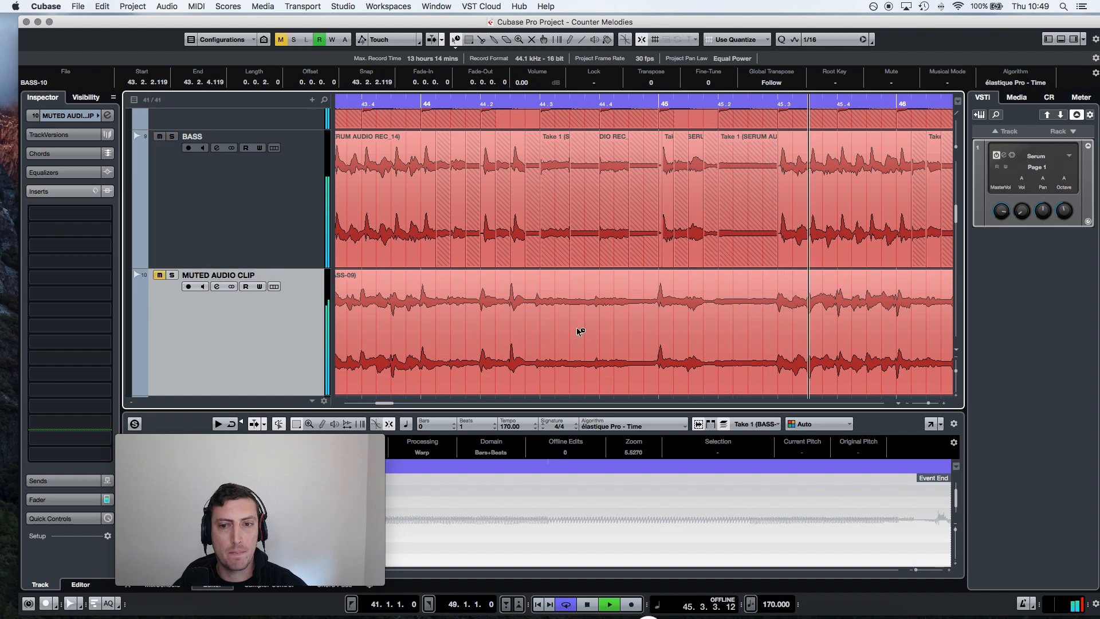
key(3)
click(667, 344)
click(779, 346)
key(1)
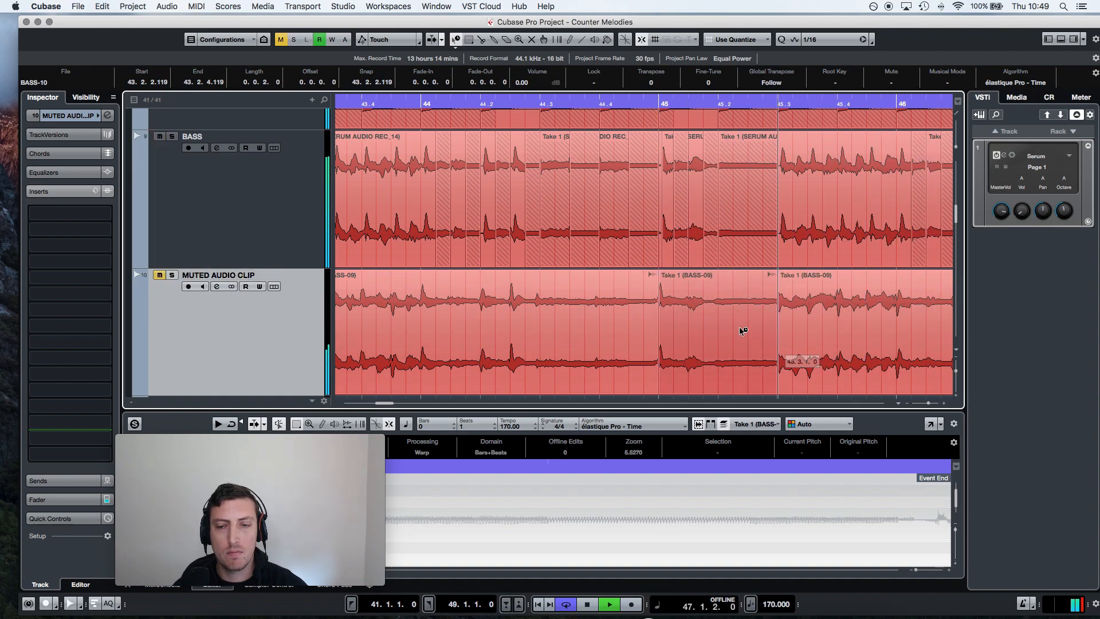
key(space)
click(743, 323)
key(Delete)
drag(605, 143, 603, 141)
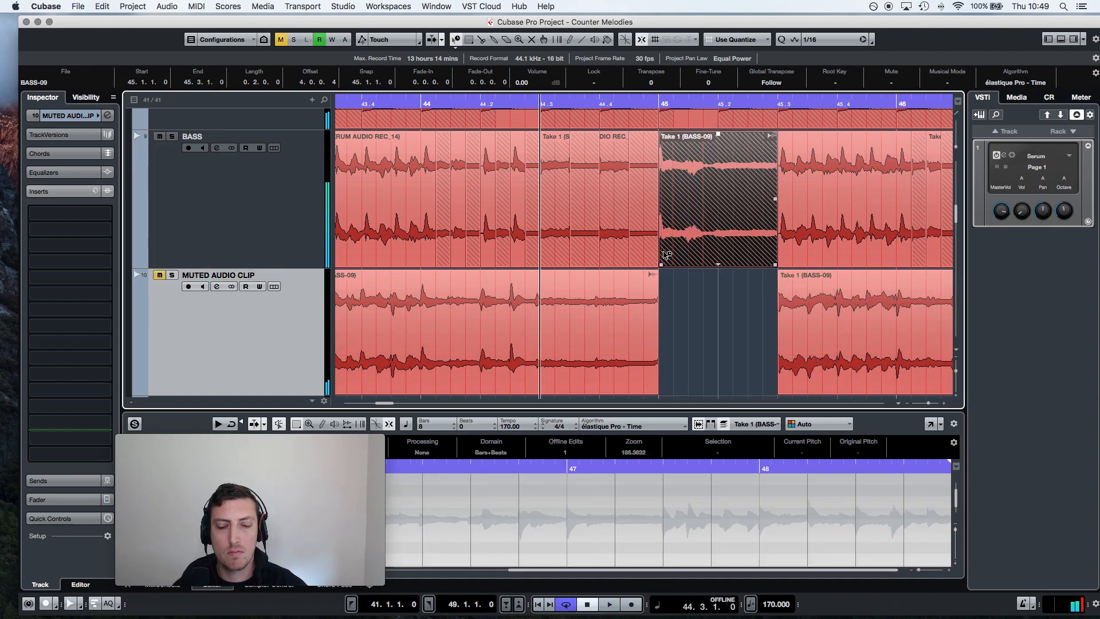
Step: Play the bassline from bar 44 beat 3 and split the pitch-shifted clip at bar 46 beat 2
scroll(667, 255, right, 3)
key(space)
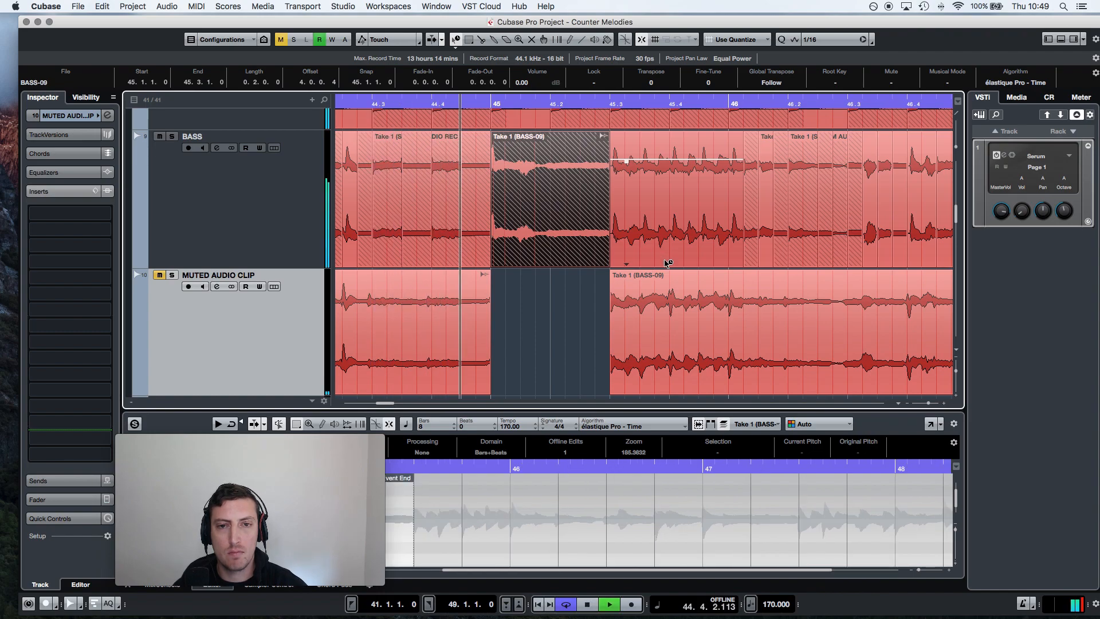
scroll(669, 263, right, 4)
key(space)
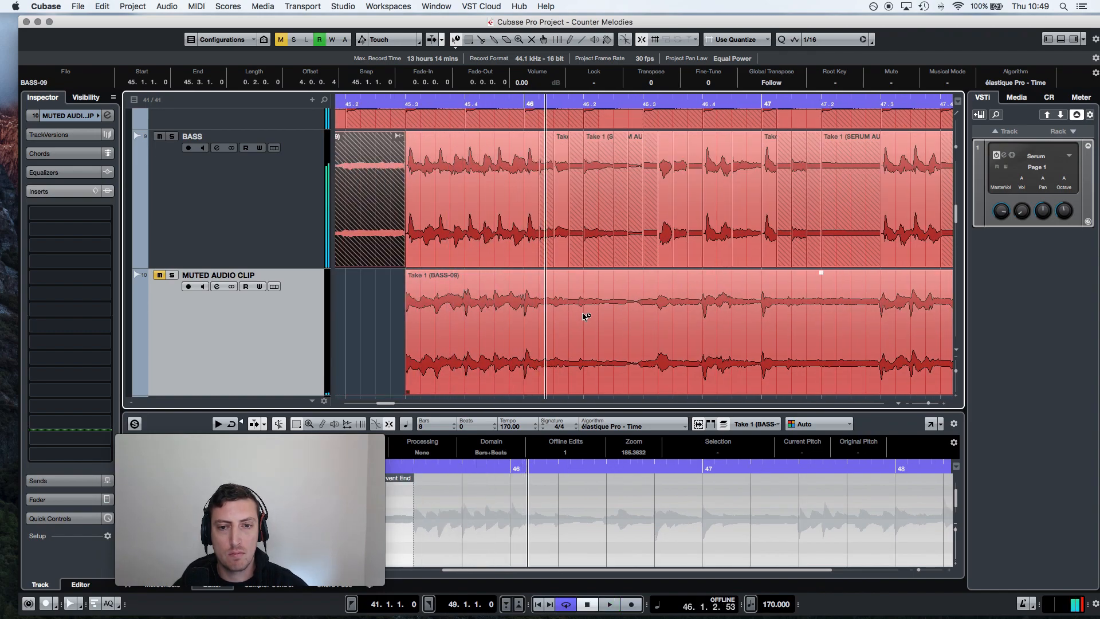
click(585, 315)
key(space)
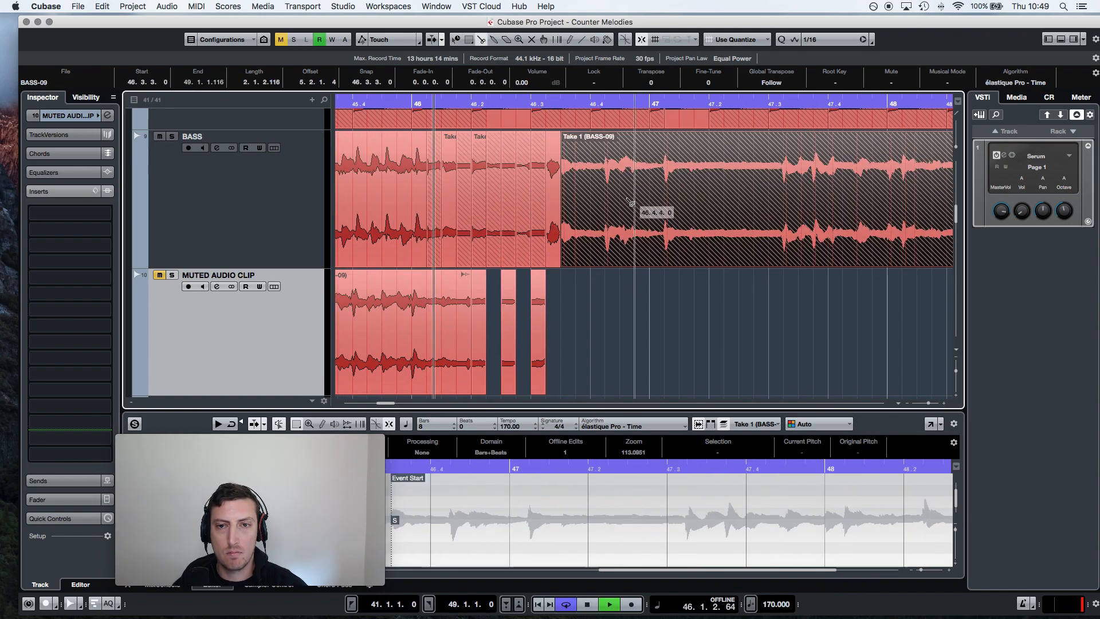
Step: Split the pitch-shifted clip on the BASS track at 46.4.3, 47.1.4 and 47.3.2
click(620, 203)
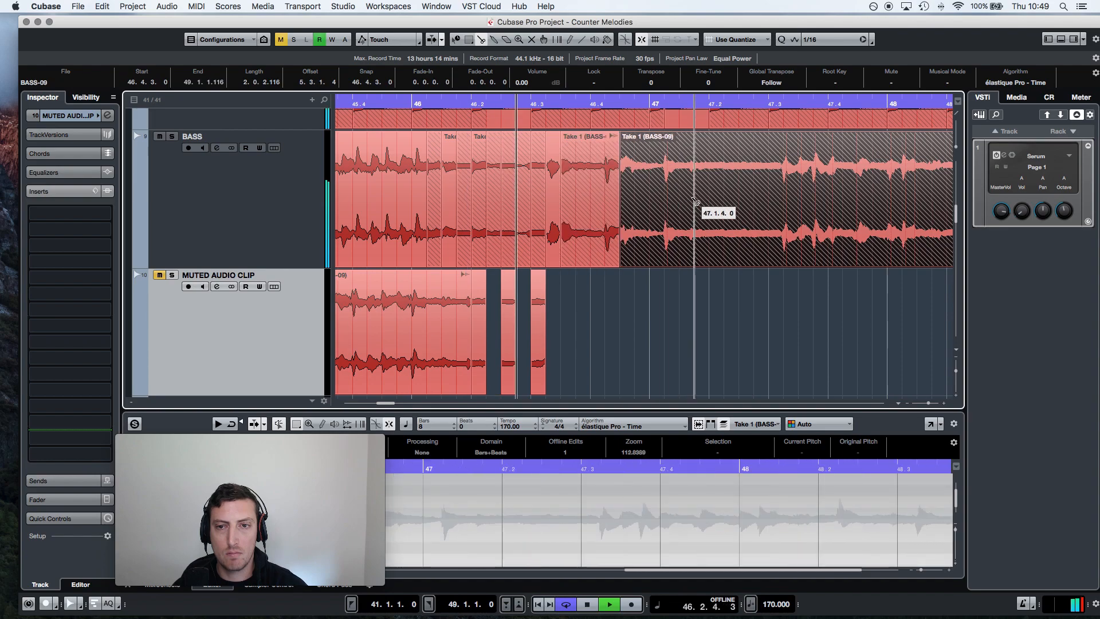
click(696, 204)
key(1)
alt+click(786, 210)
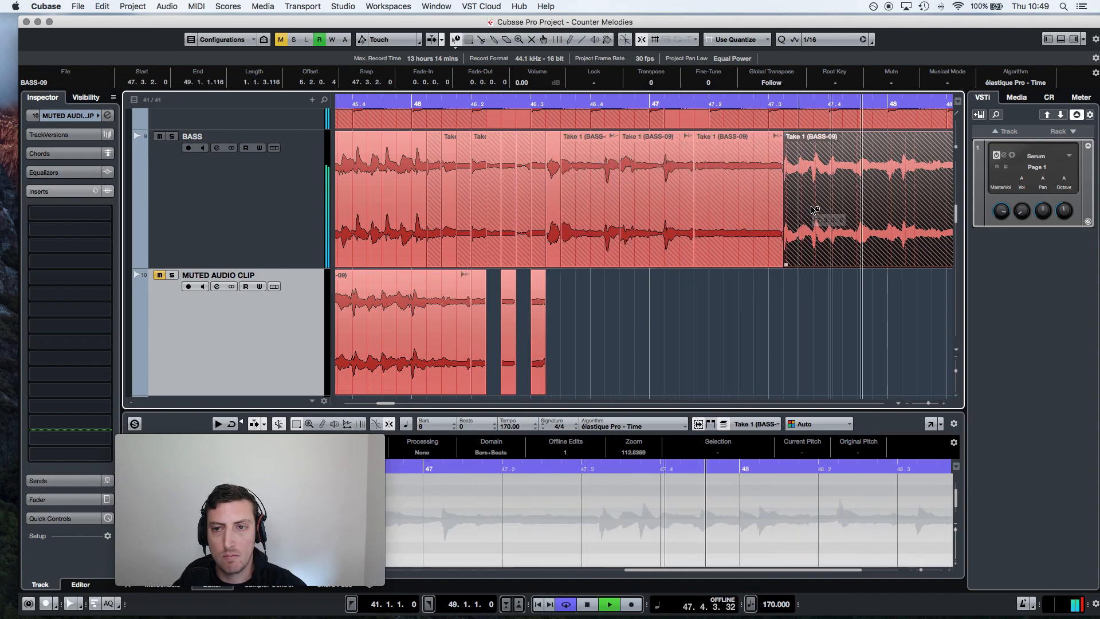
Step: Move the left locator to bar 33 so the cycle range spans bars 33 to 49
scroll(809, 260, right, 5)
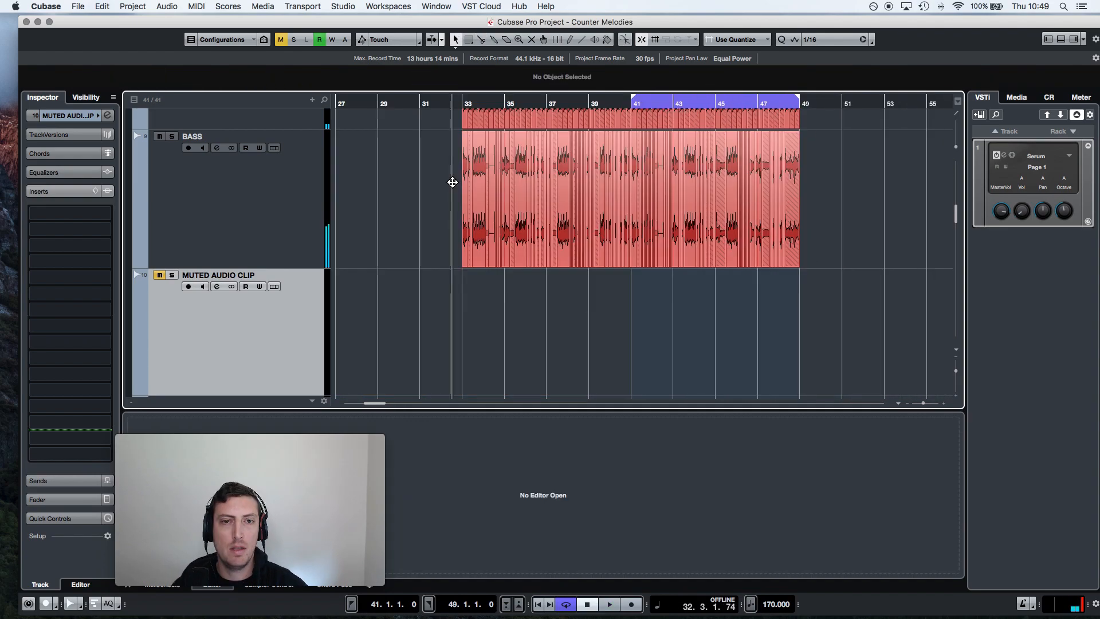
key(h)
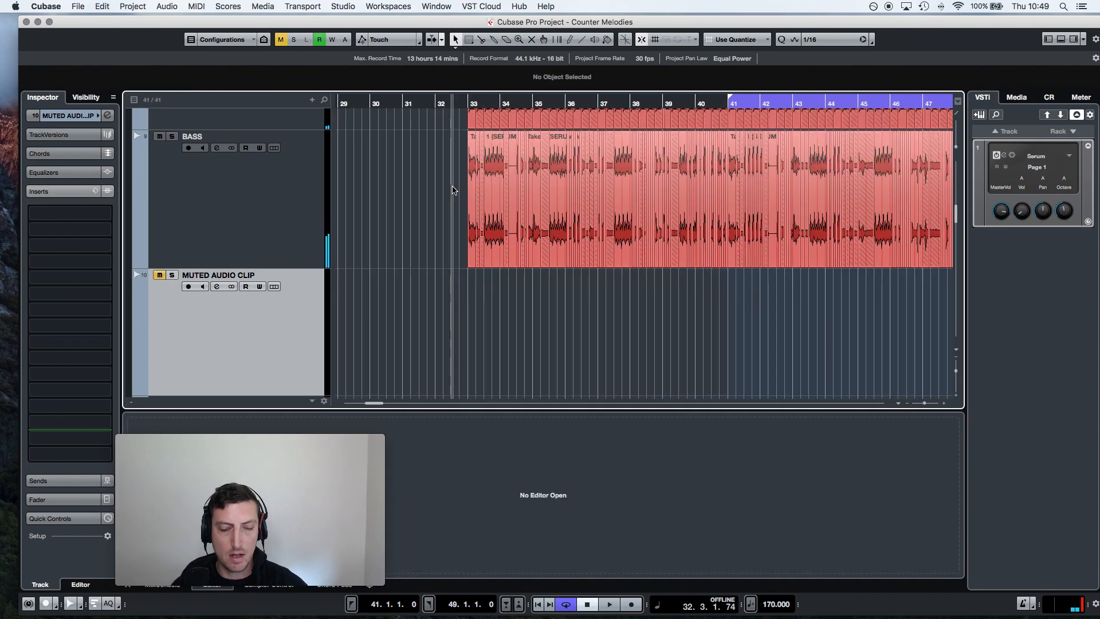
super+click(483, 104)
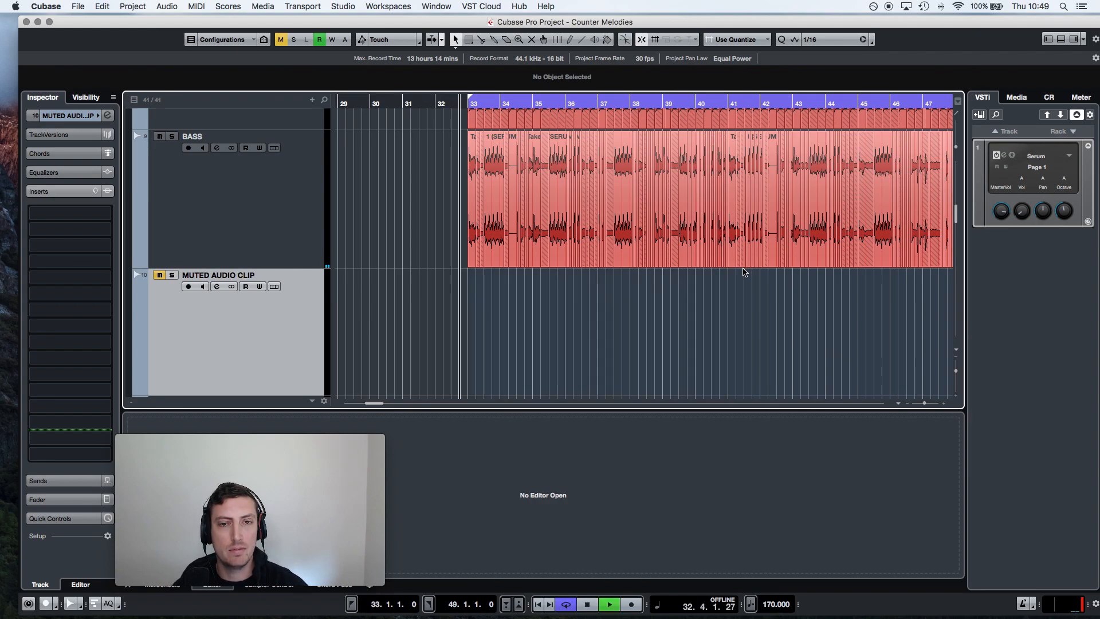
Step: Listen to the complete bassline from bar 33 to bar 49, following the playback along the BASS track
drag(926, 402, 928, 404)
scroll(834, 365, right, 4)
scroll(860, 374, right, 4)
scroll(860, 374, right, 1)
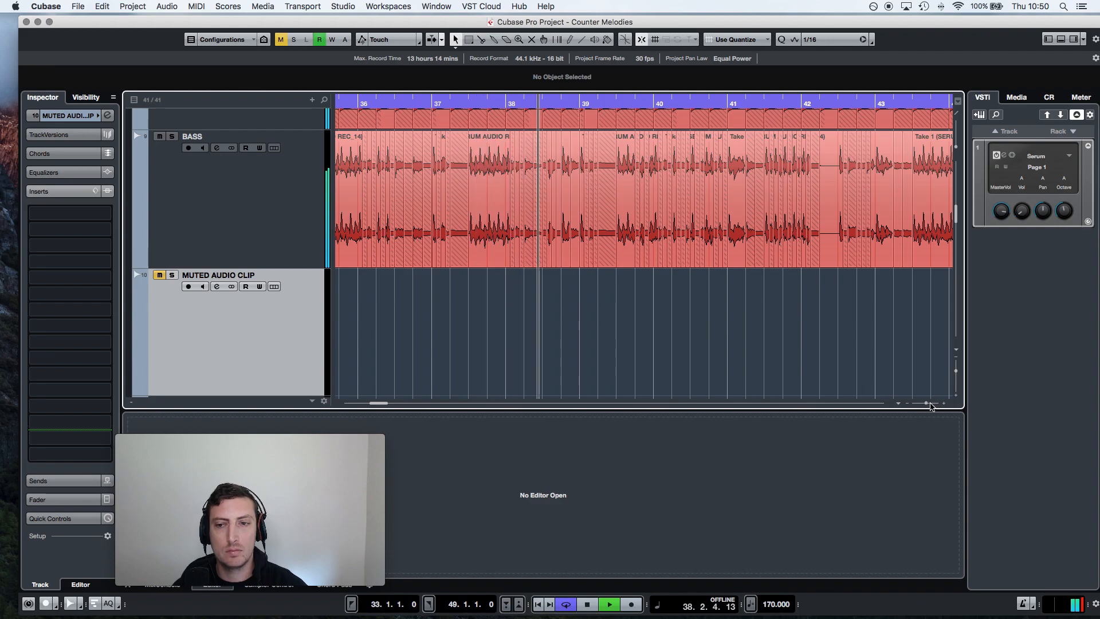
drag(926, 402, 926, 404)
scroll(858, 342, down, 1)
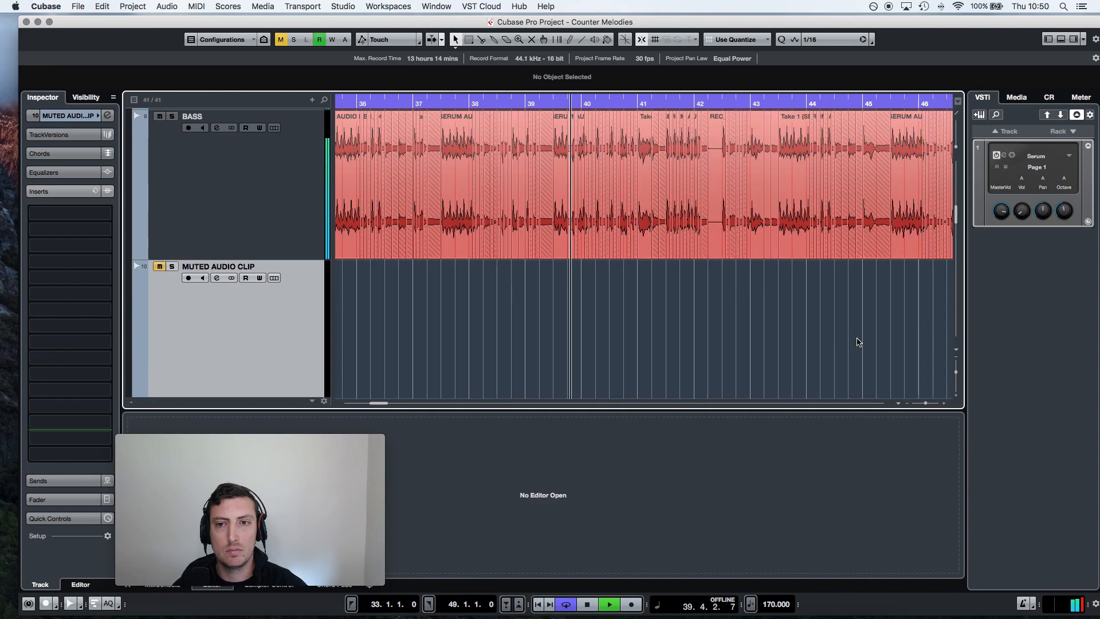
scroll(857, 342, up, 4)
scroll(858, 343, right, 4)
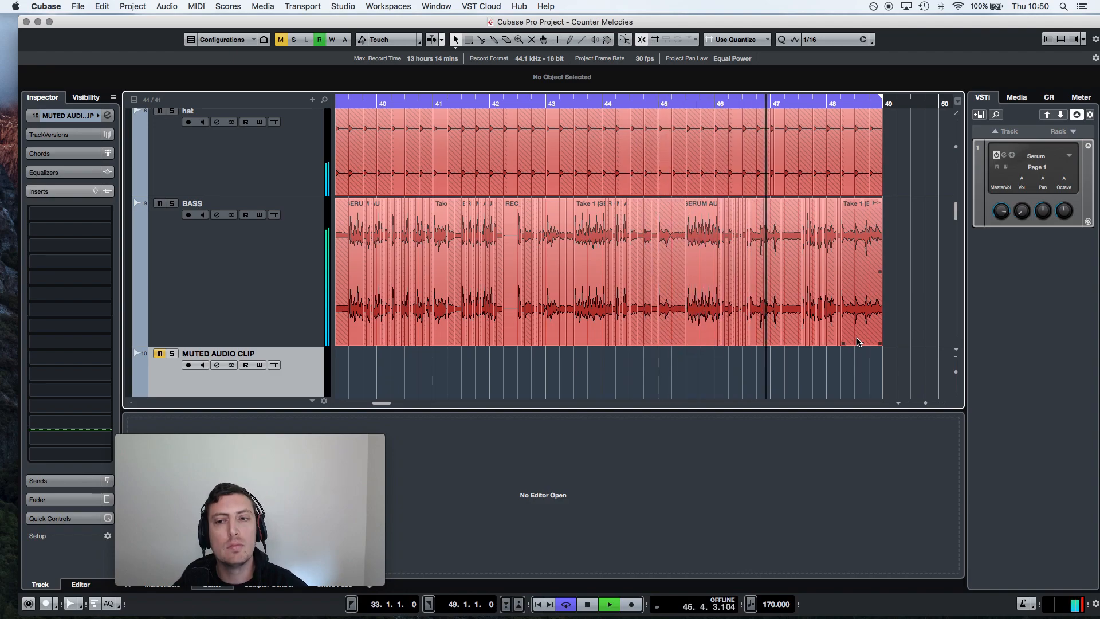
scroll(858, 342, right, 2)
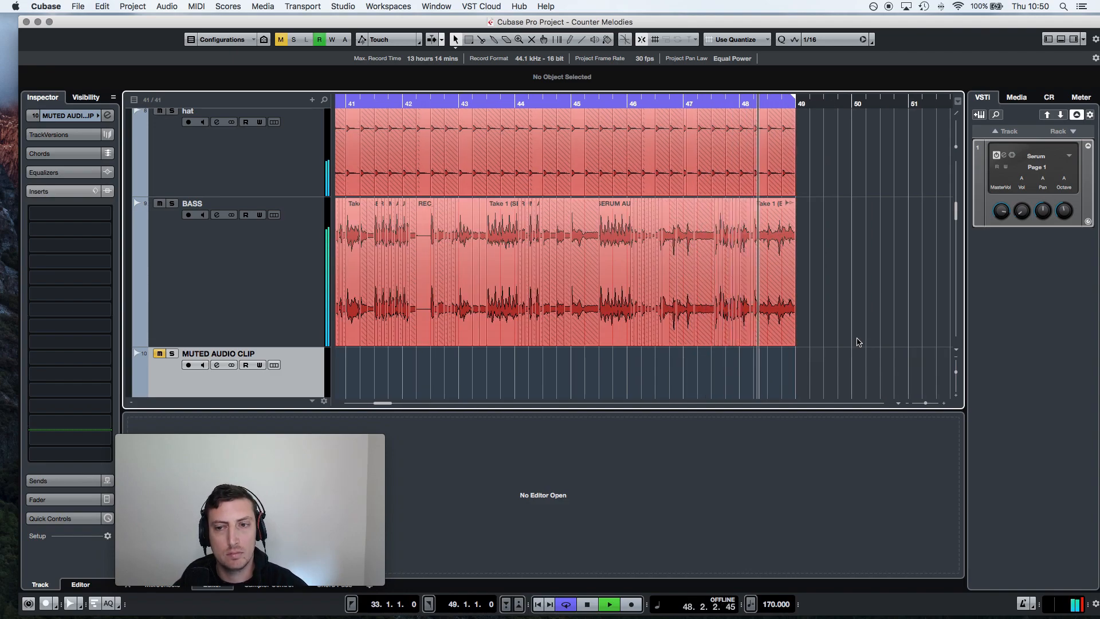